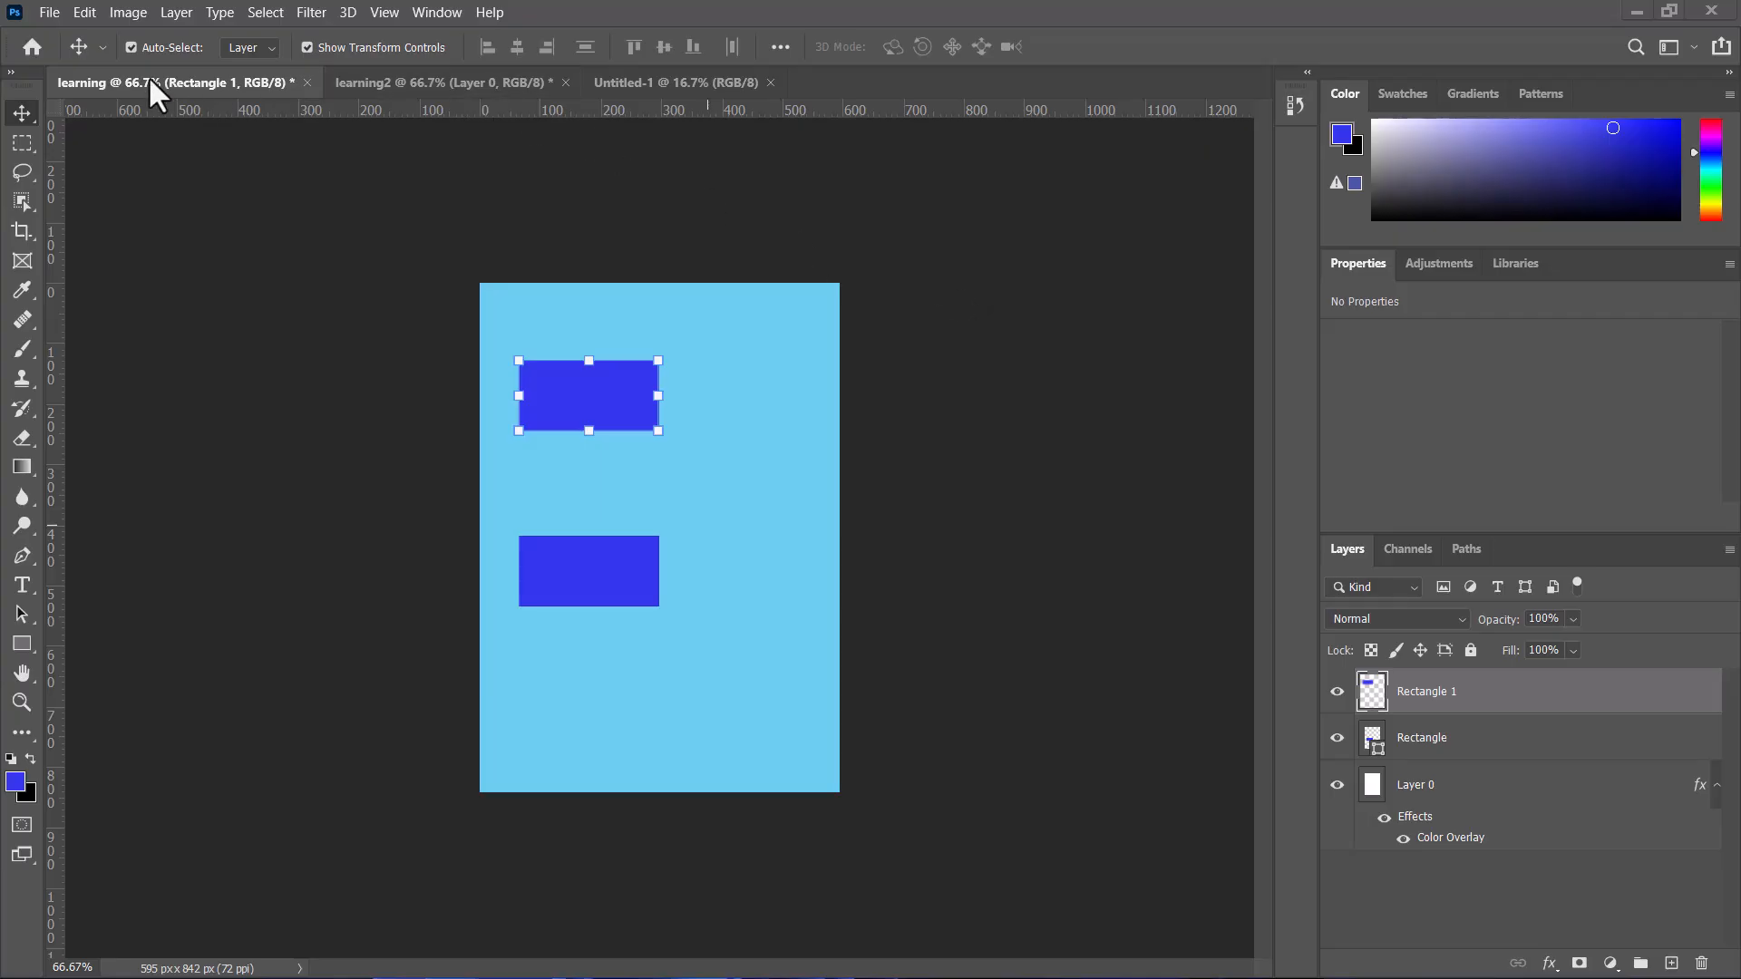
Step: Place the Lamine Yamal image as an embedded object, commit it, and delete that layer
left_click(51, 4)
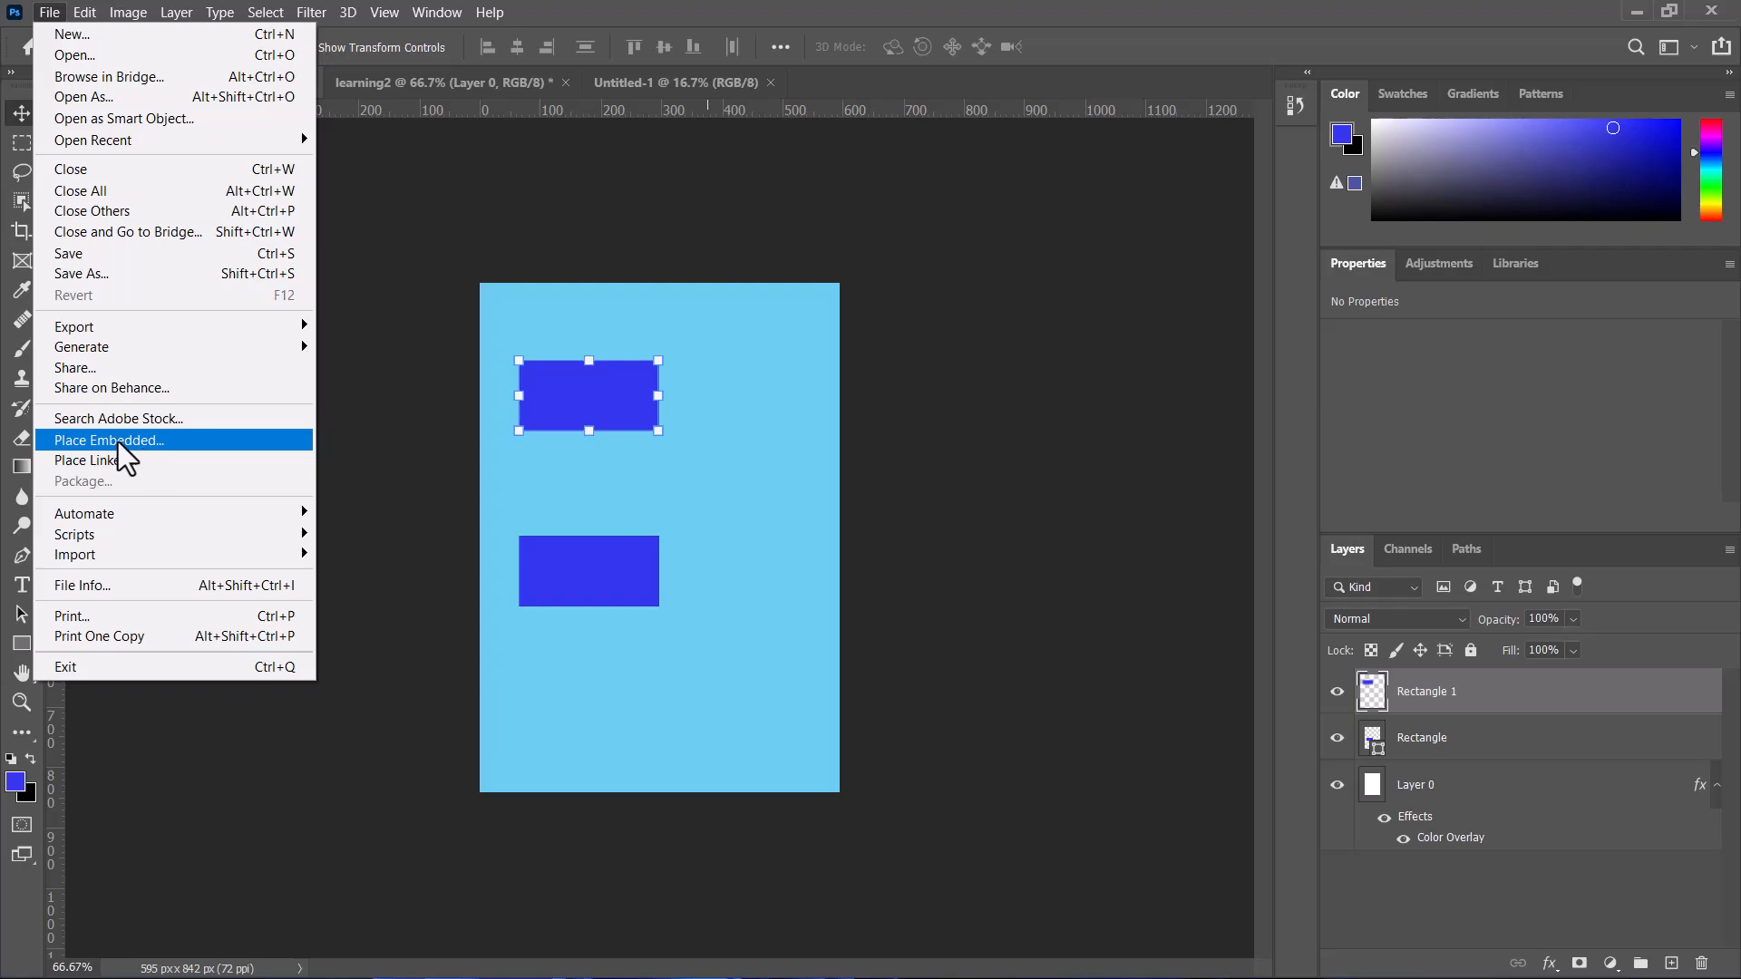
left_click(116, 440)
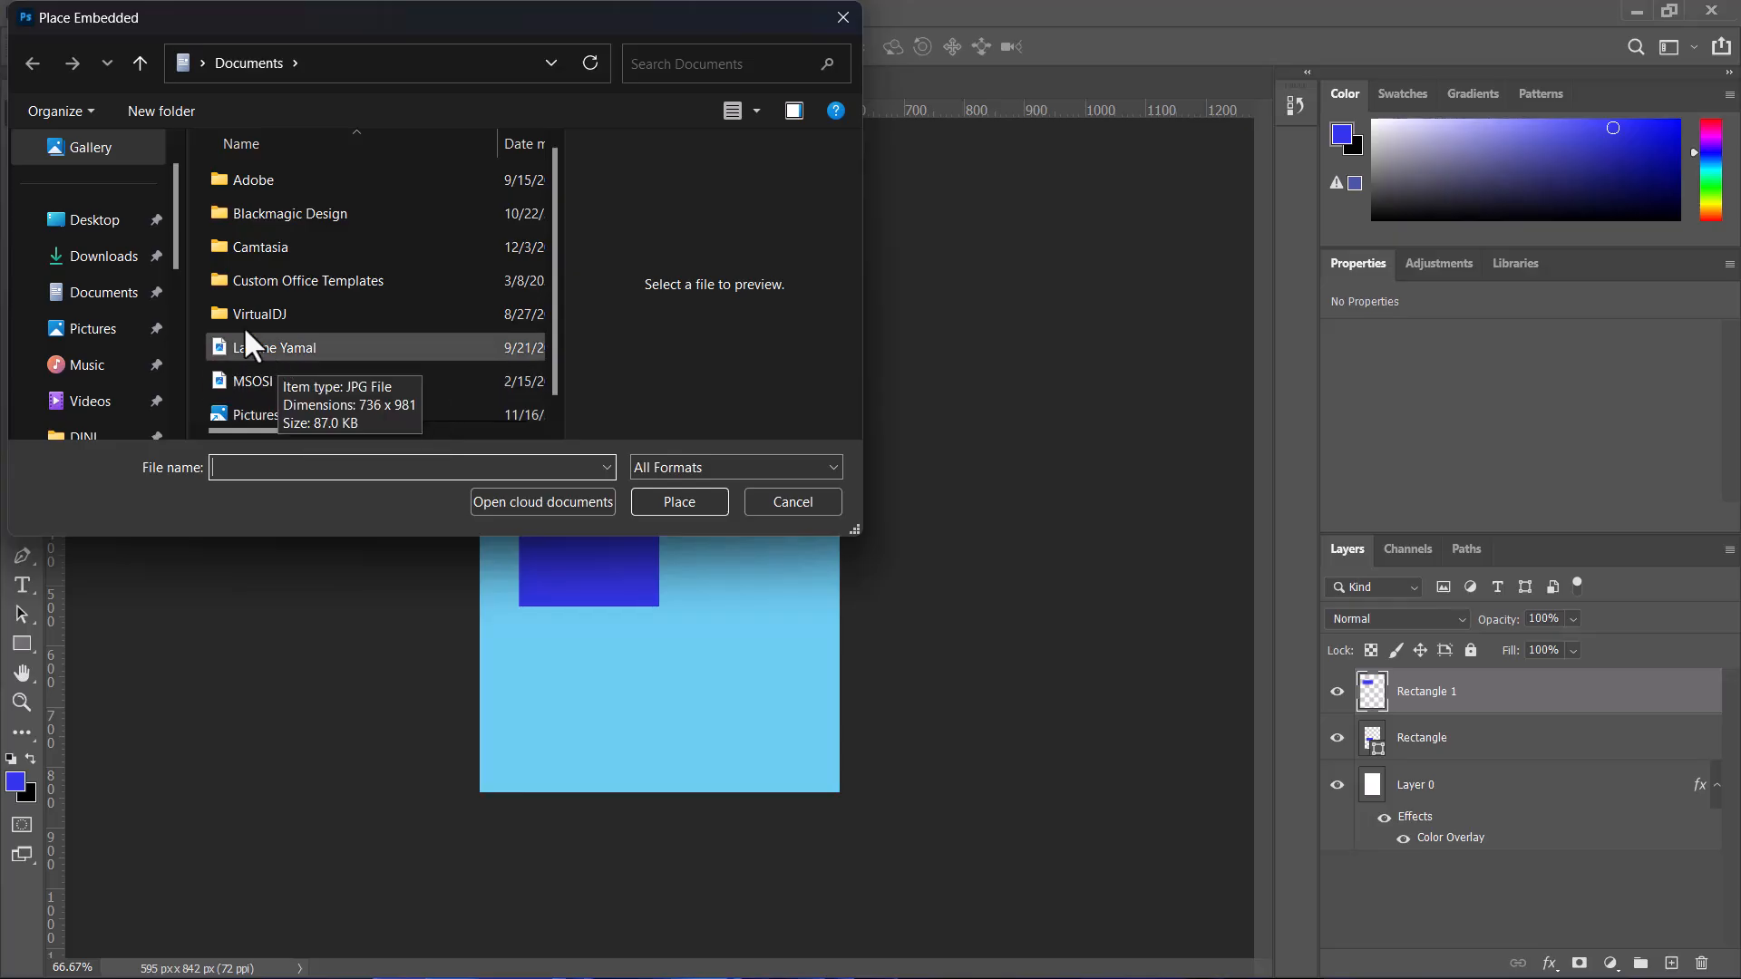
double_click(290, 347)
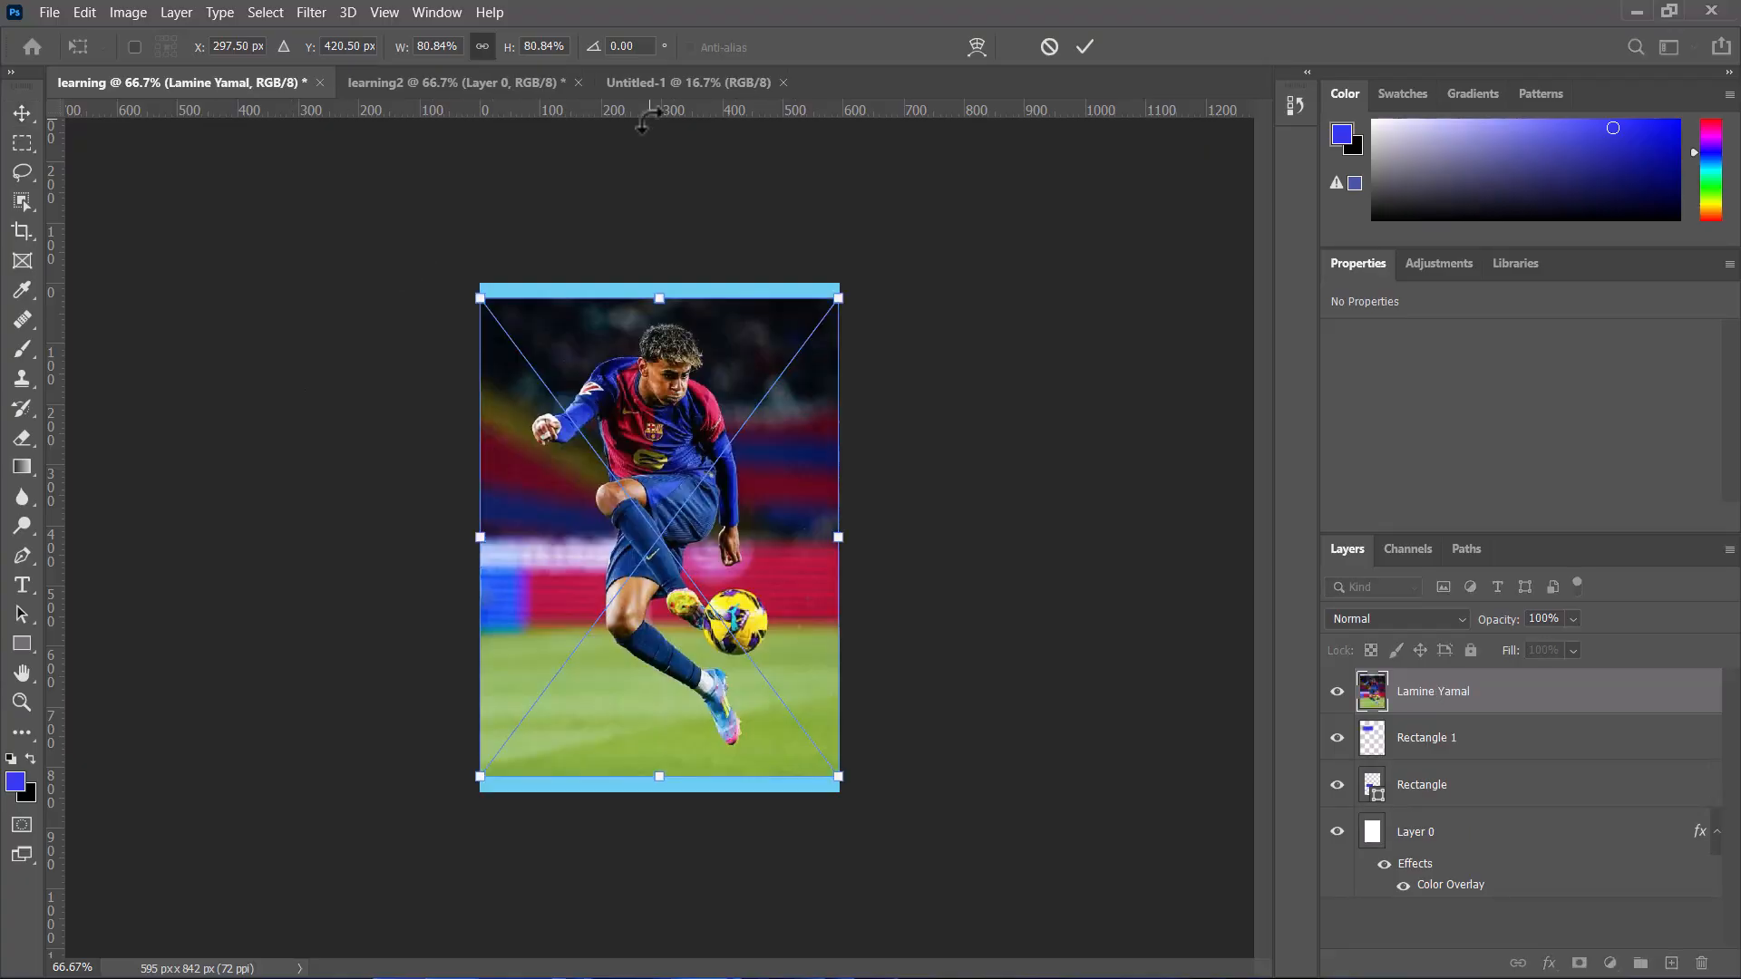
left_click(1091, 41)
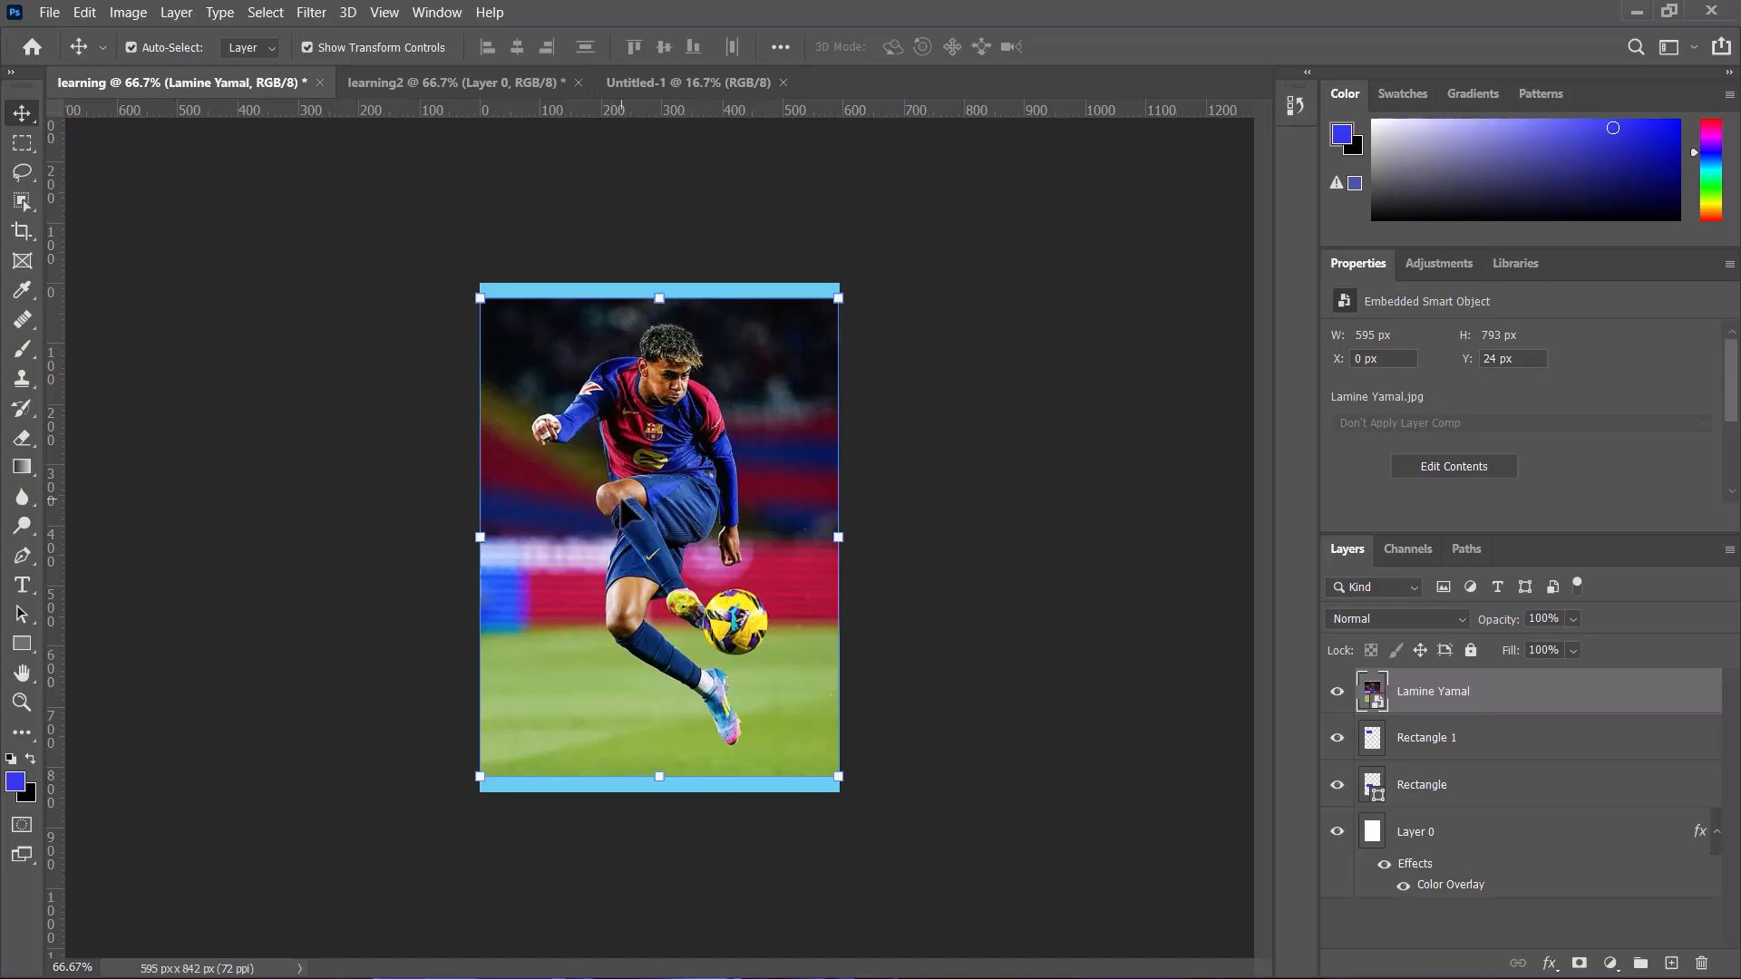
key("Delete")
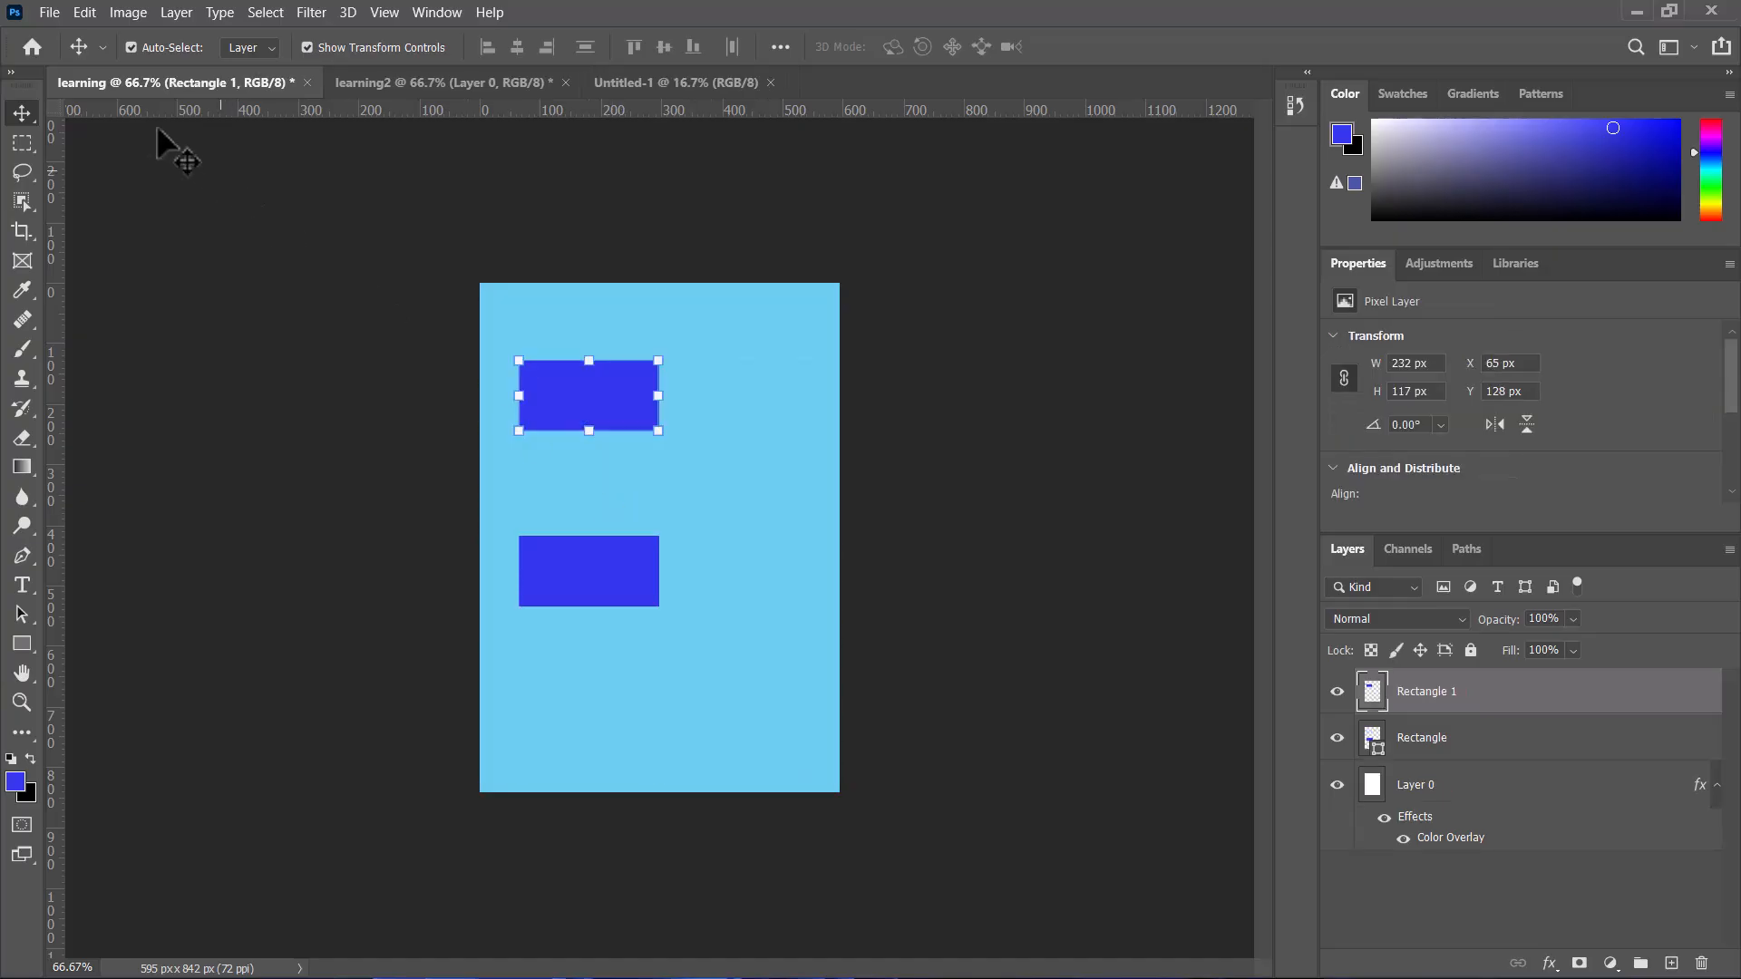
Step: Place the MSOSI image from Documents as a linked smart object and commit the placement
left_click(48, 11)
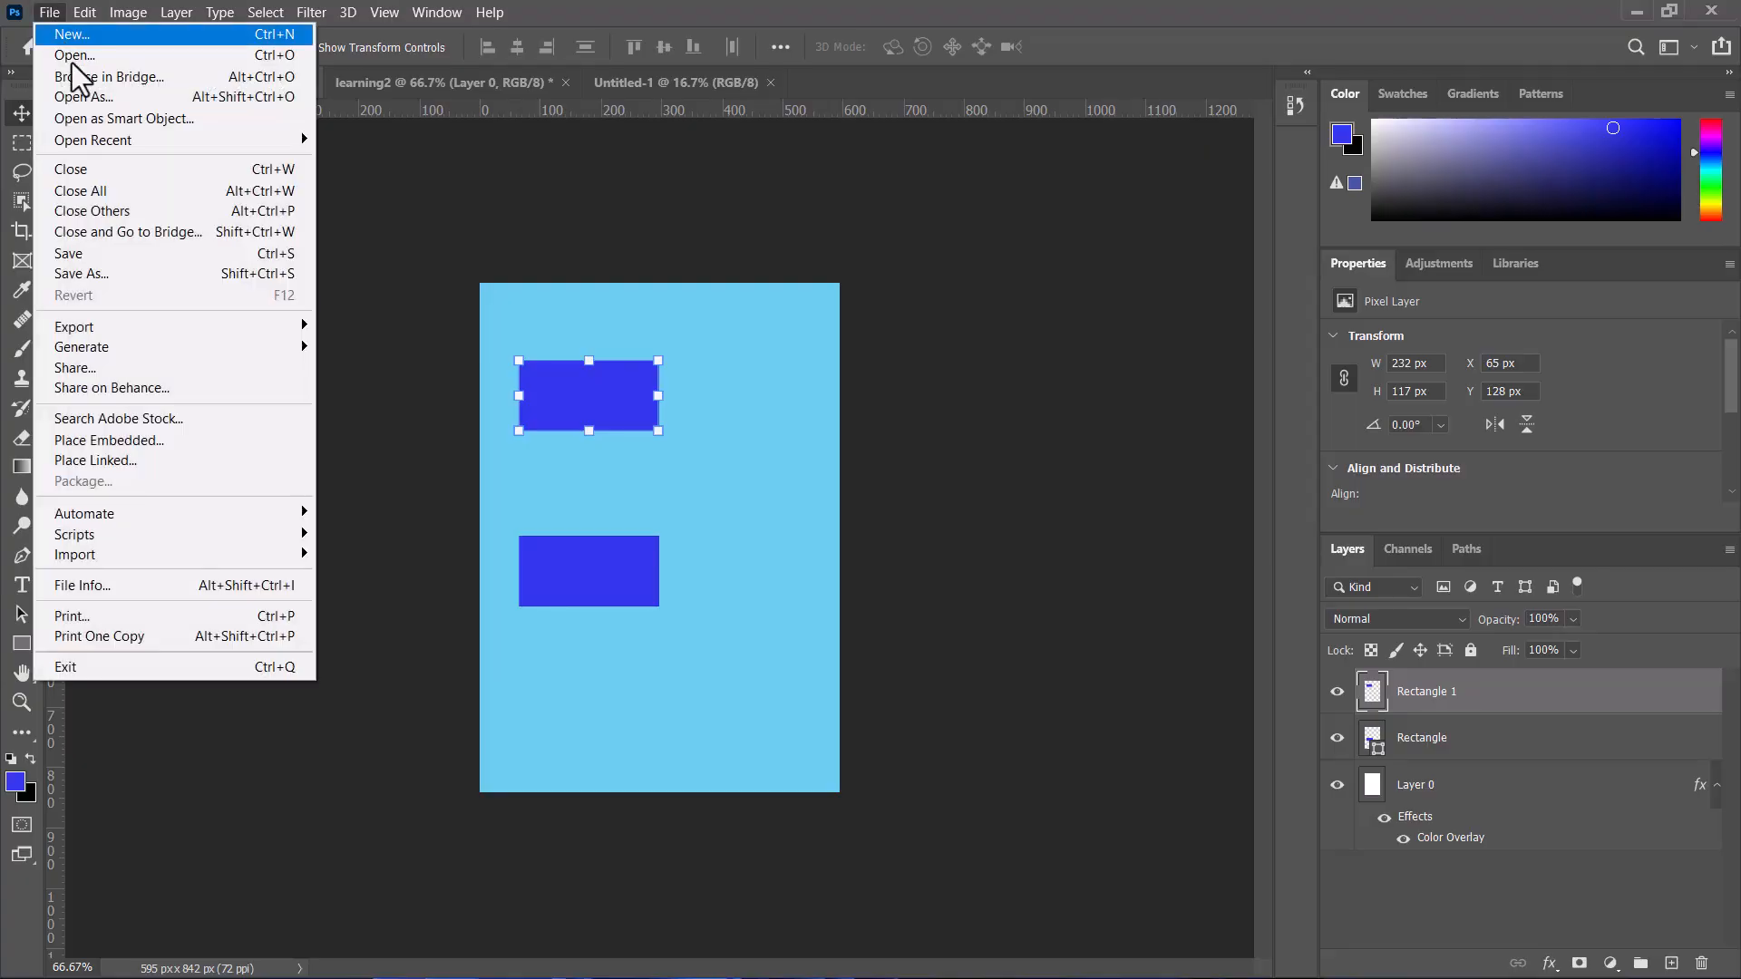
mouse_move(151, 356)
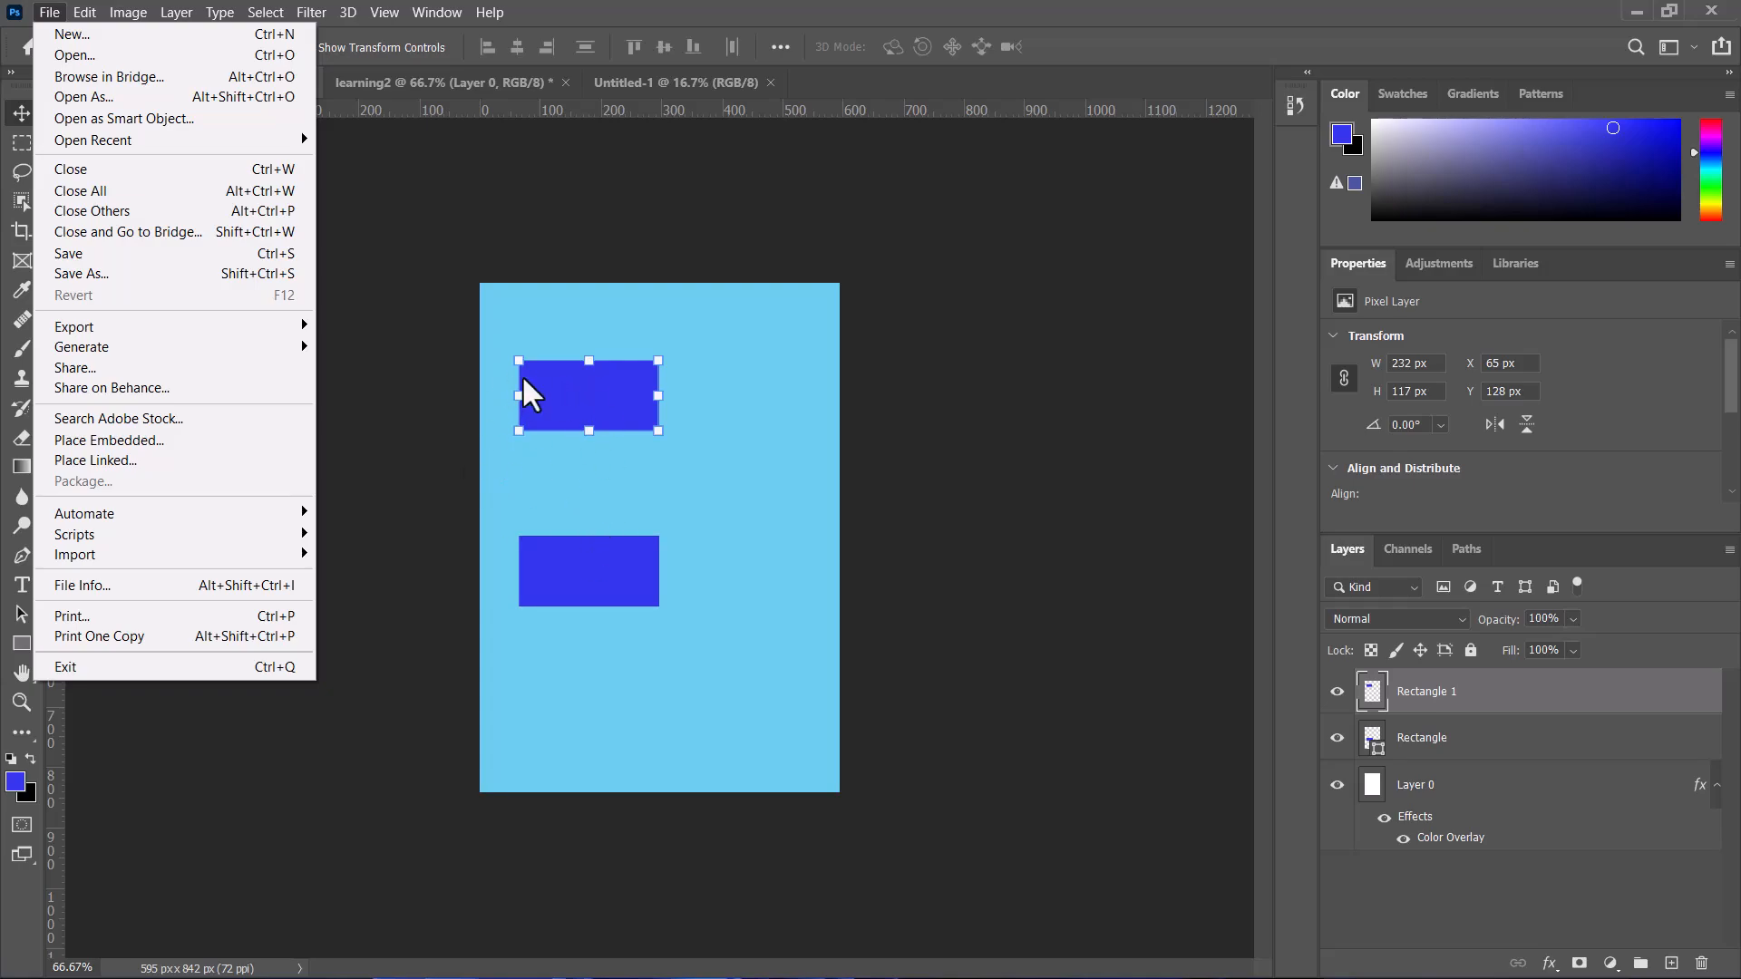
left_click(121, 460)
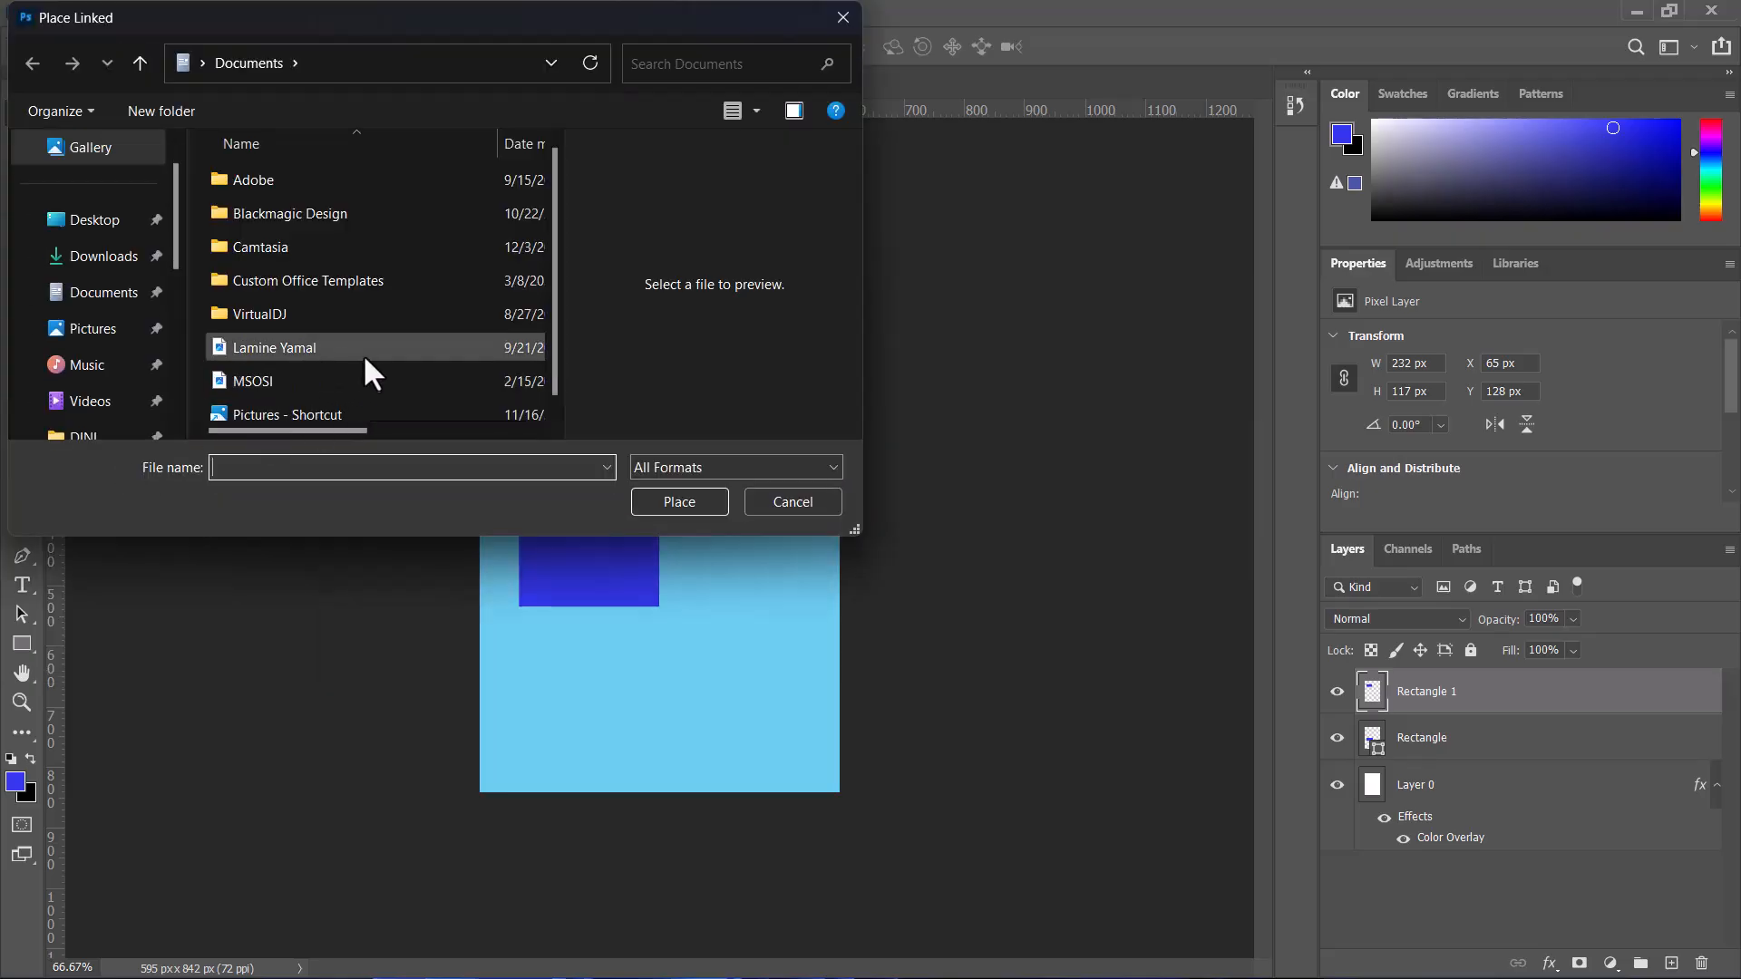
scroll(363, 356, "down", 1)
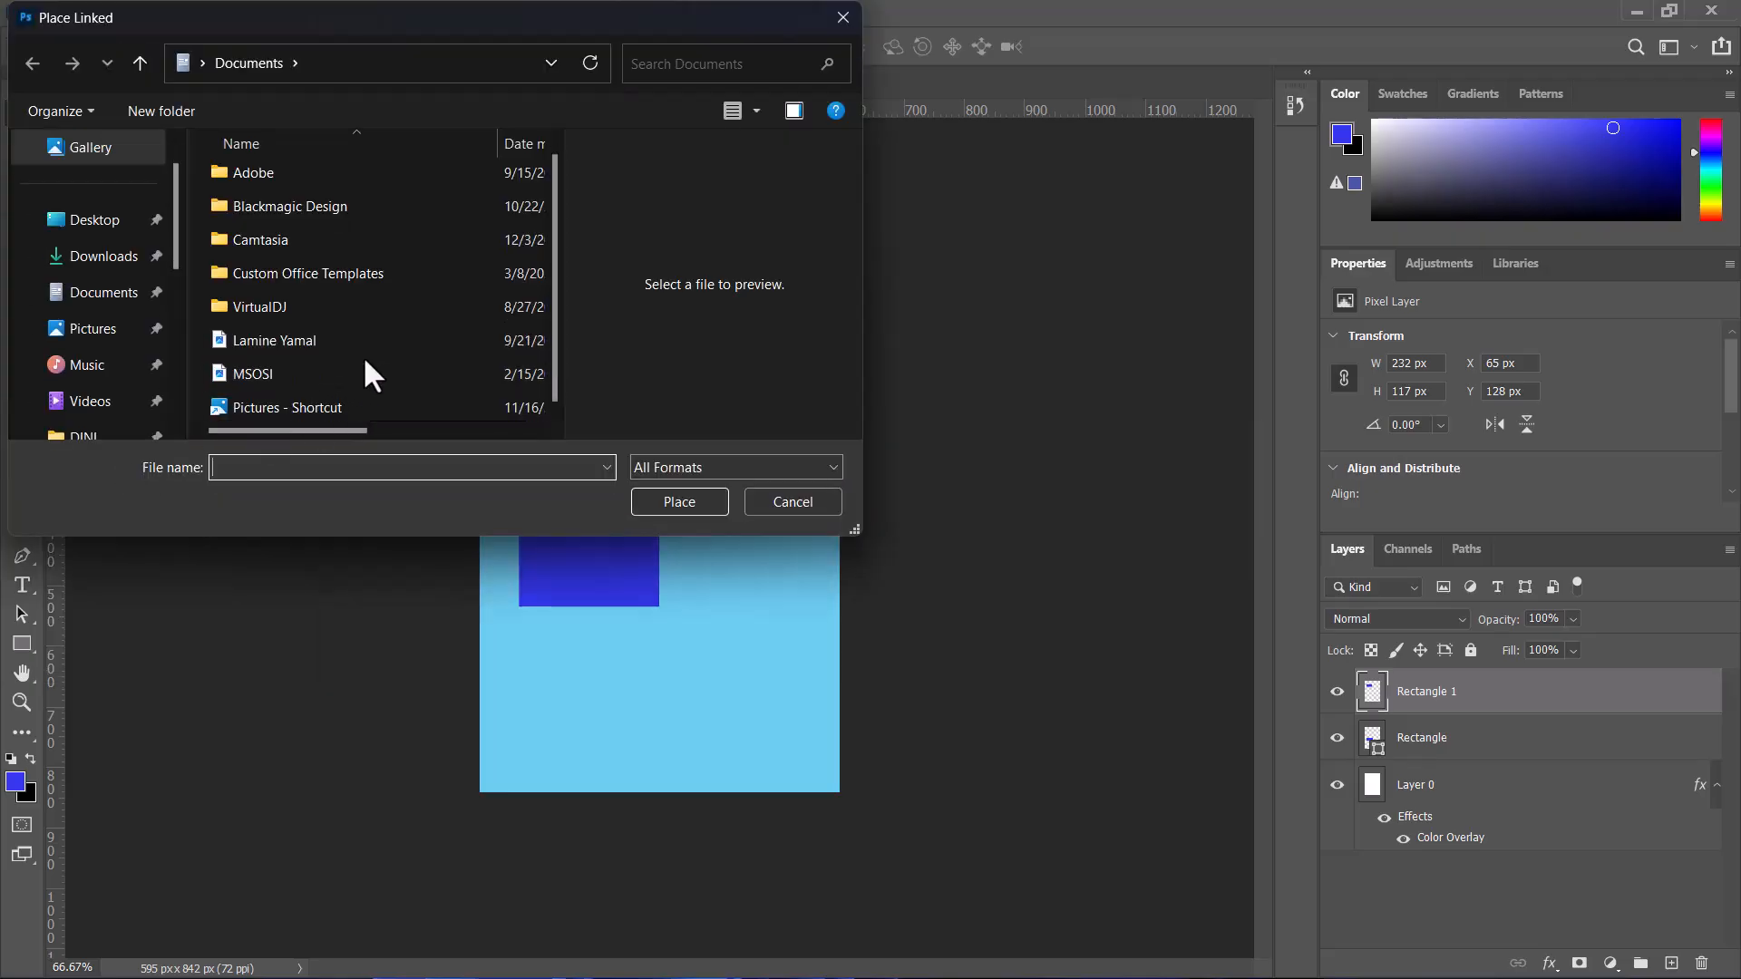
double_click(248, 372)
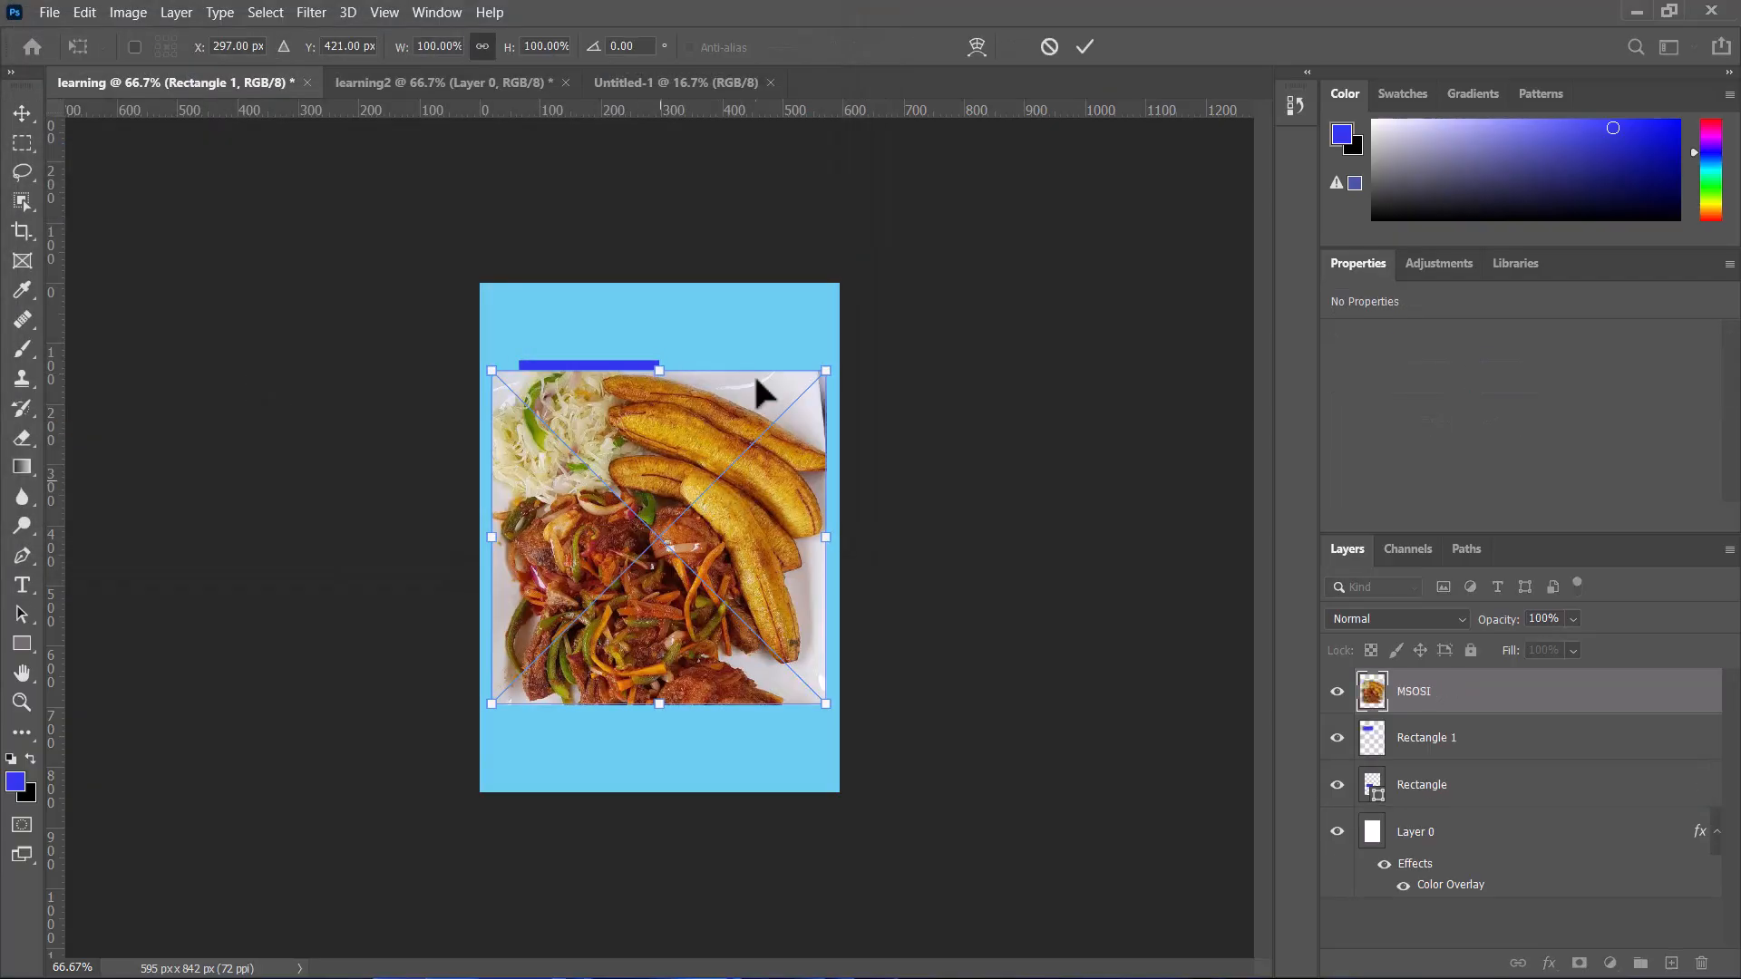
left_click(1083, 46)
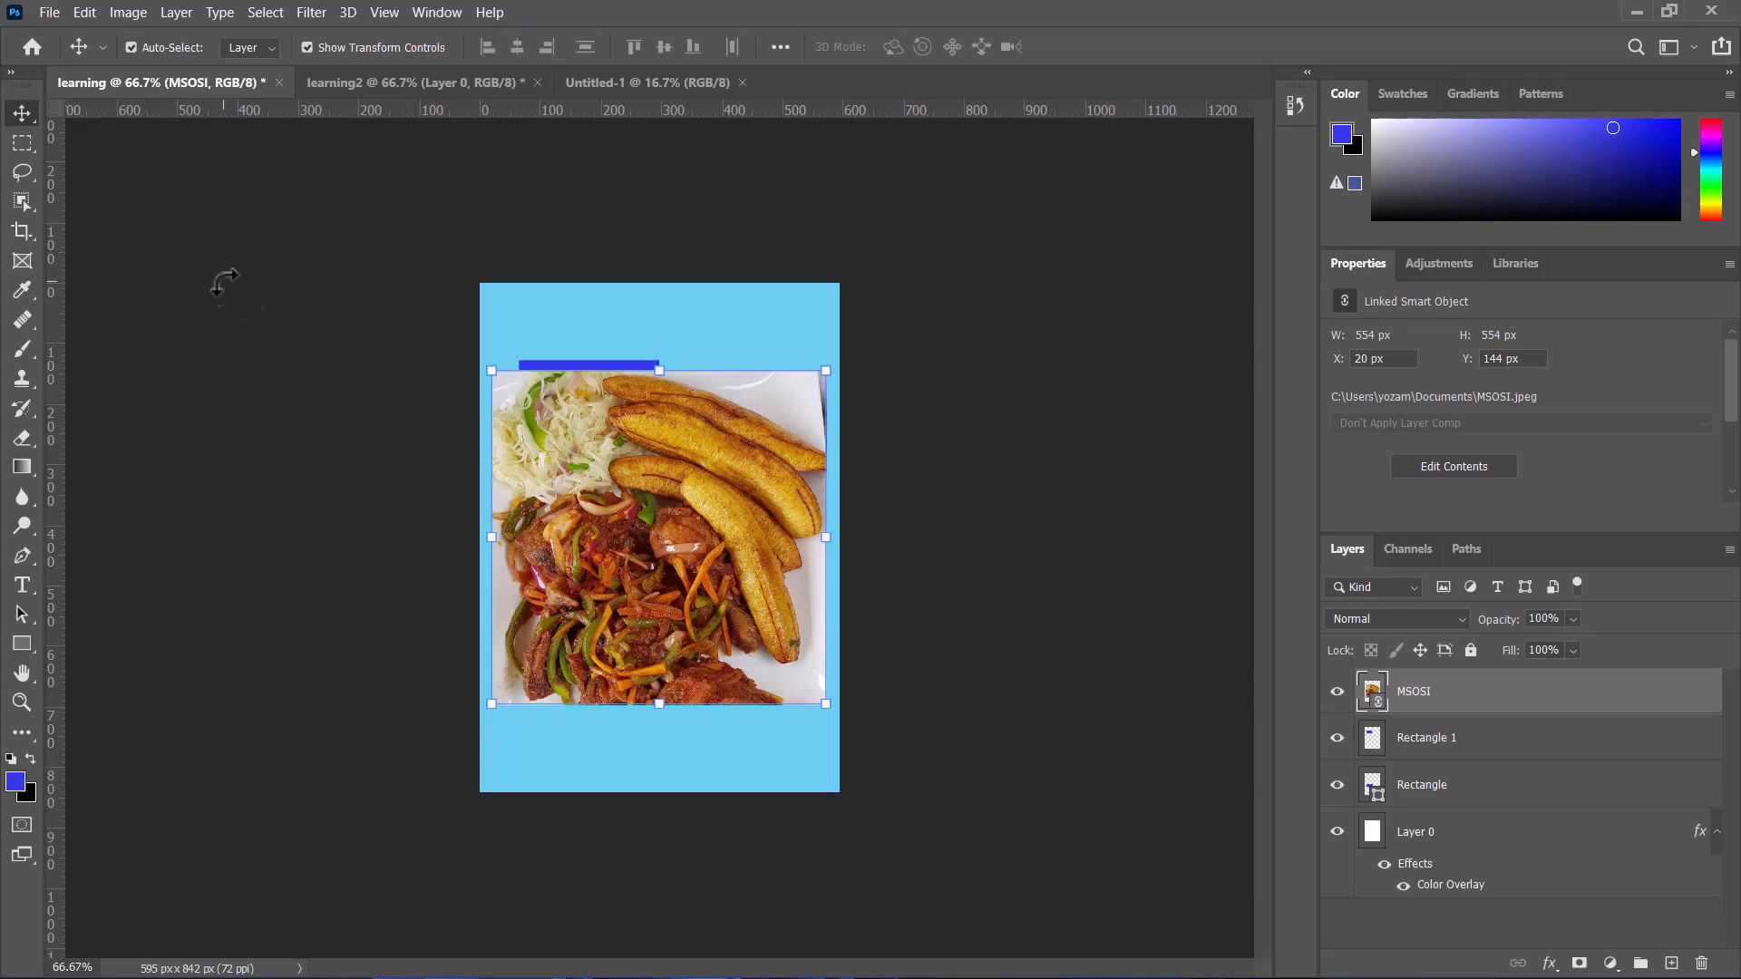
Step: Save the document on the computer as learning in Photoshop format with Maximize Compatibility, then close it
left_click(48, 12)
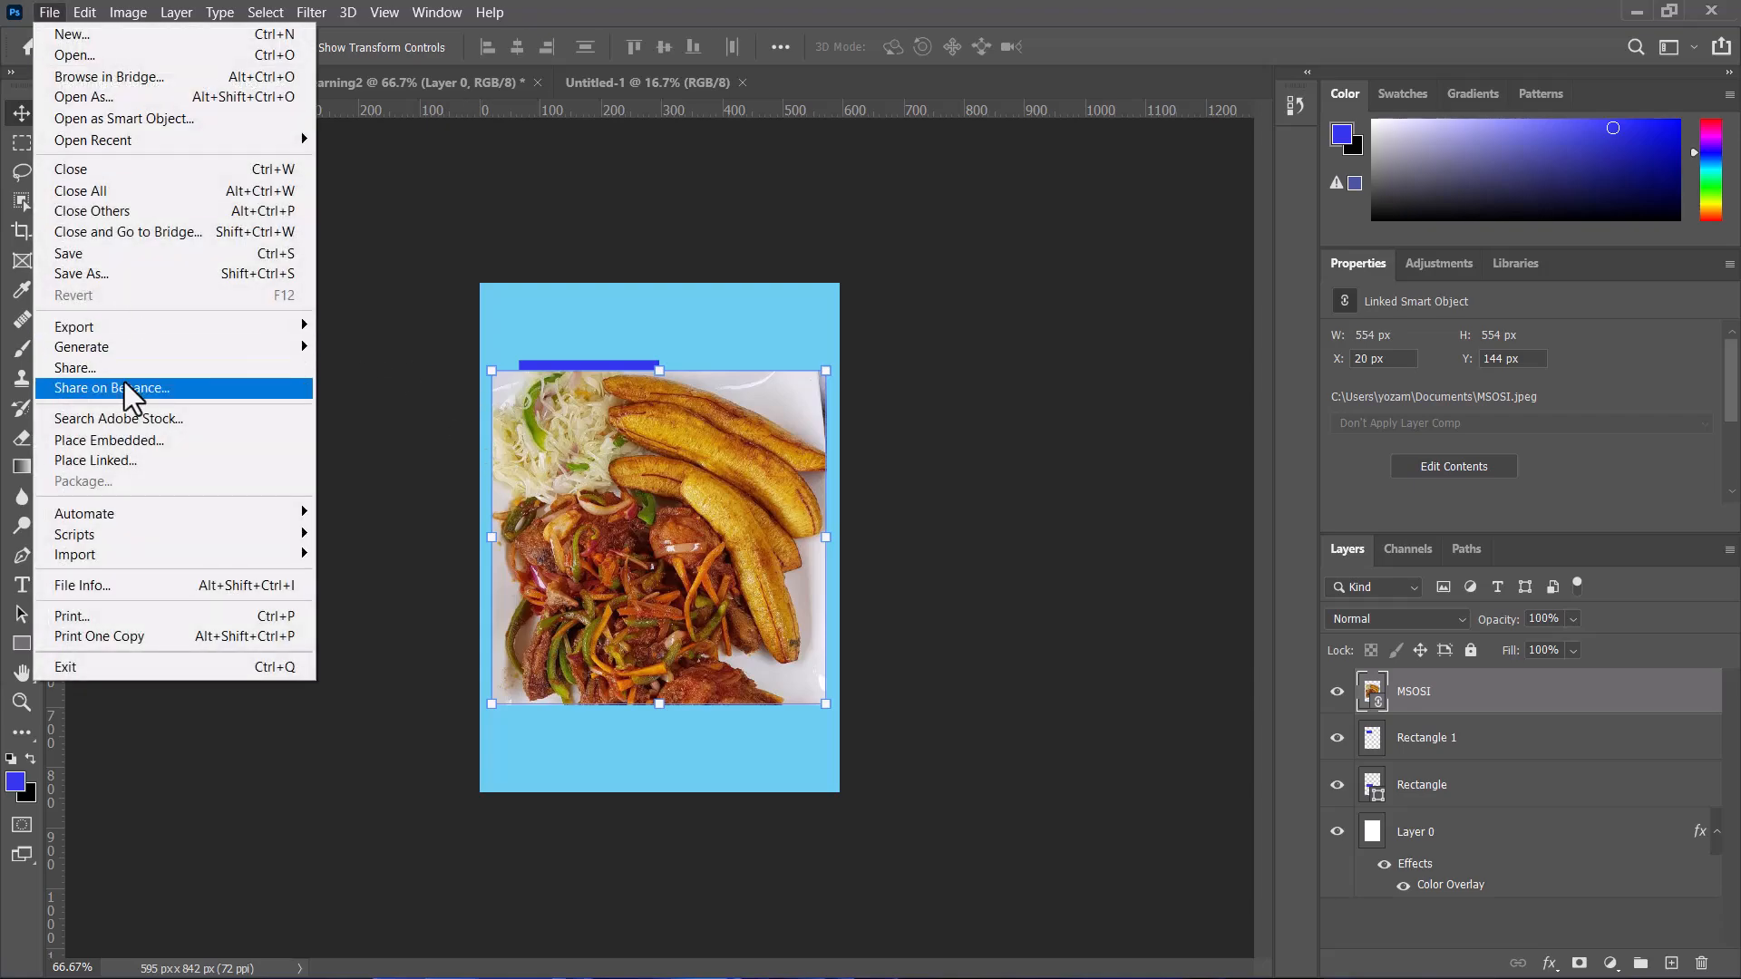
left_click(88, 274)
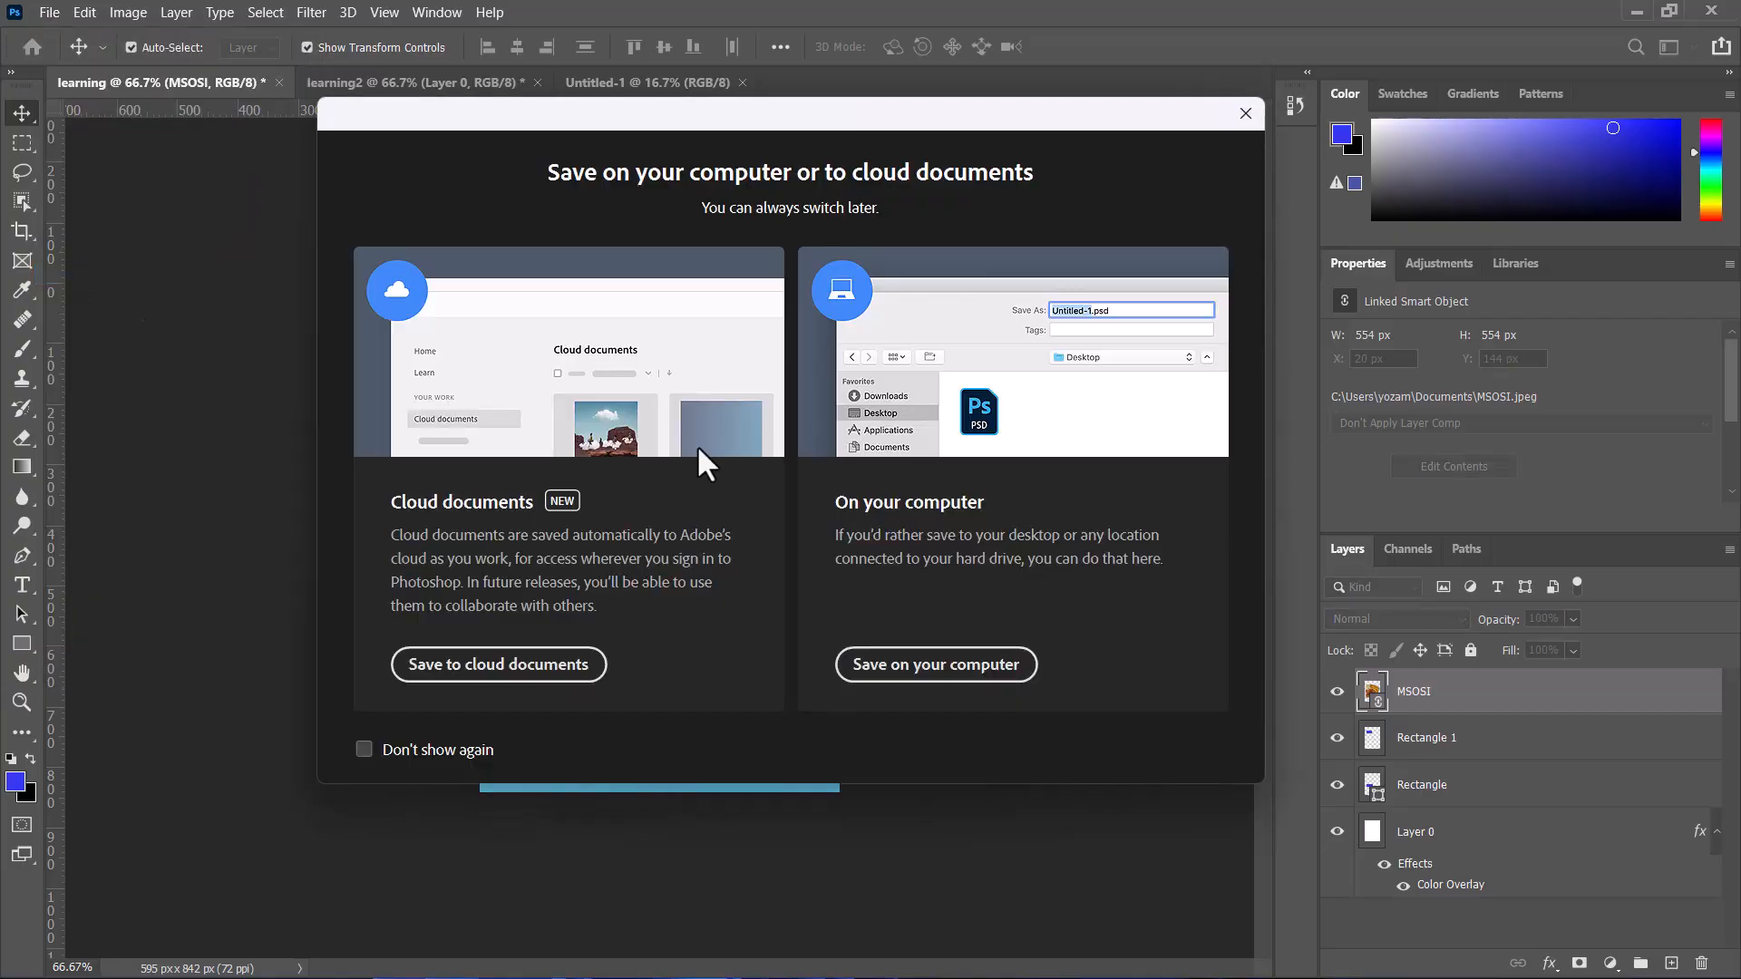
left_click(1001, 669)
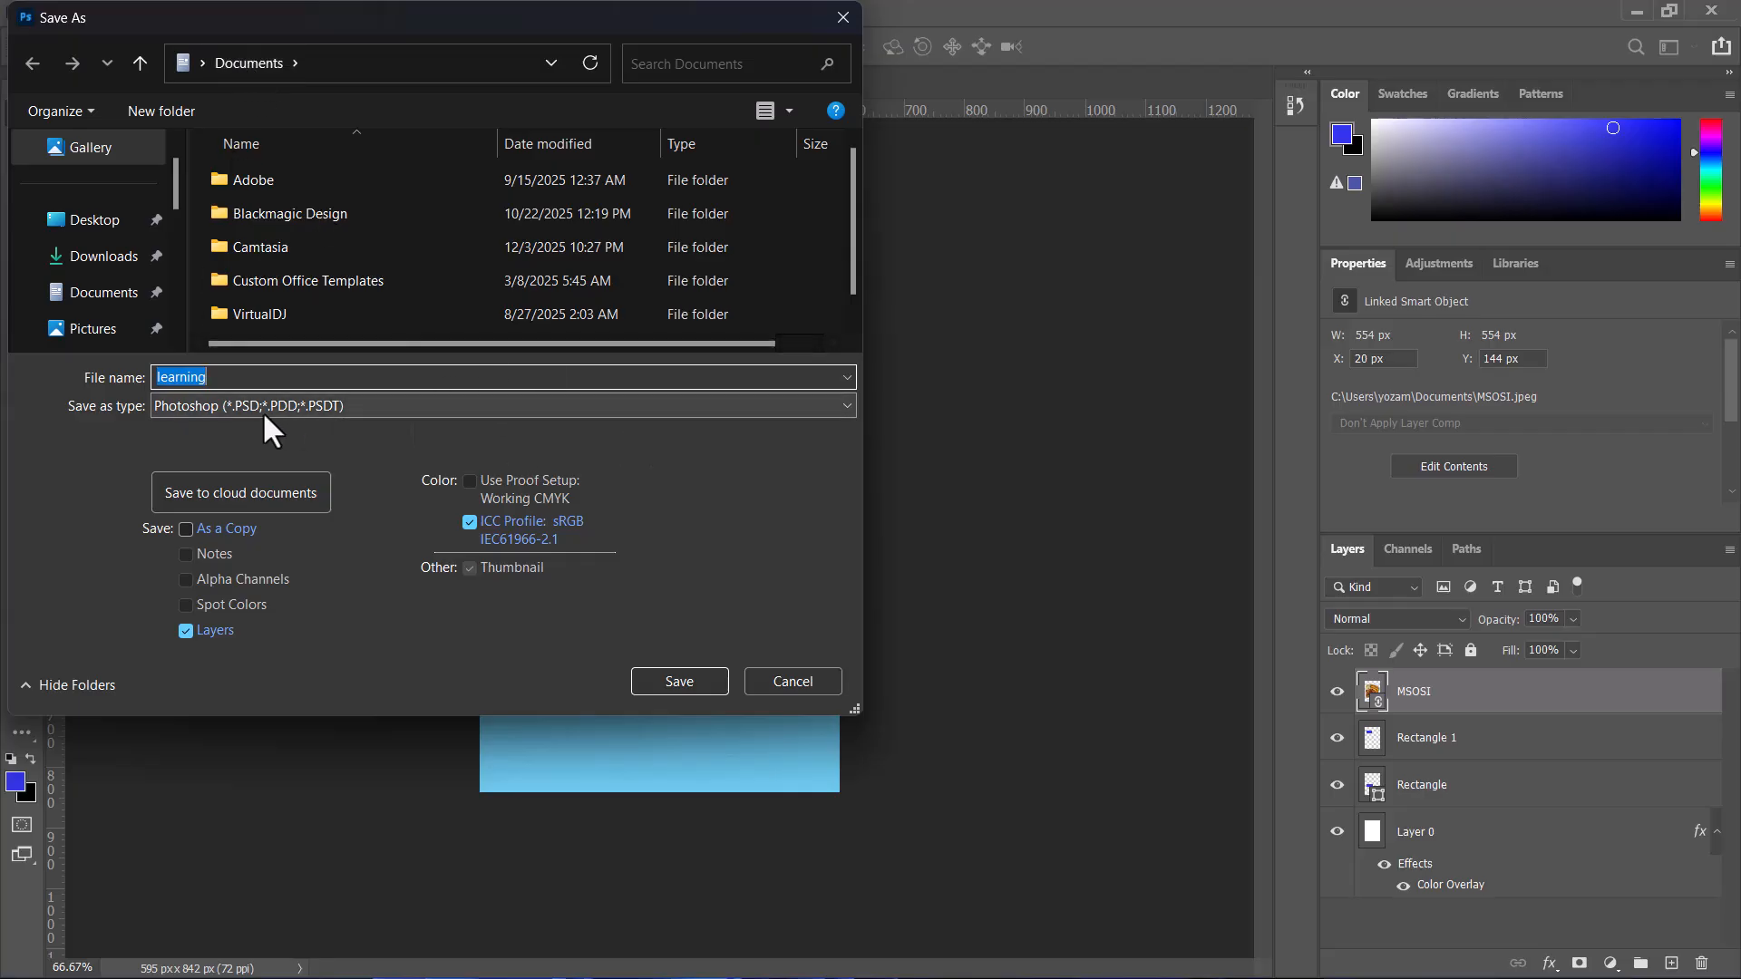
left_click(688, 683)
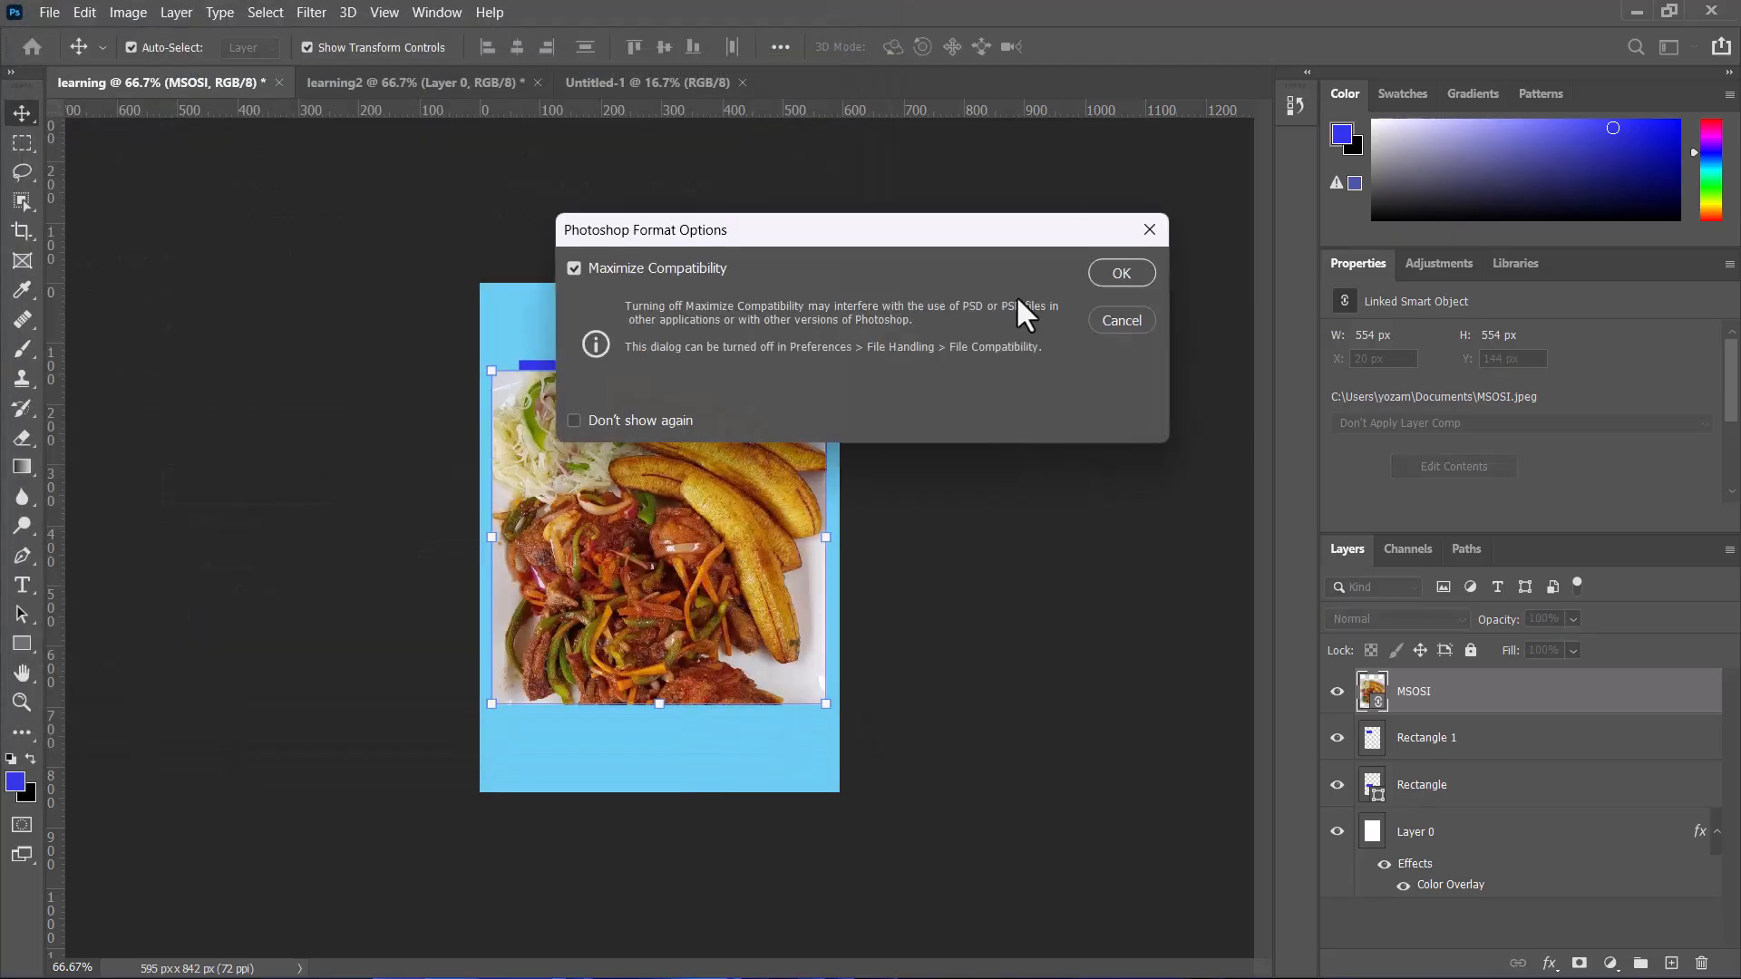
left_click(1103, 282)
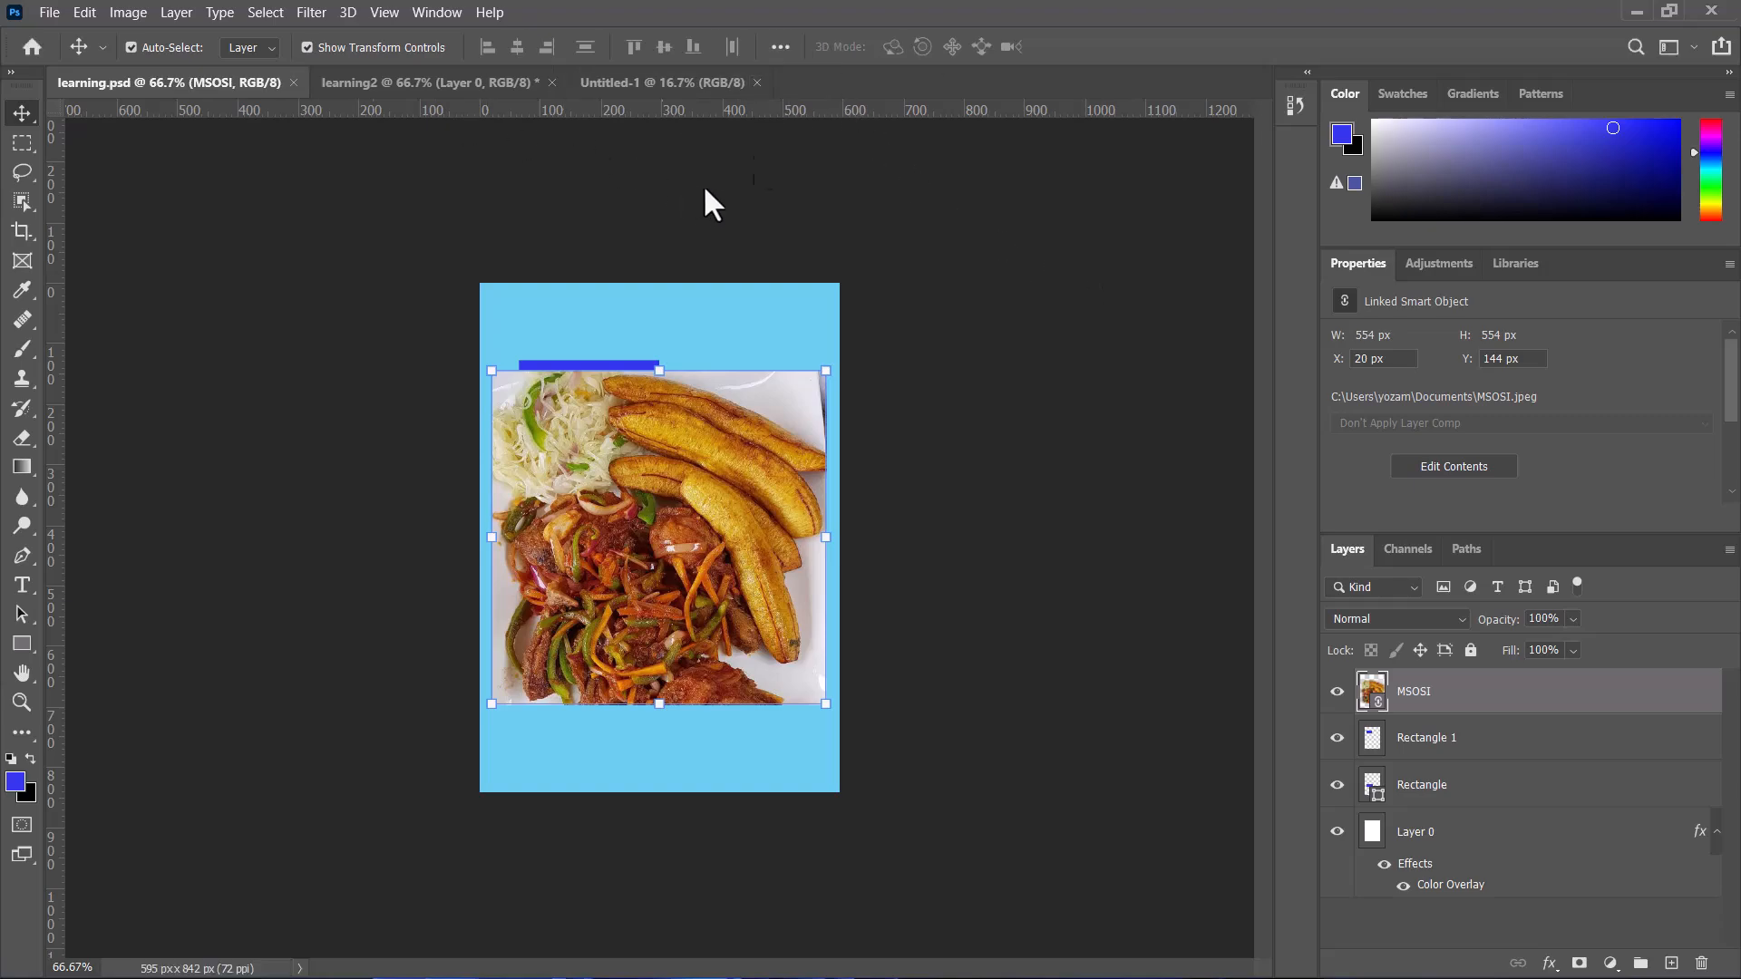
left_click(292, 84)
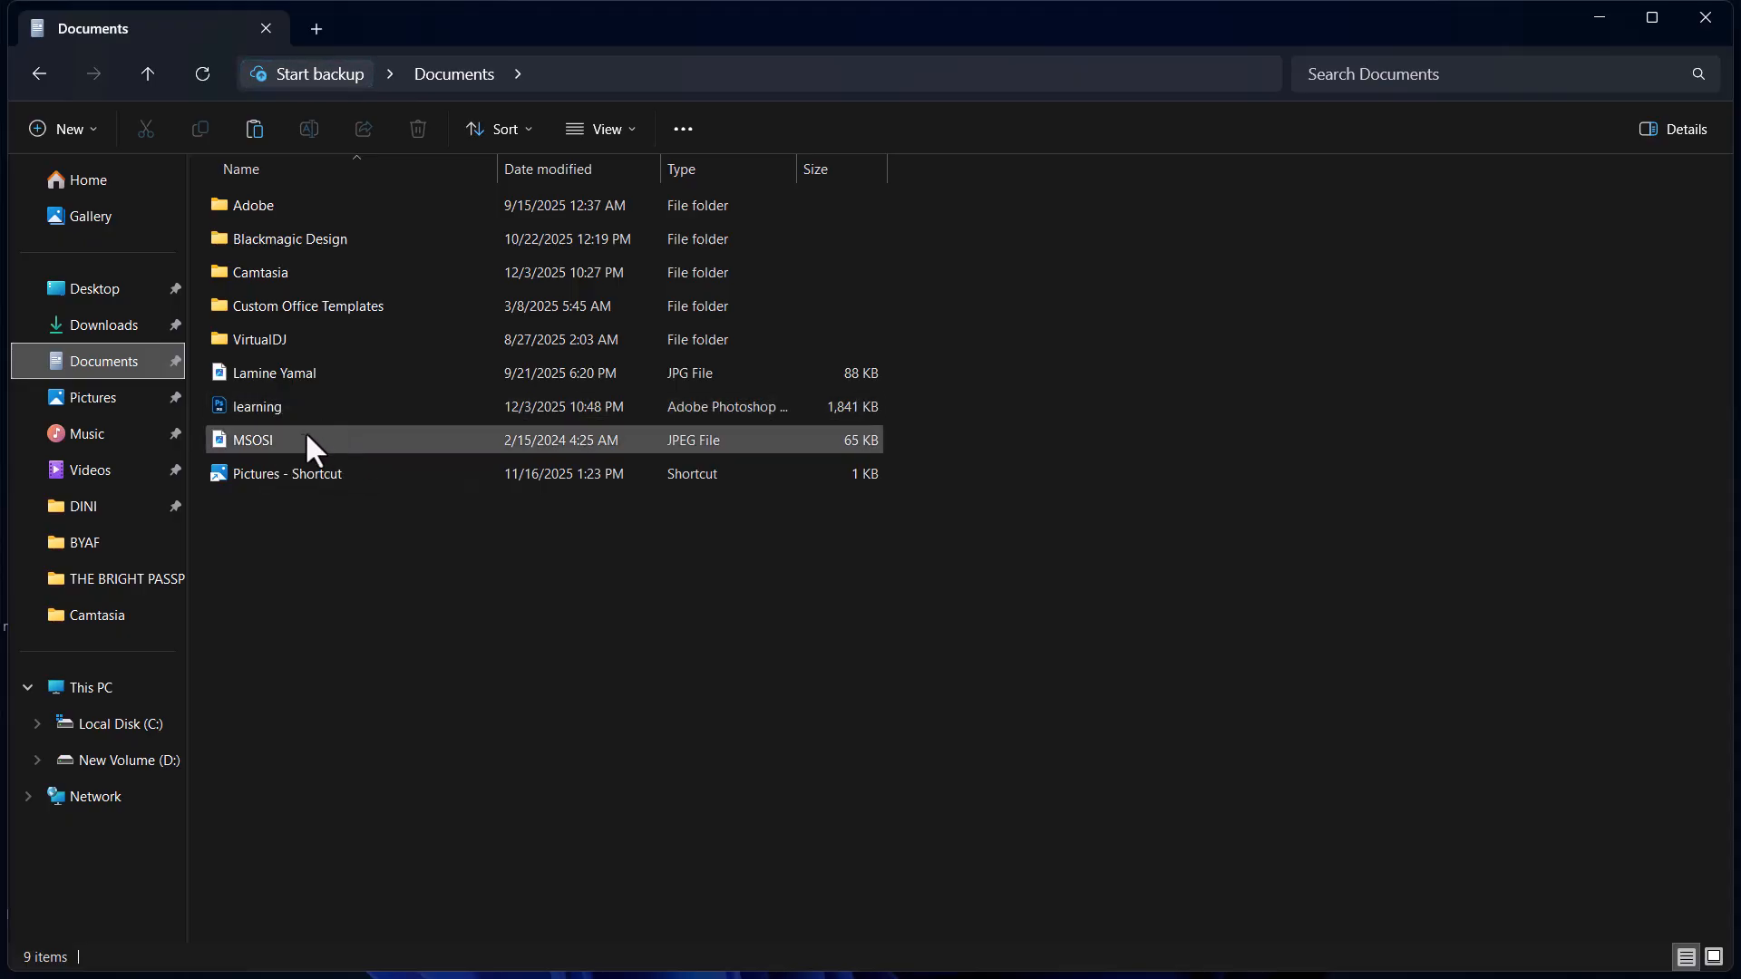
Step: In File Explorer, delete the MSOSI image file from the Documents folder
left_click(254, 438)
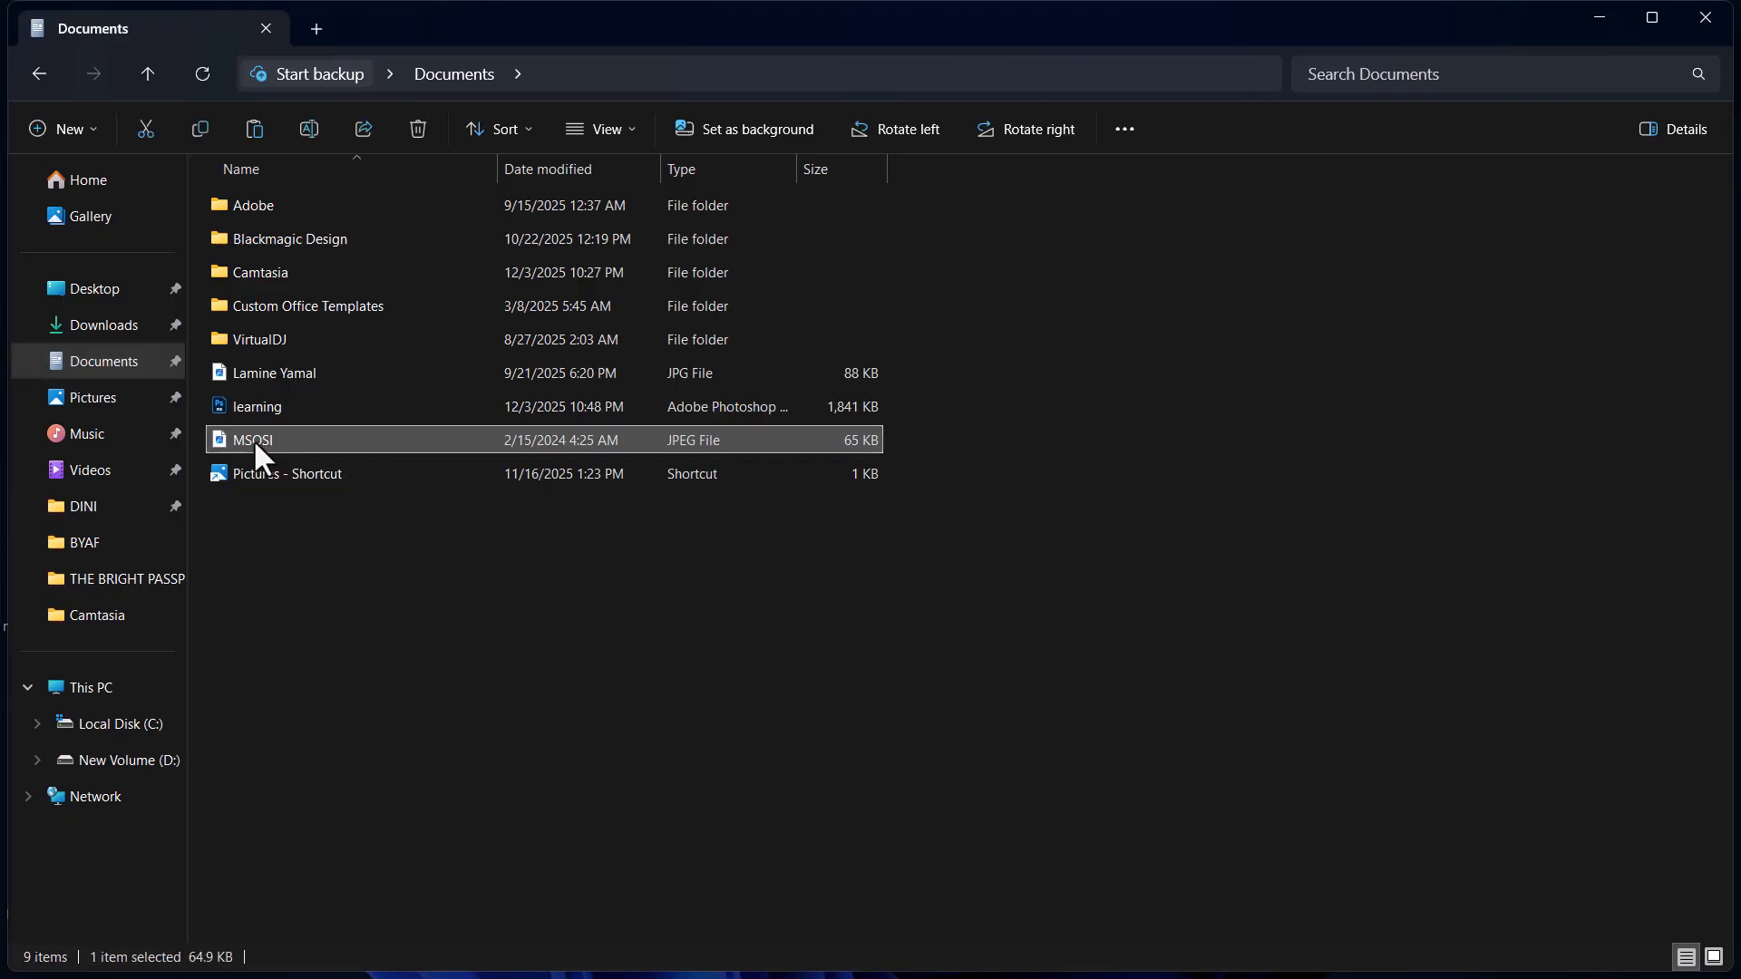
right_click(254, 439)
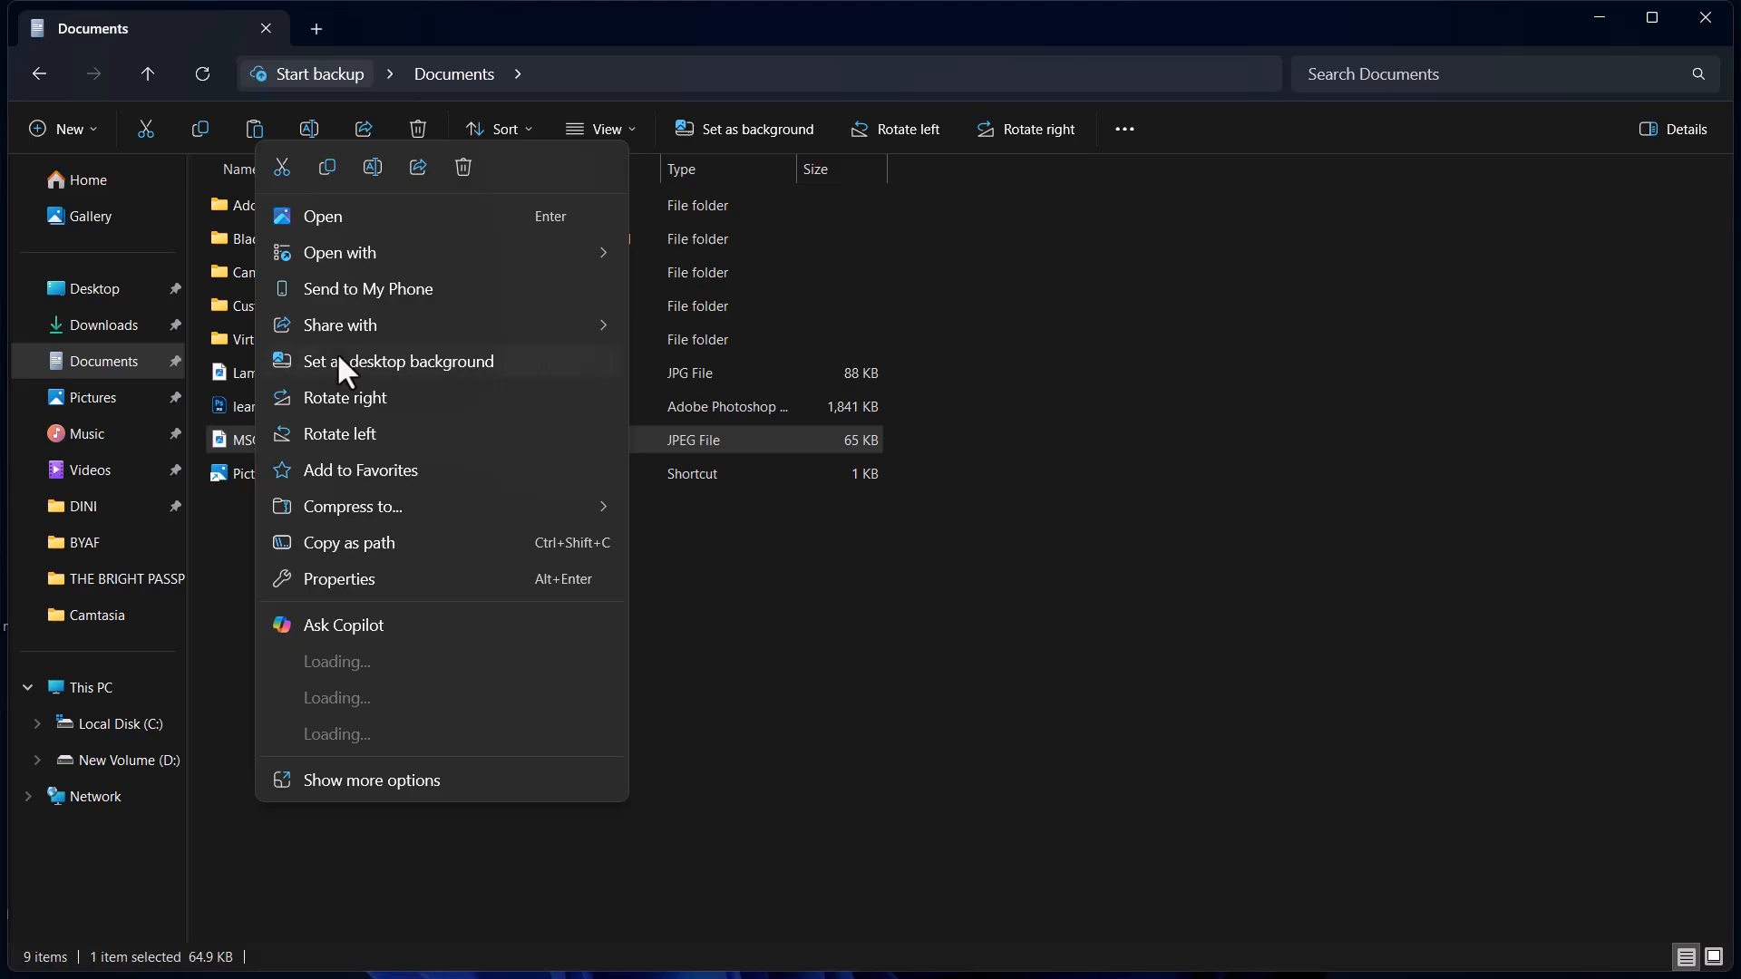
left_click(463, 165)
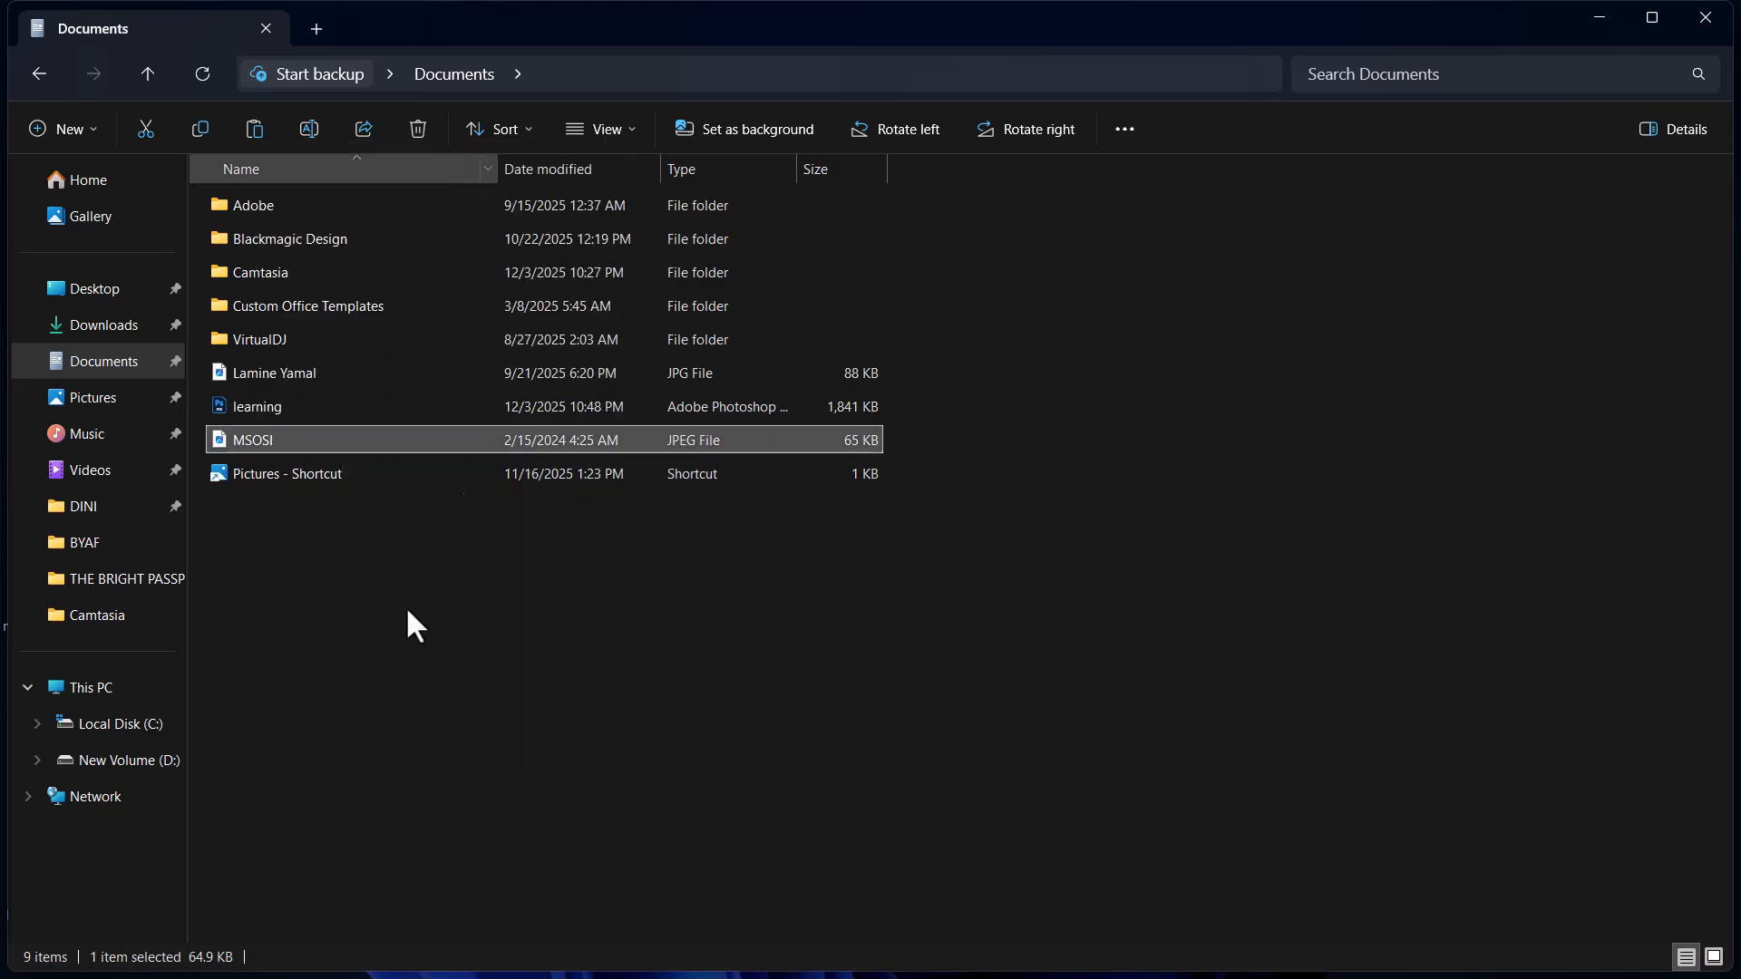
Step: Reopen learning.psd in Photoshop, dismiss the missing linked asset notice, and delete the MSOSI layer
left_click(257, 413)
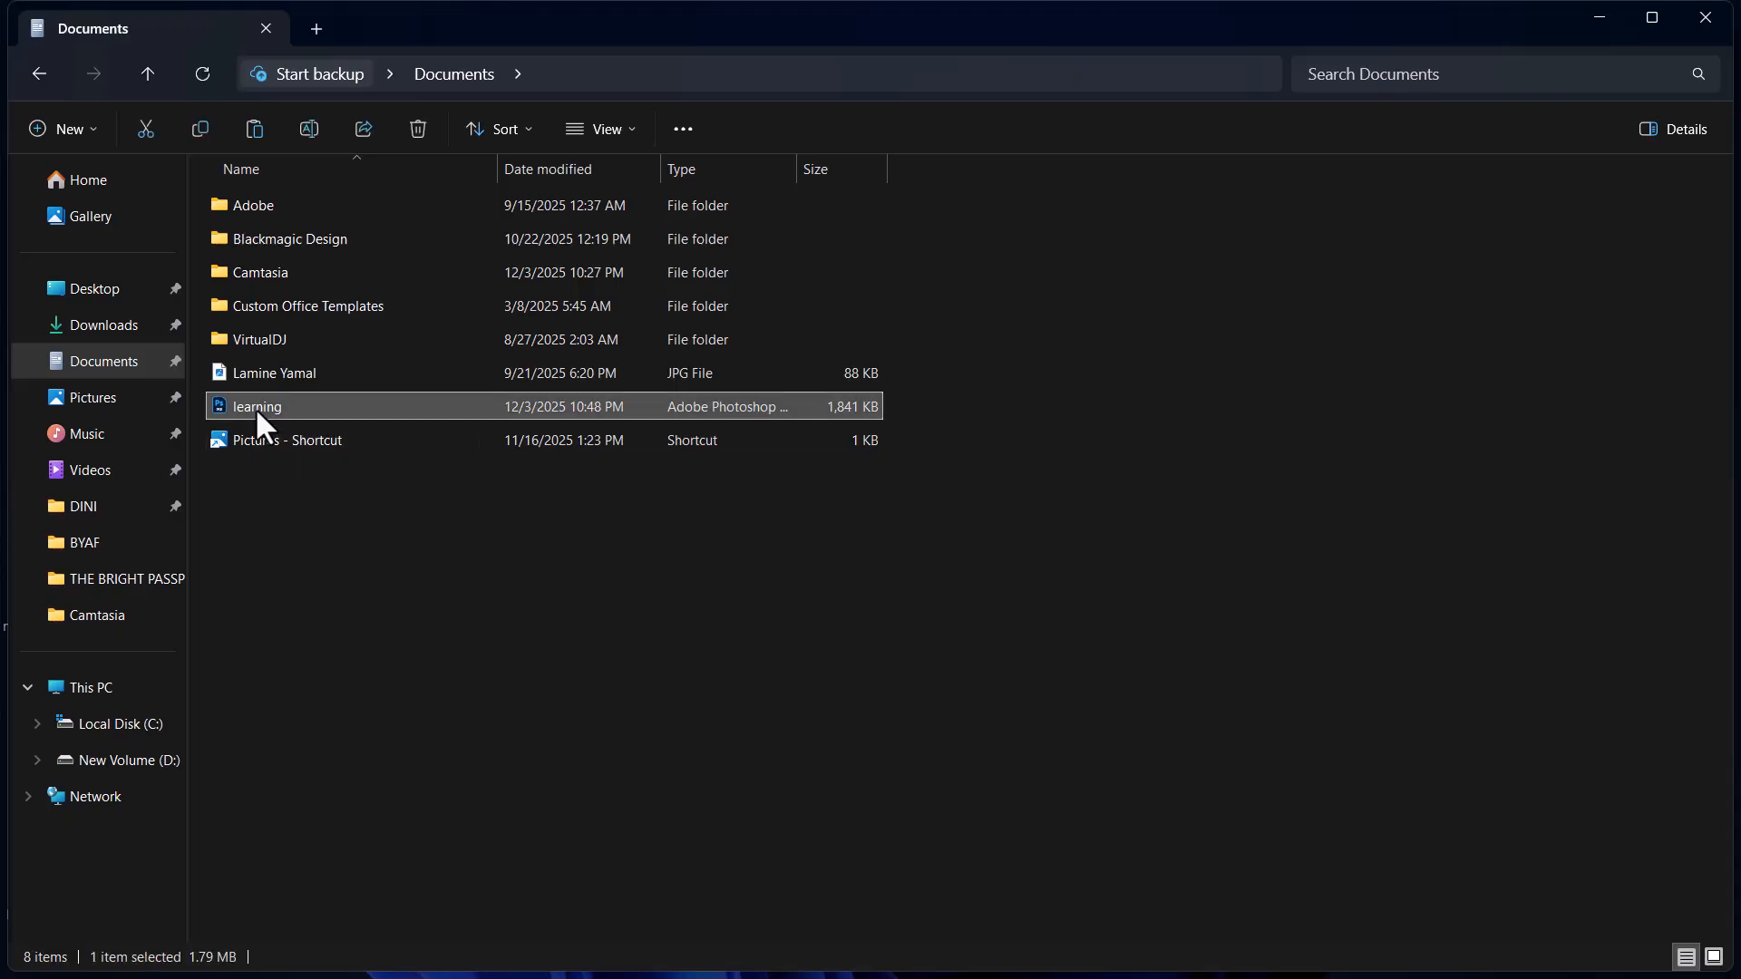
double_click(254, 406)
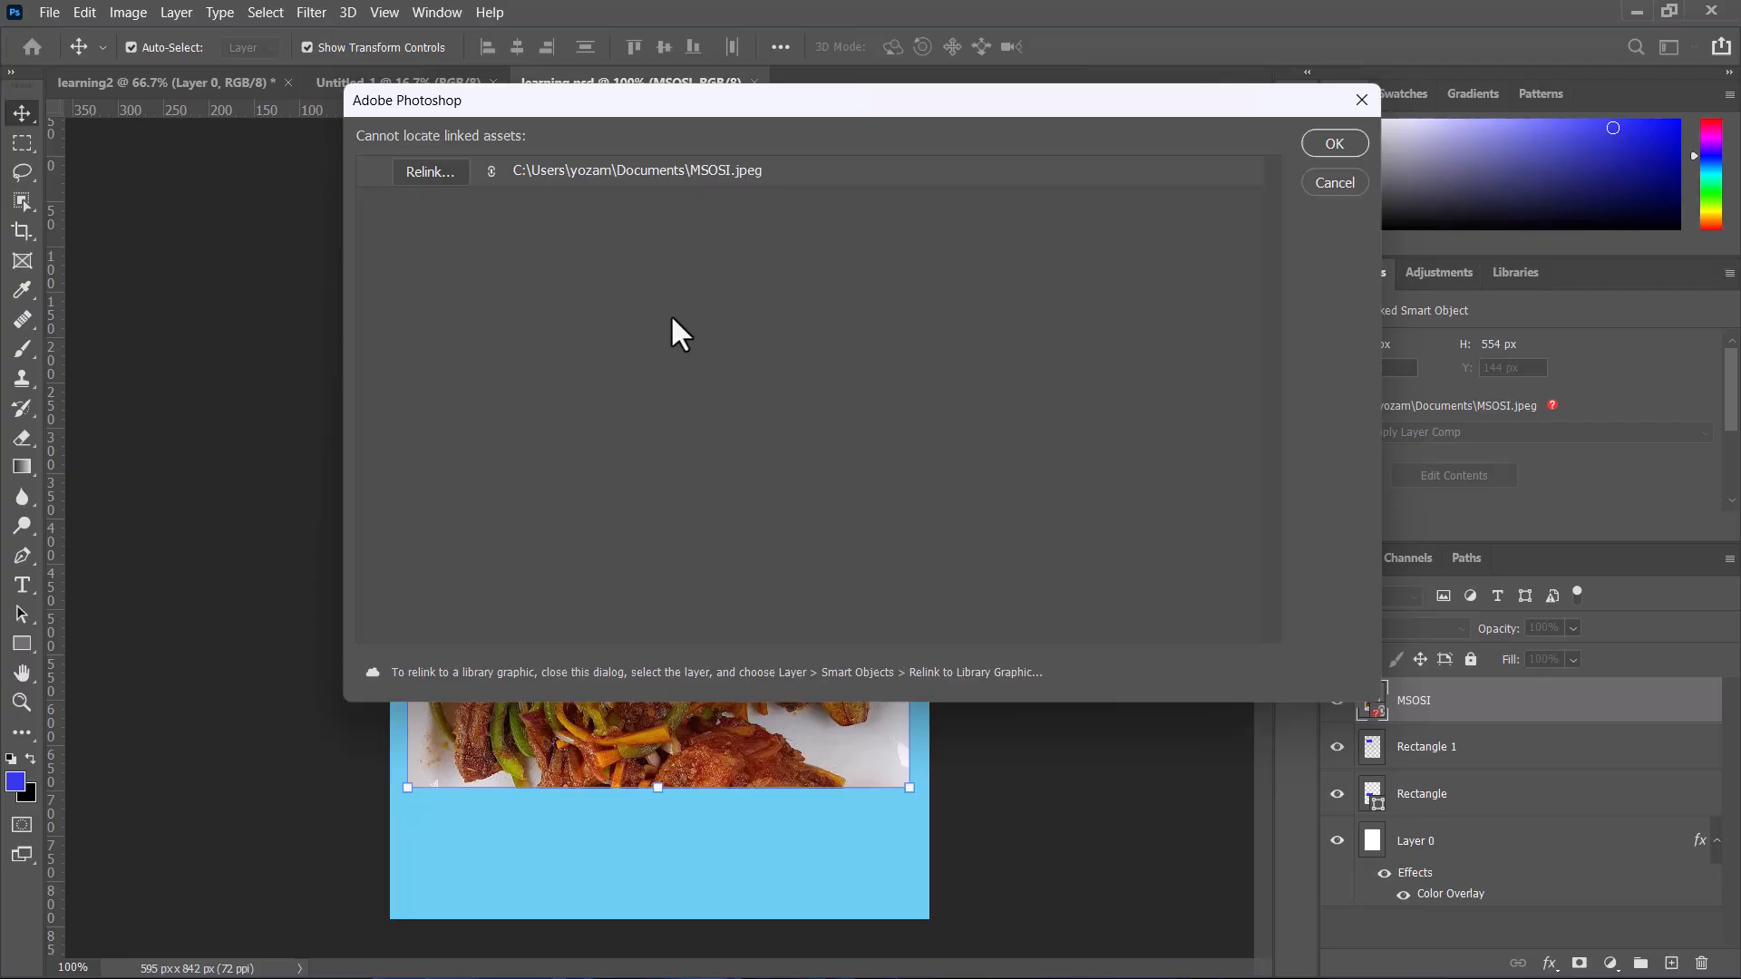
left_click(1320, 141)
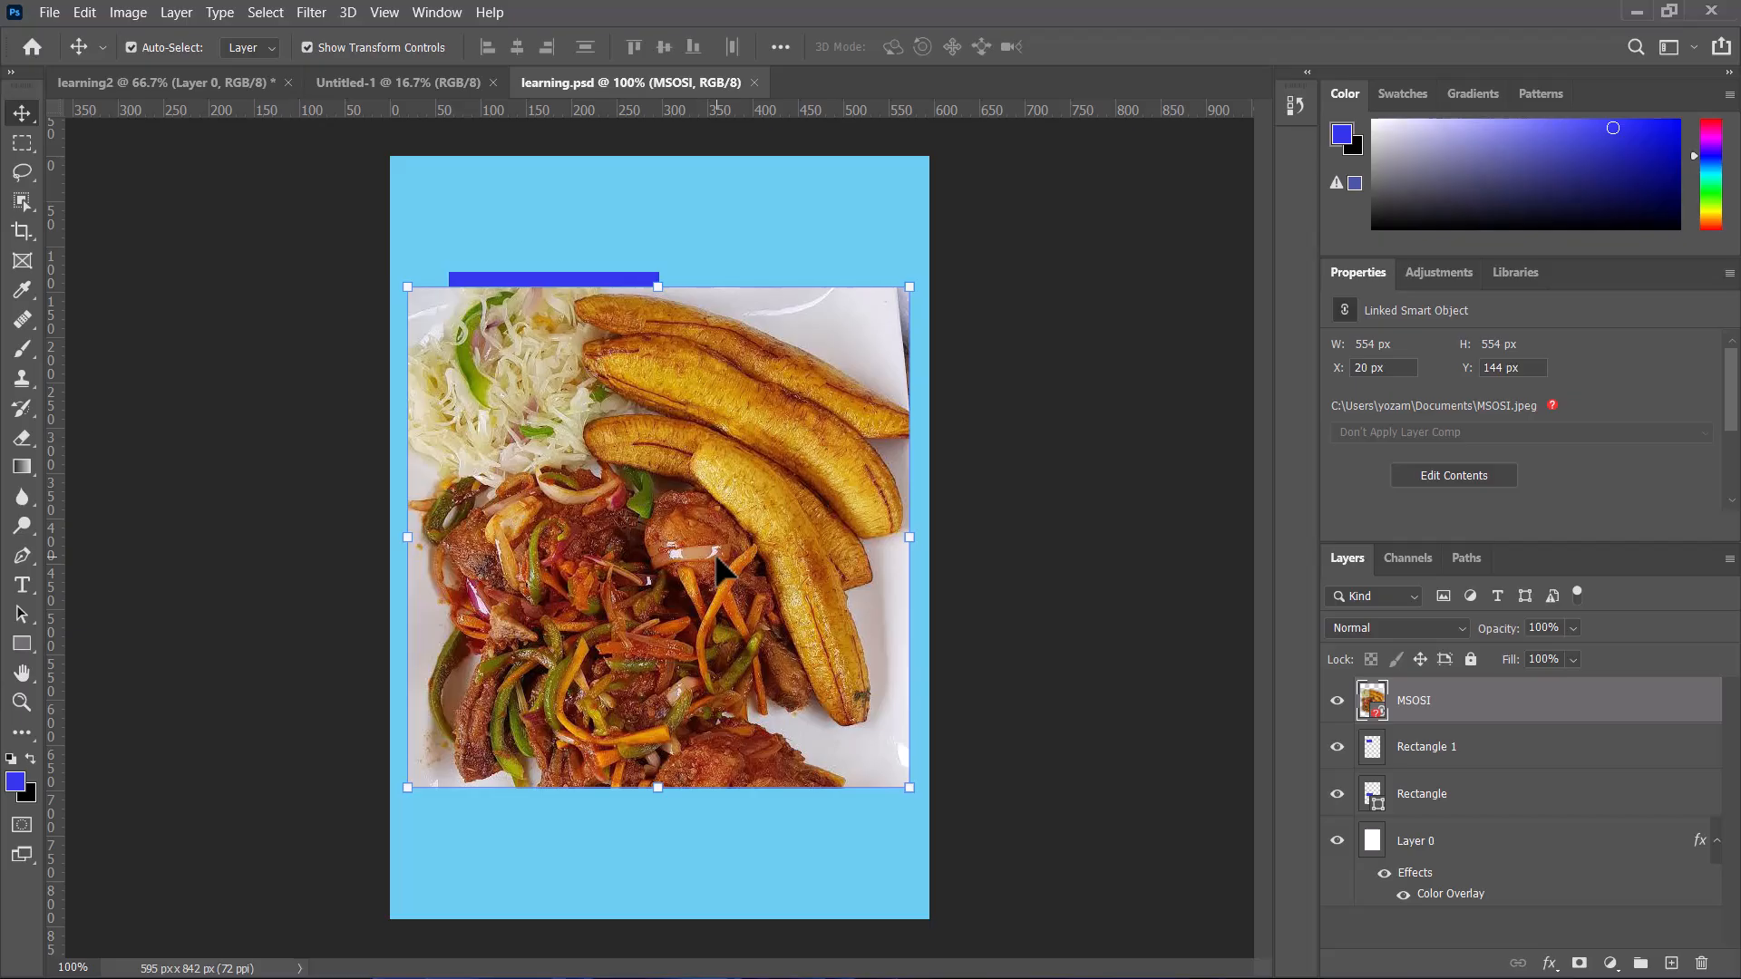
key("Delete")
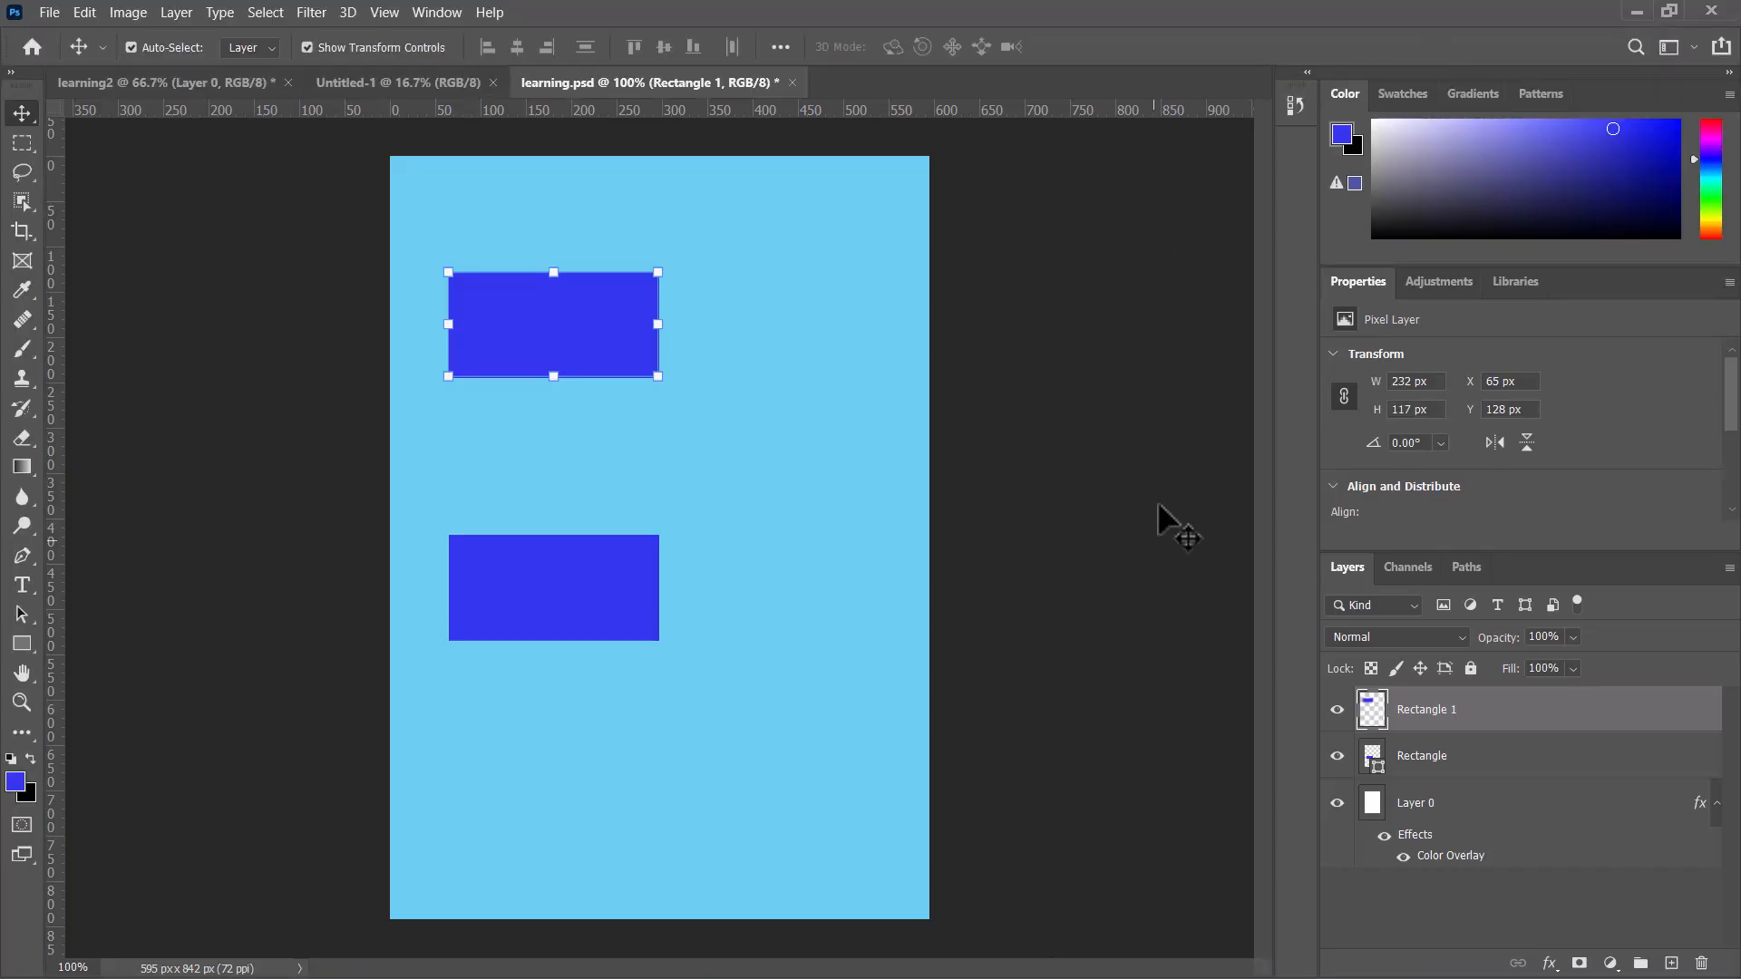
Step: Minimize Photoshop, drag the Lamine Yamal image from the desktop onto the canvas, and commit it
left_click(1633, 11)
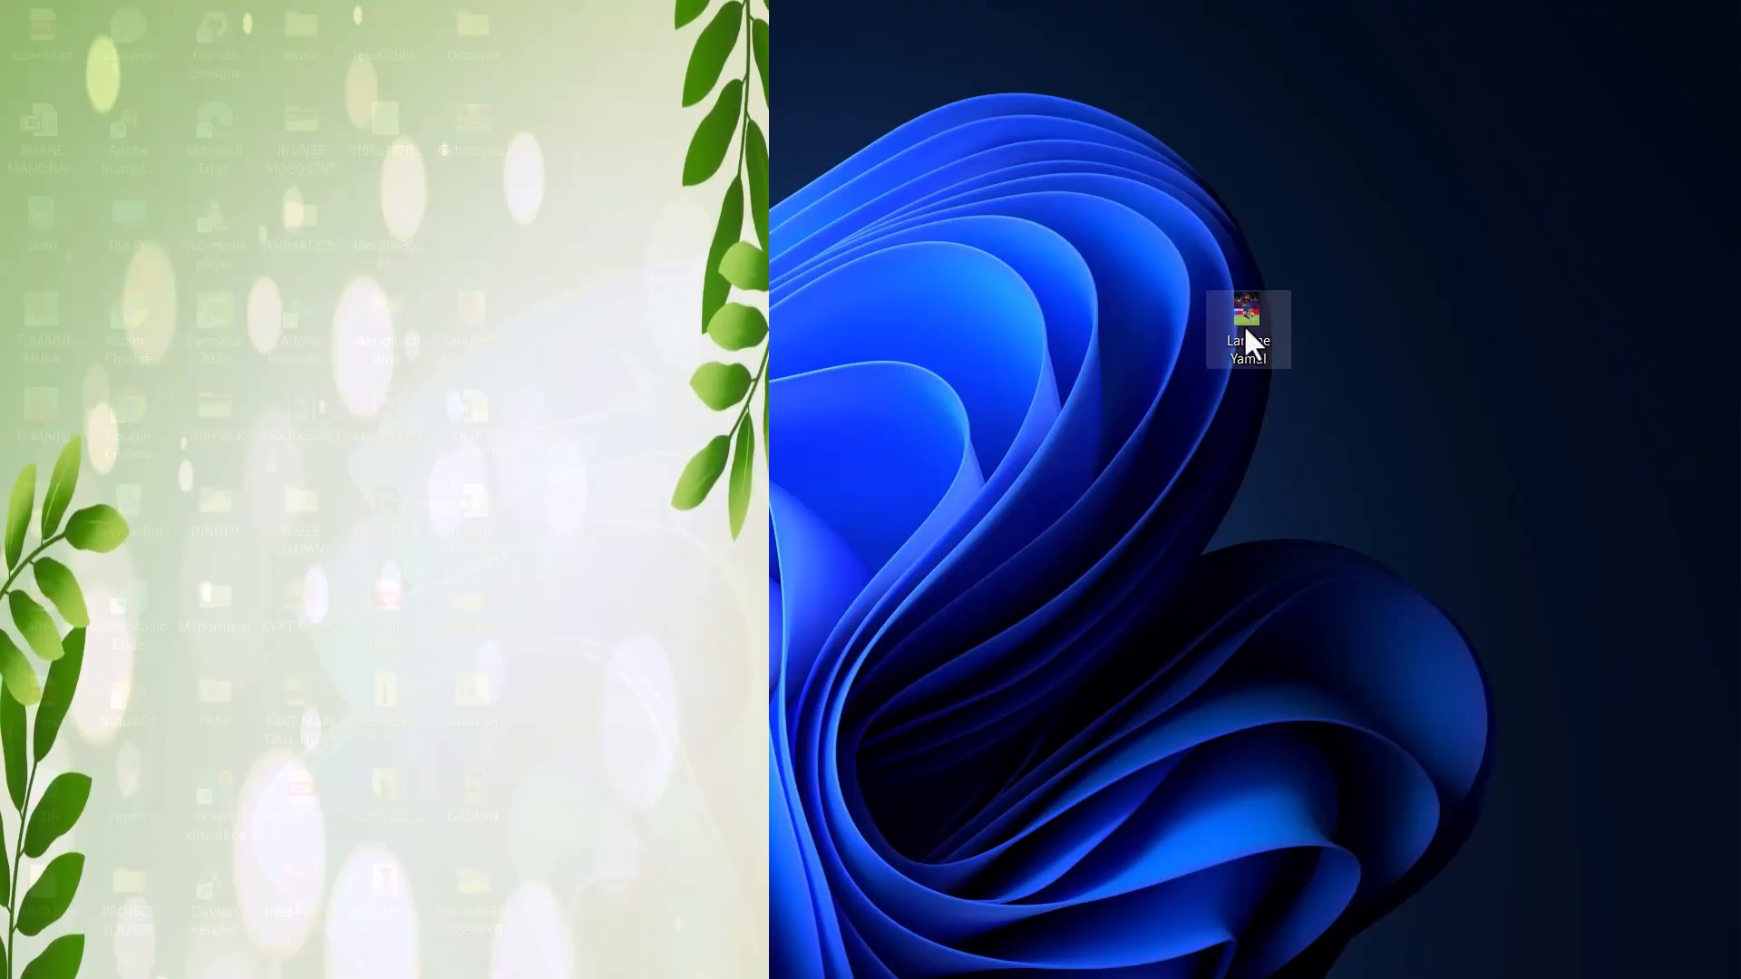
mouse_move(1245, 333)
left_mouse_down()
mouse_move(1101, 964)
mouse_move(1218, 953)
mouse_move(862, 672)
mouse_move(683, 639)
mouse_move(682, 503)
mouse_move(611, 488)
mouse_move(649, 508)
left_mouse_up()
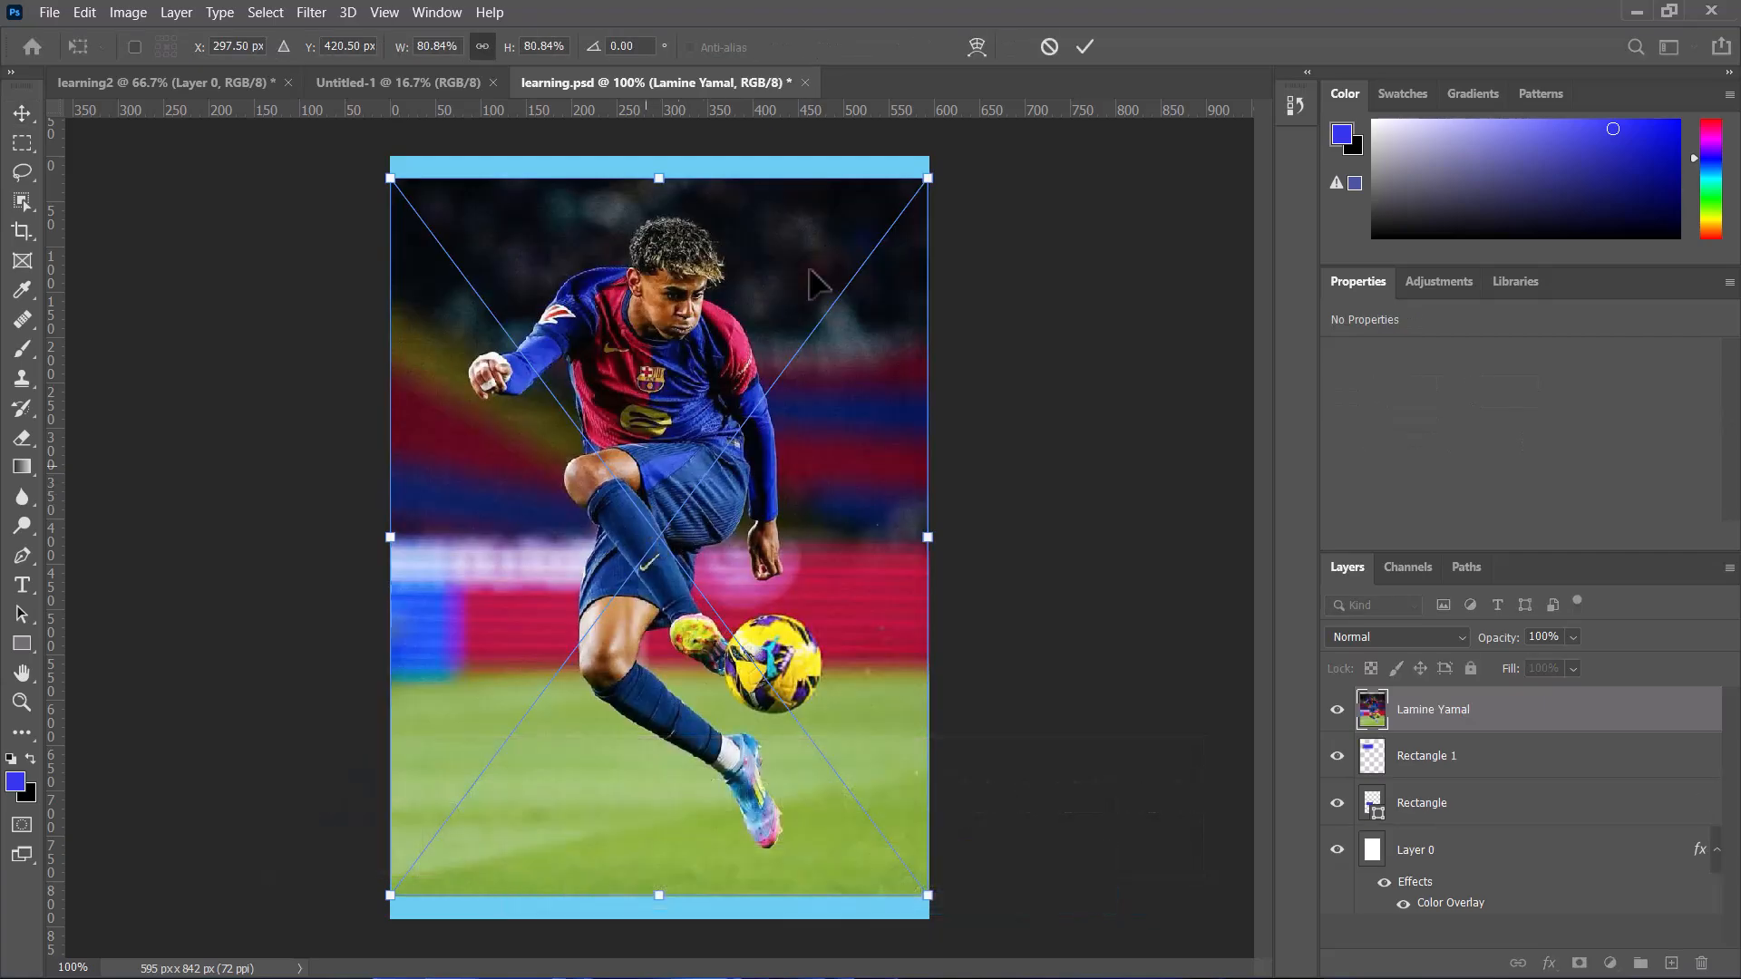
left_click(1086, 42)
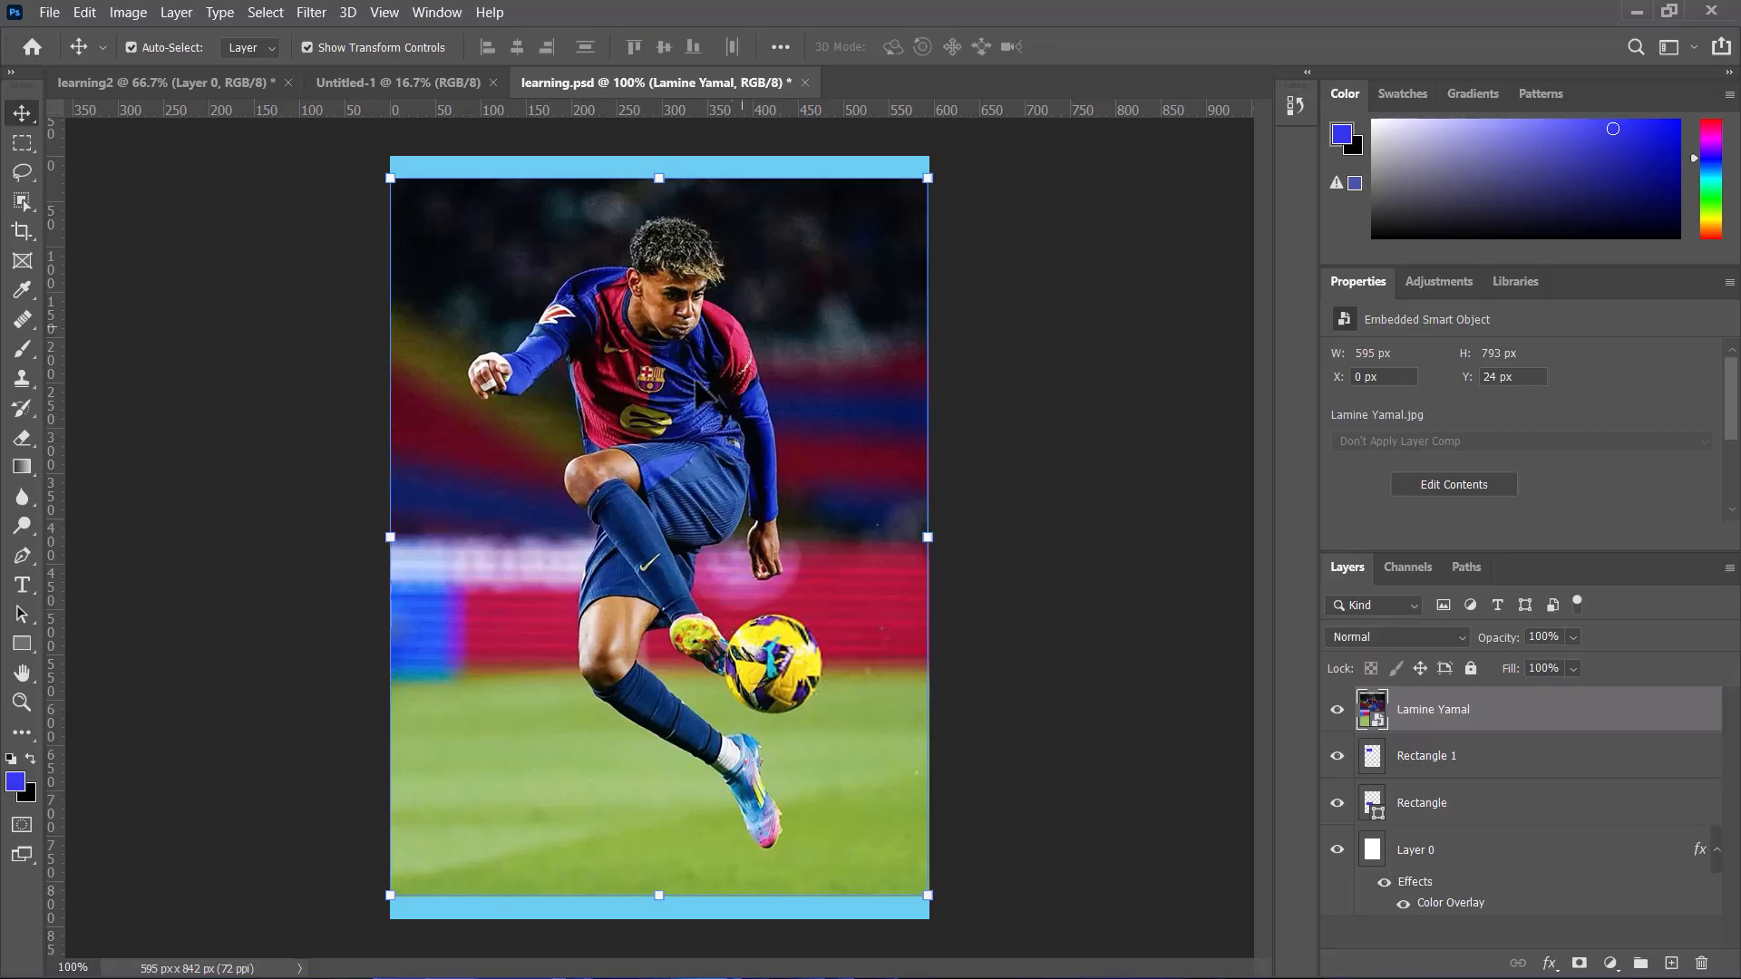
left_click(1500, 763)
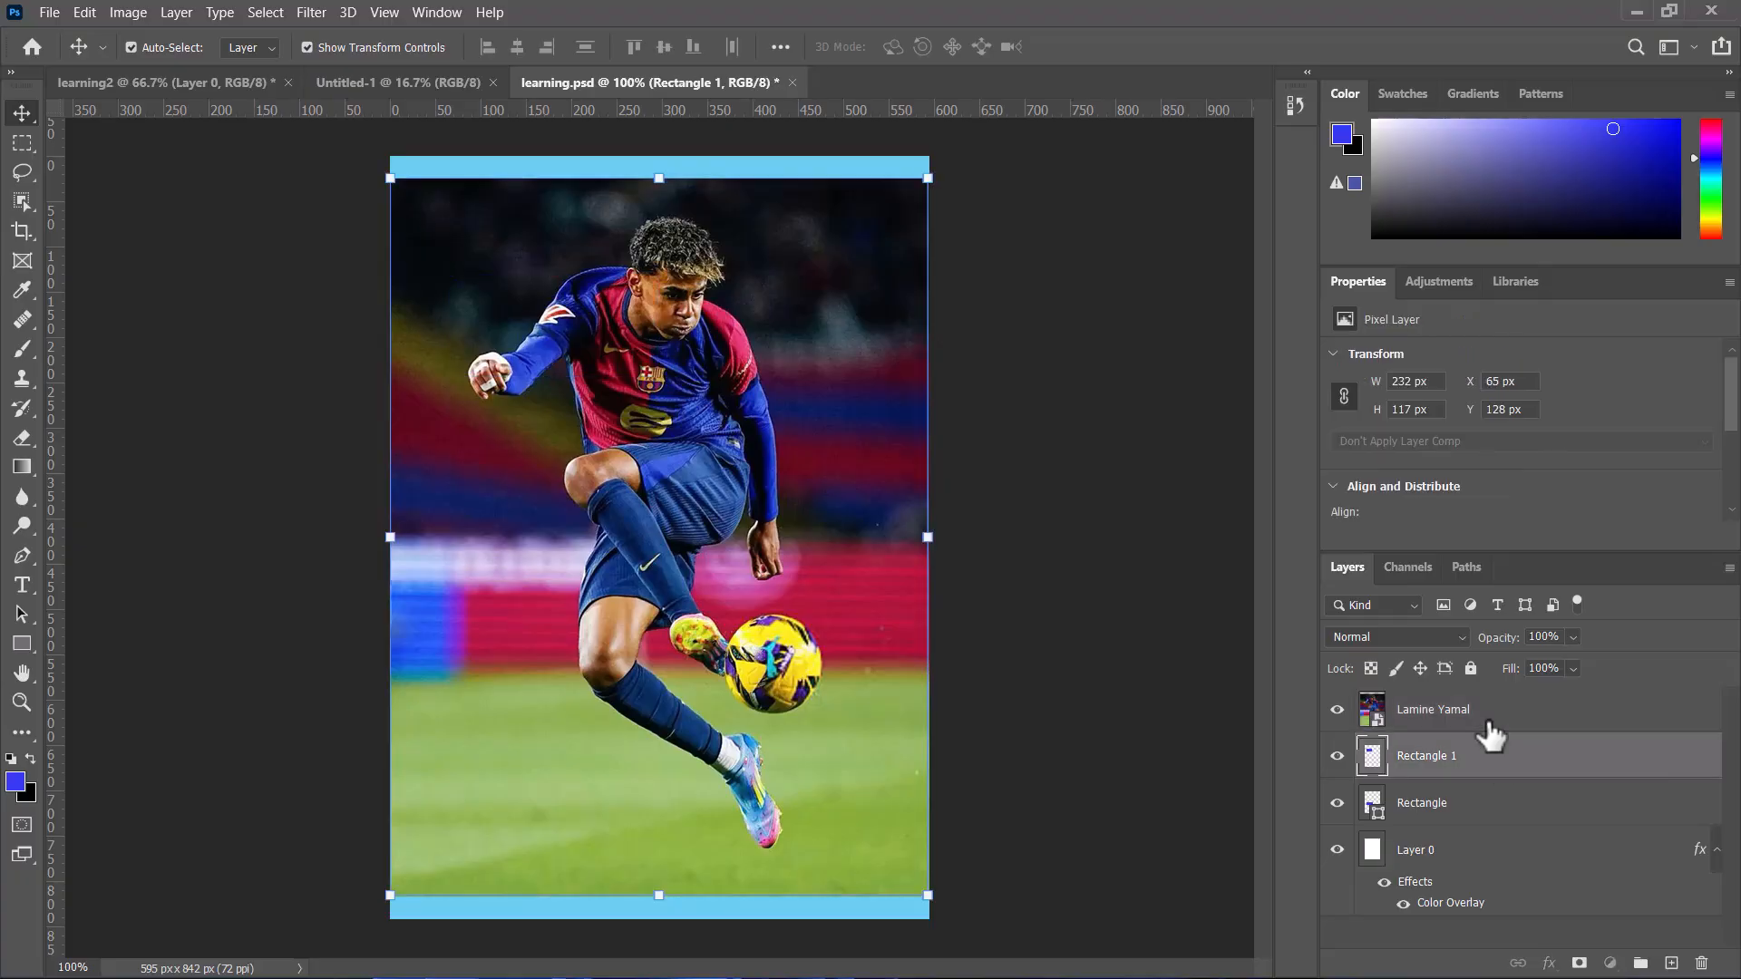
left_click(1488, 726)
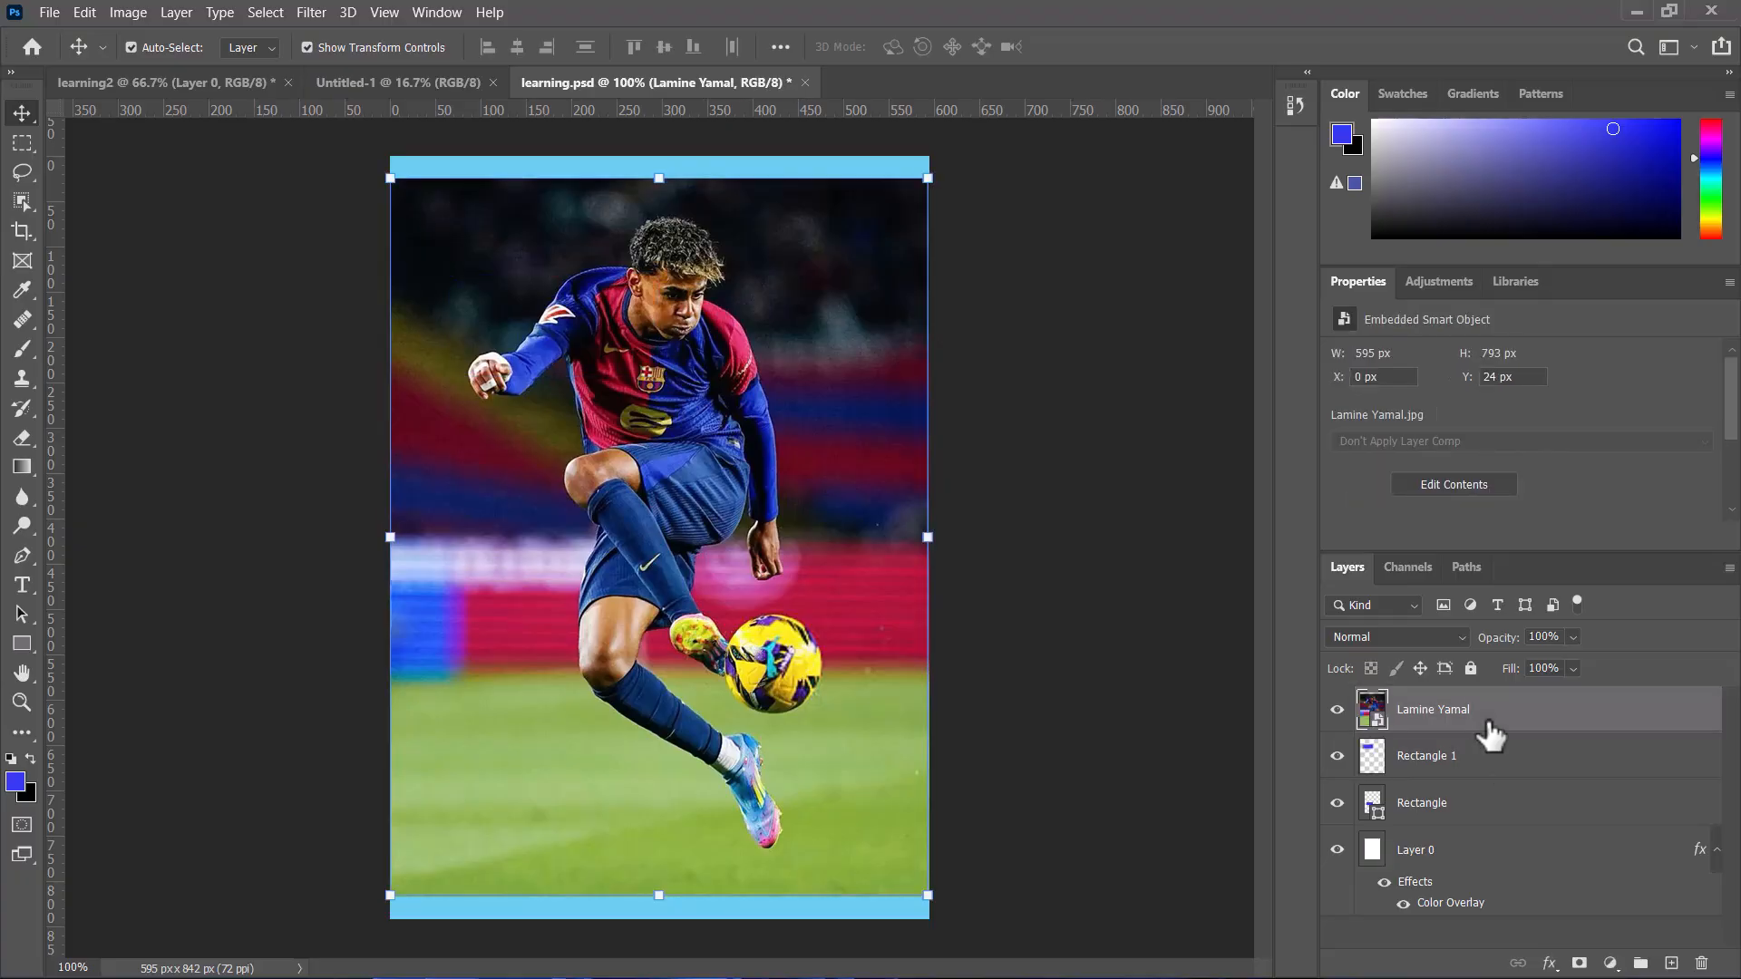
right_click(1490, 737)
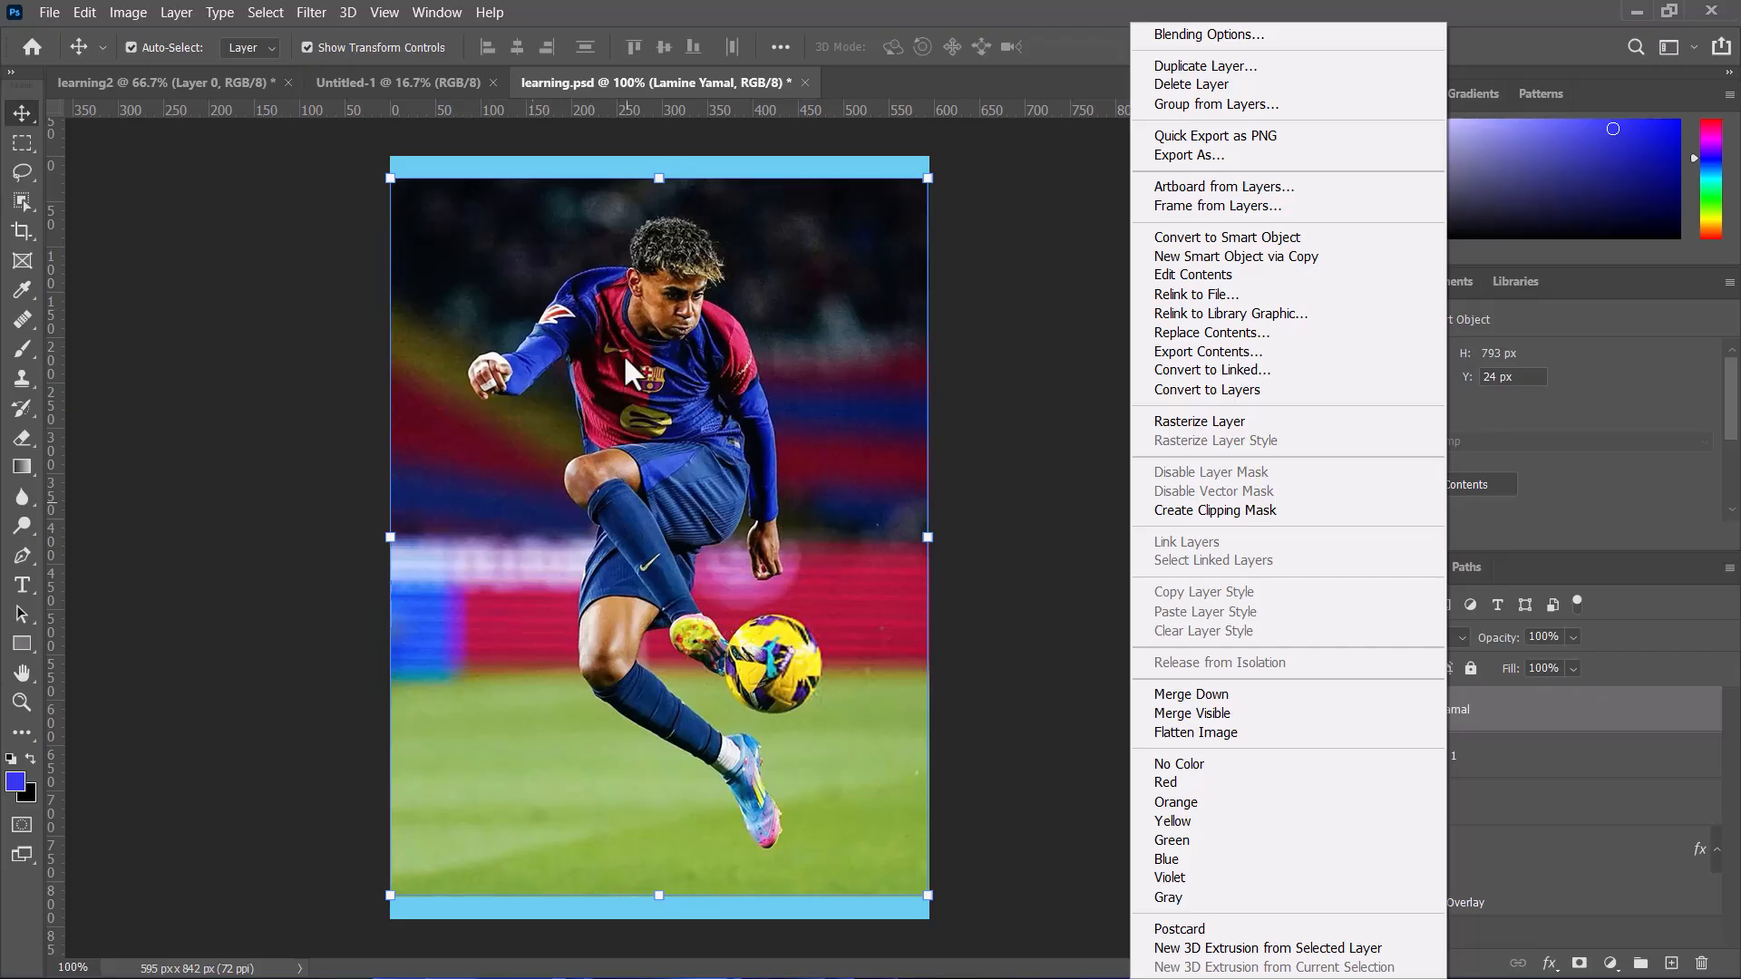
left_click(611, 503)
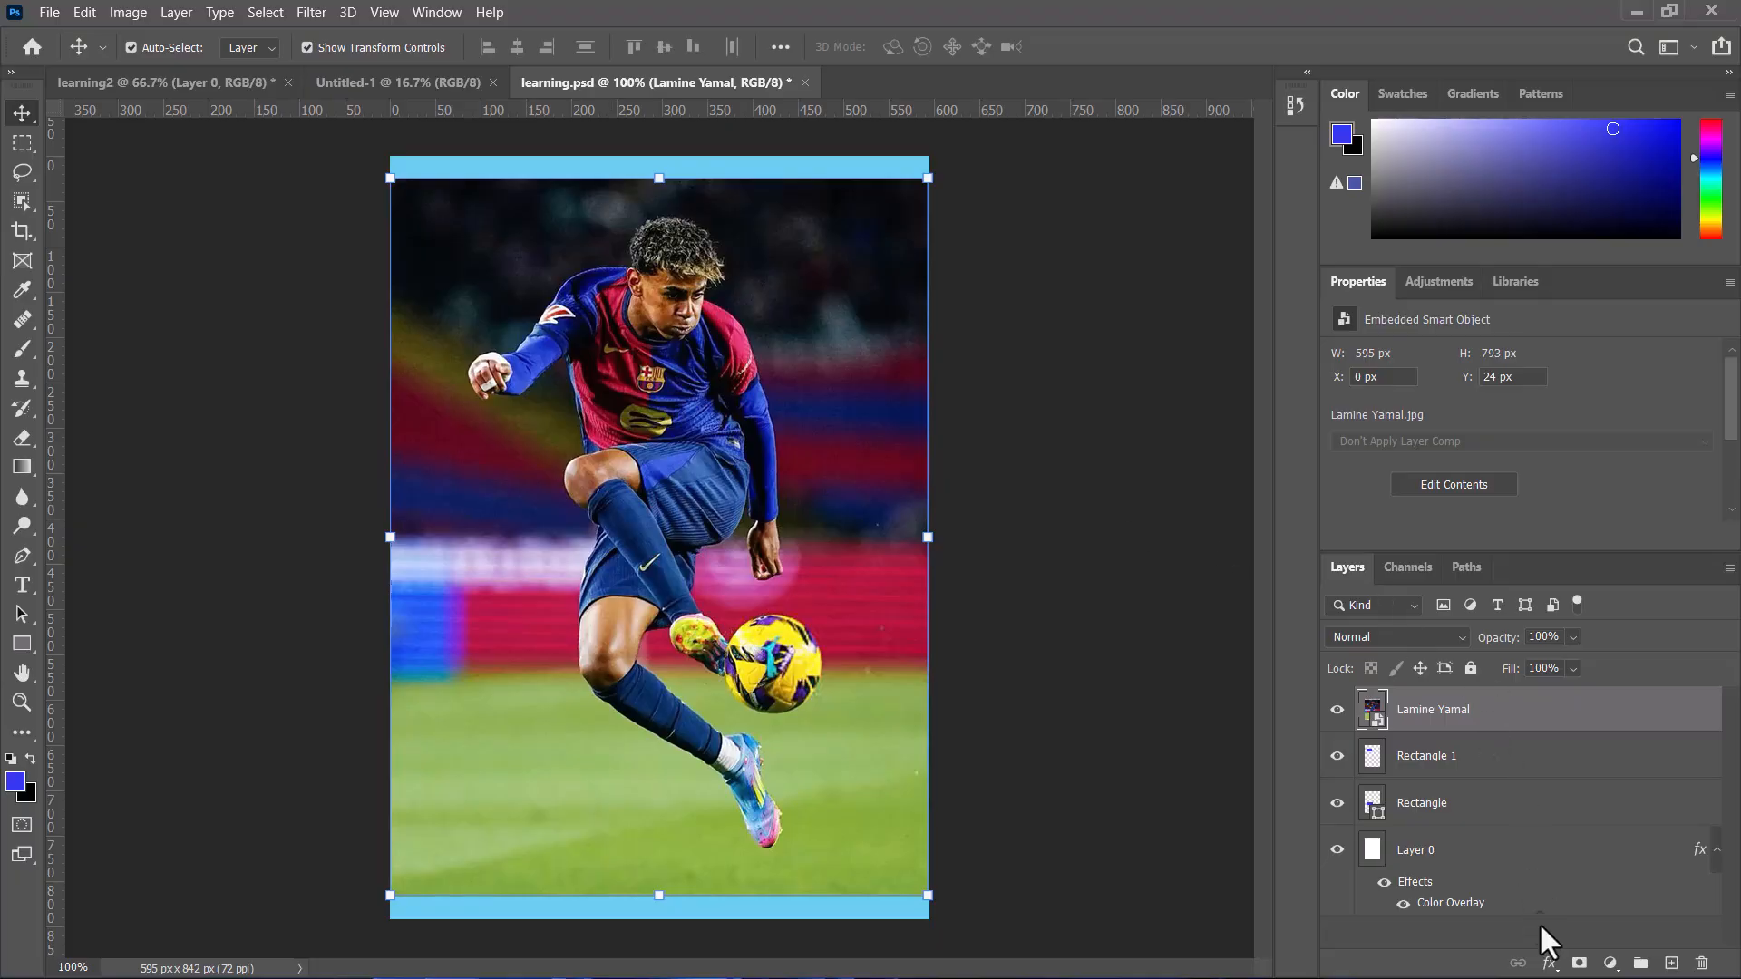
Step: Add a 27 px outside white Stroke layer style to the Lamine Yamal layer
left_click(1549, 964)
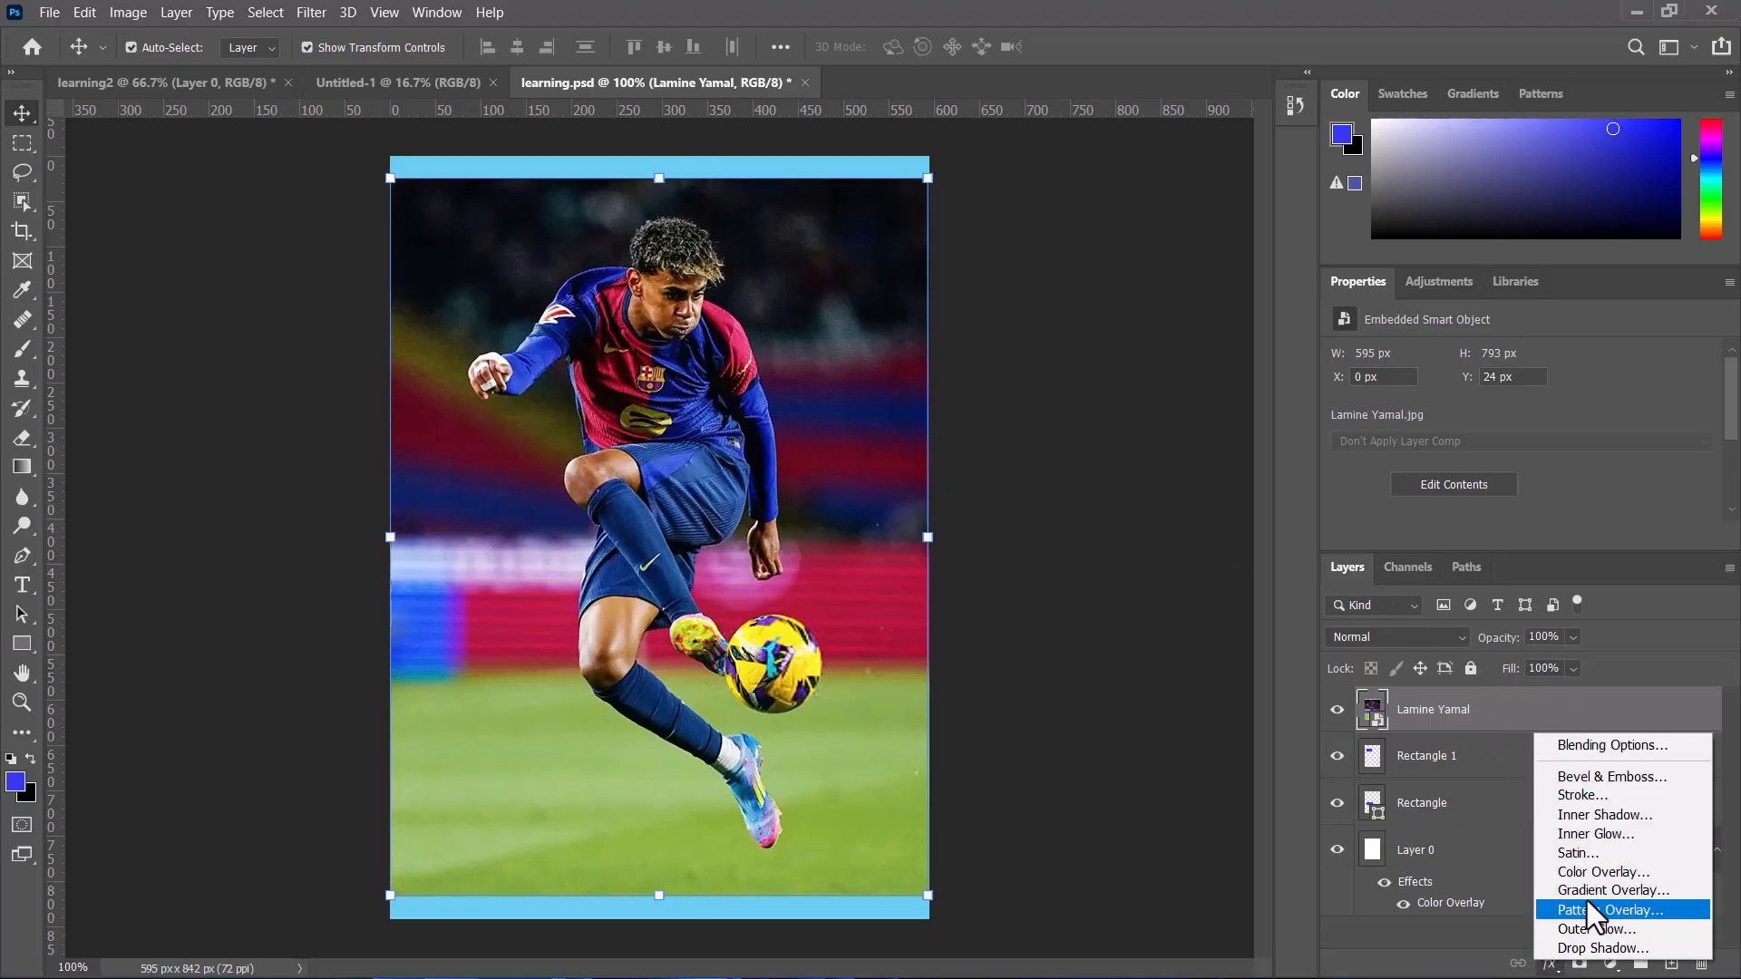
left_click(1582, 798)
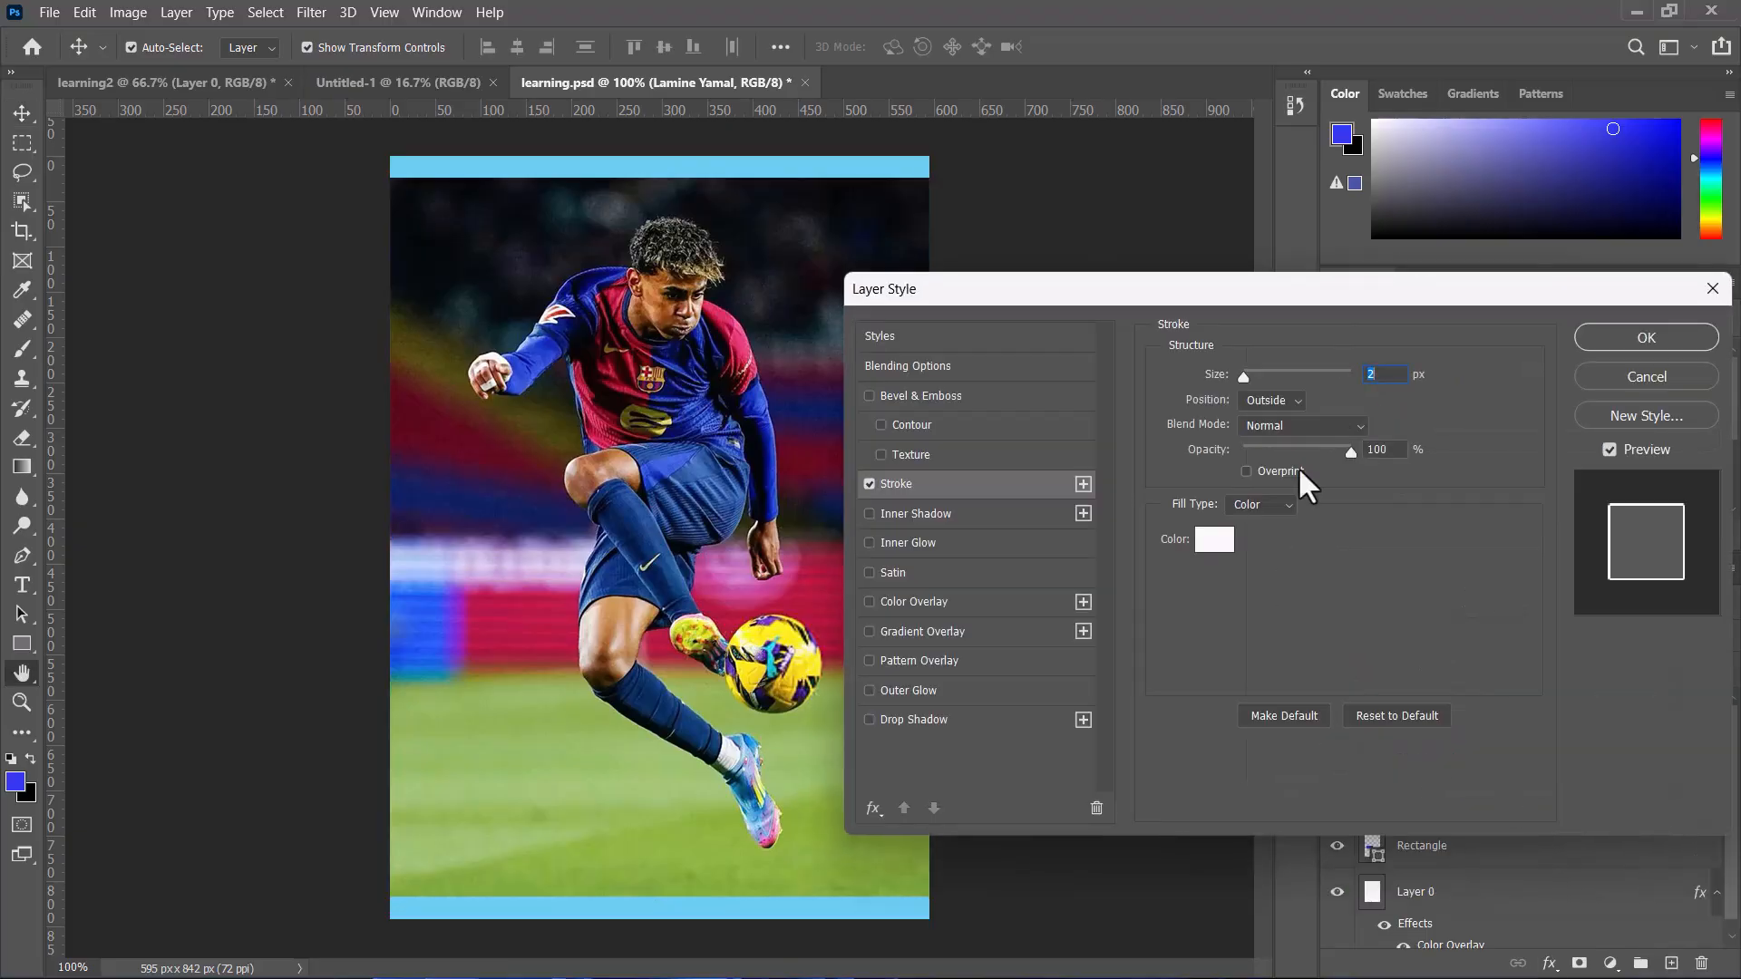
left_click(1258, 371)
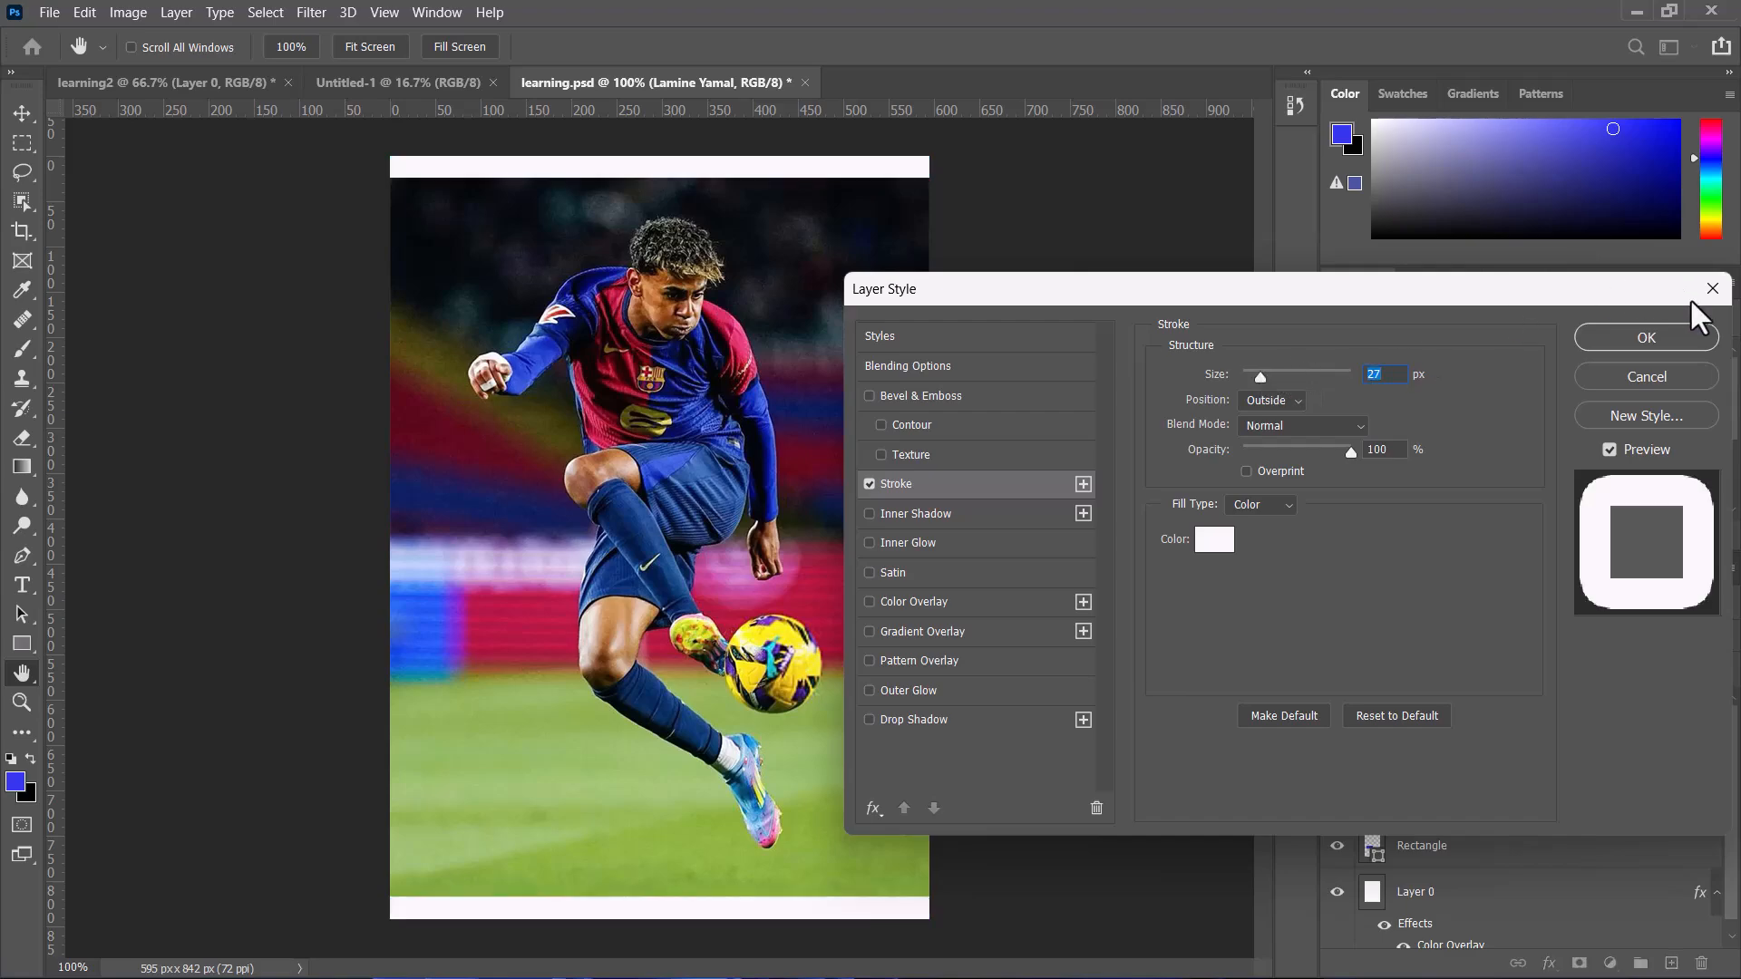
left_click(1623, 336)
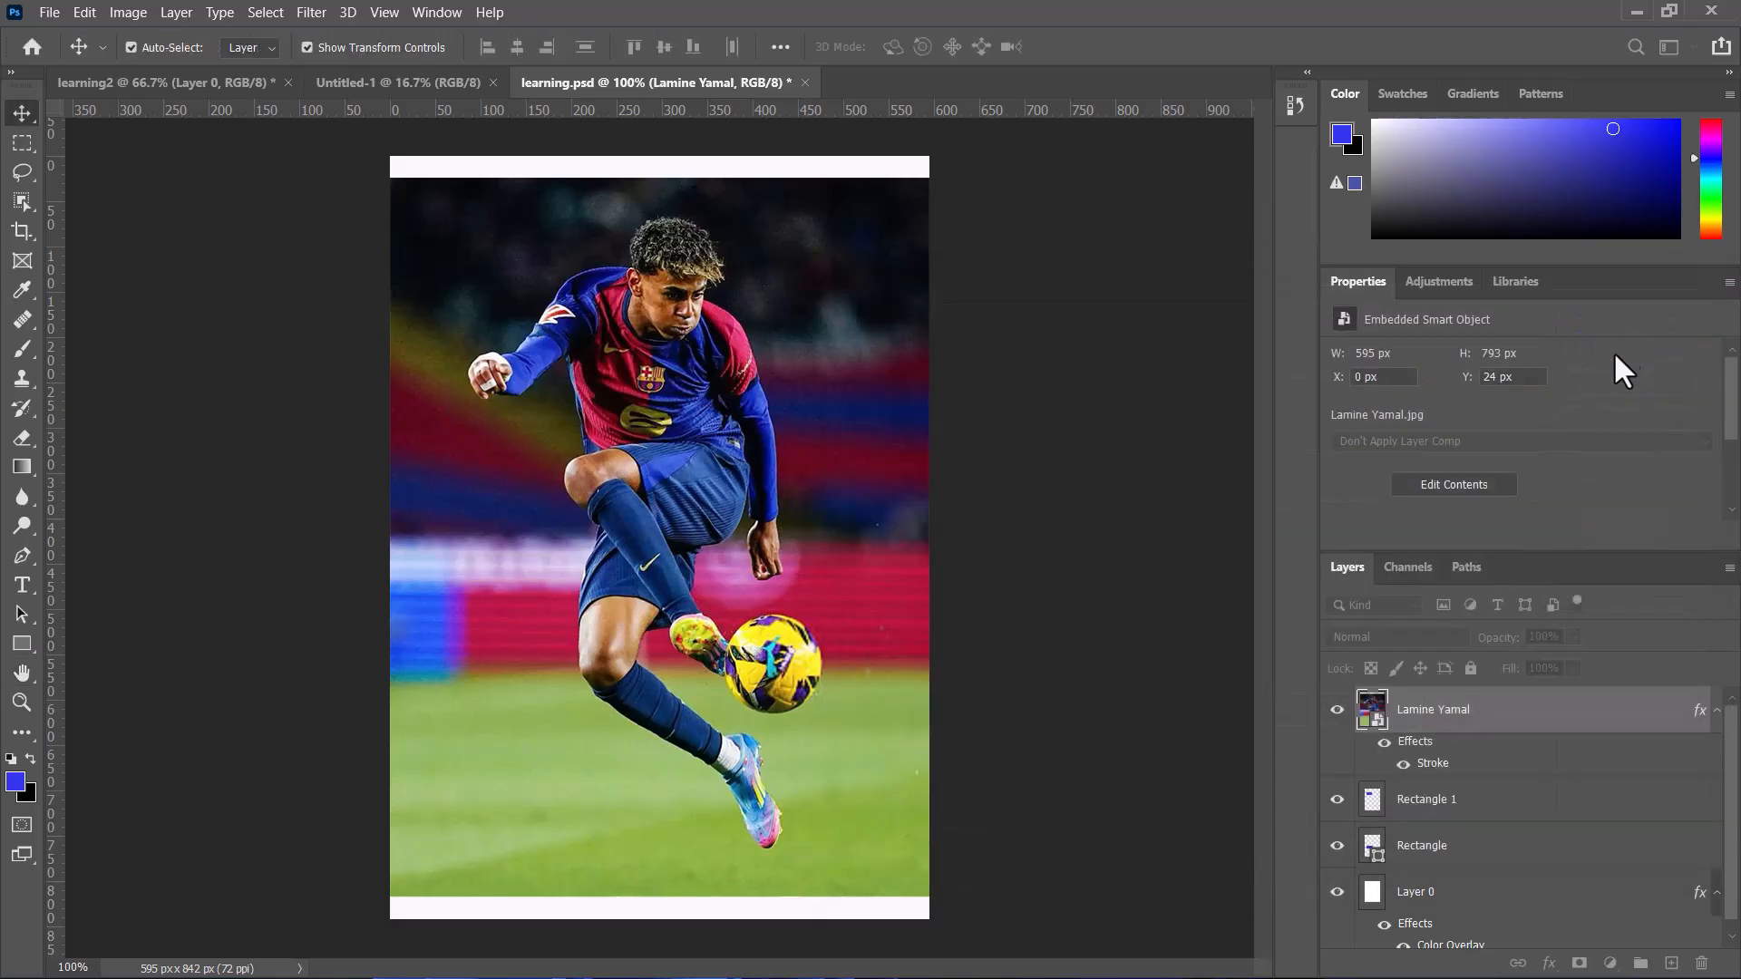
Step: Undo the Stroke layer style on the Lamine Yamal layer
right_click(1503, 728)
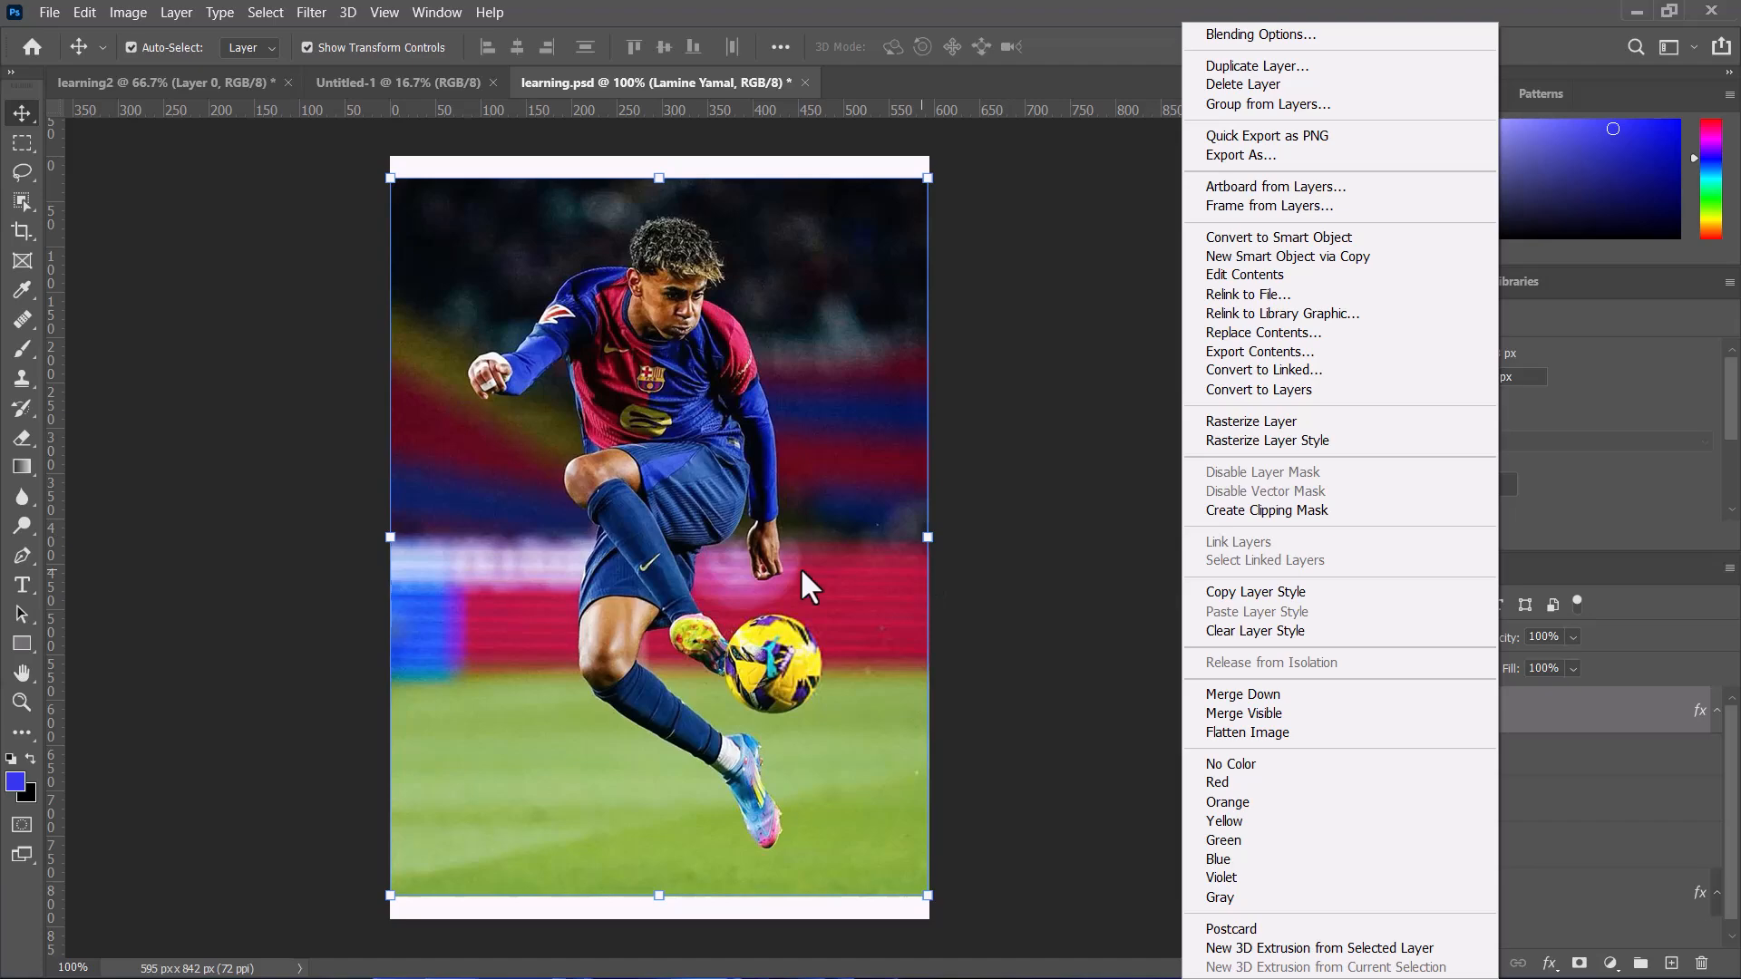
left_click(766, 576)
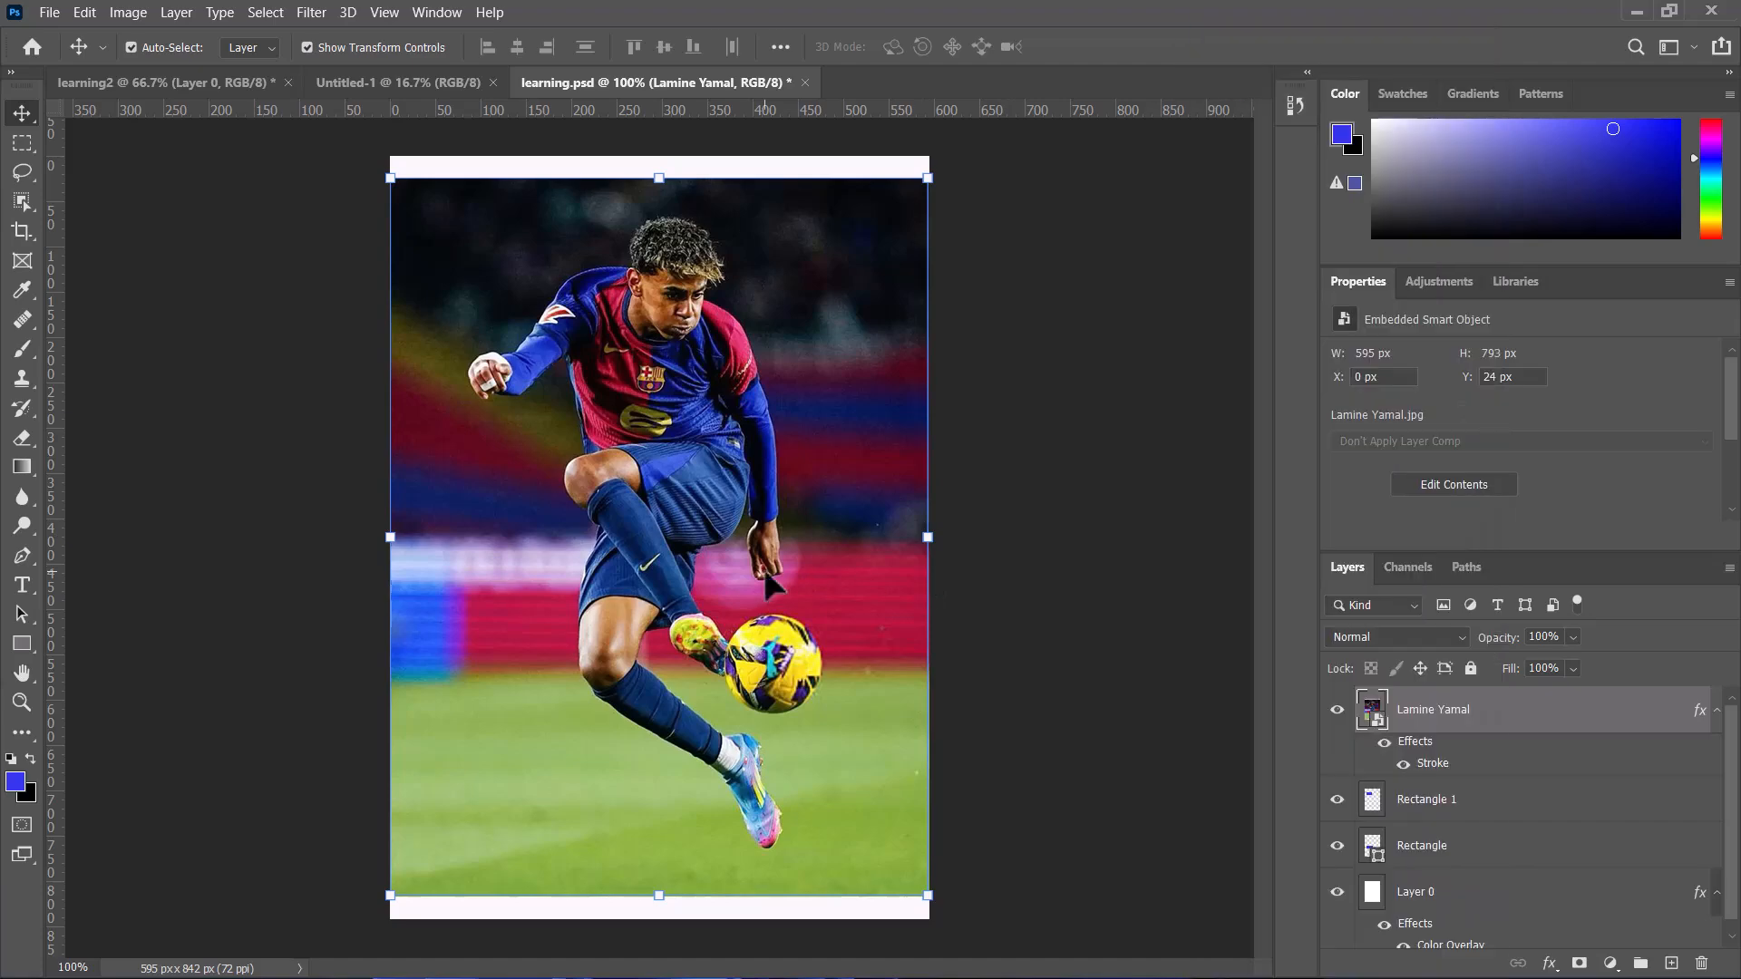
key("ctrl")
key("ctrl+z")
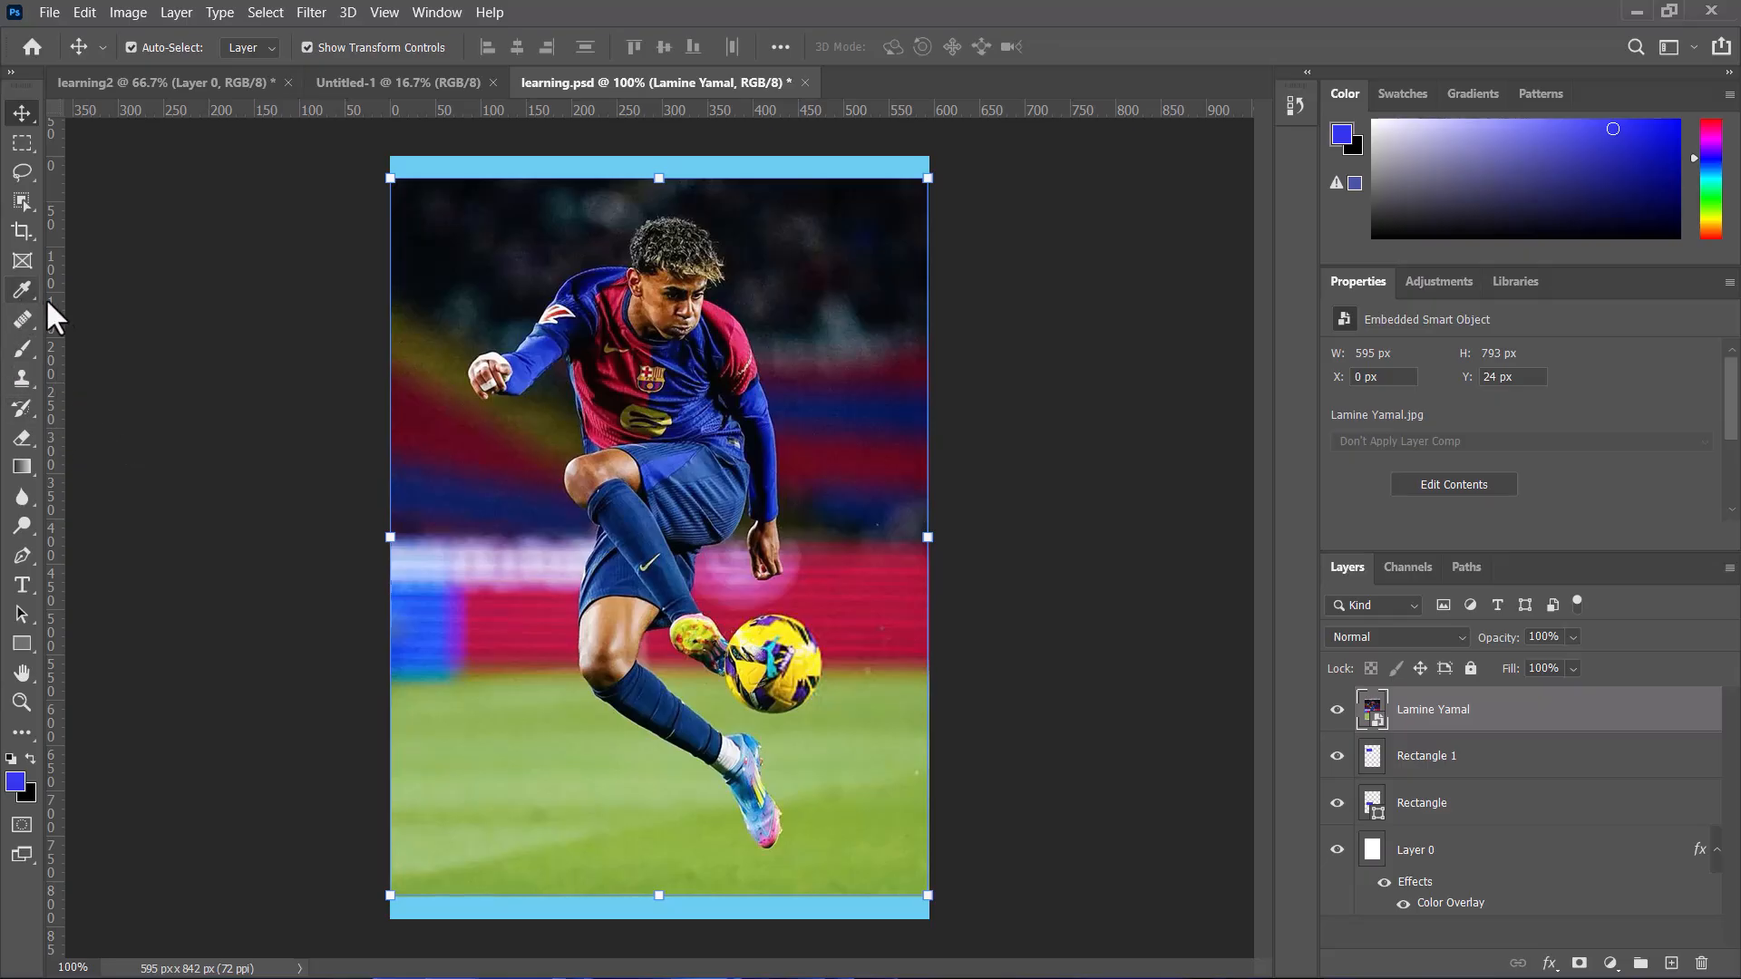
Step: With the Eraser tool, rasterize the Lamine Yamal smart object layer
left_click(20, 435)
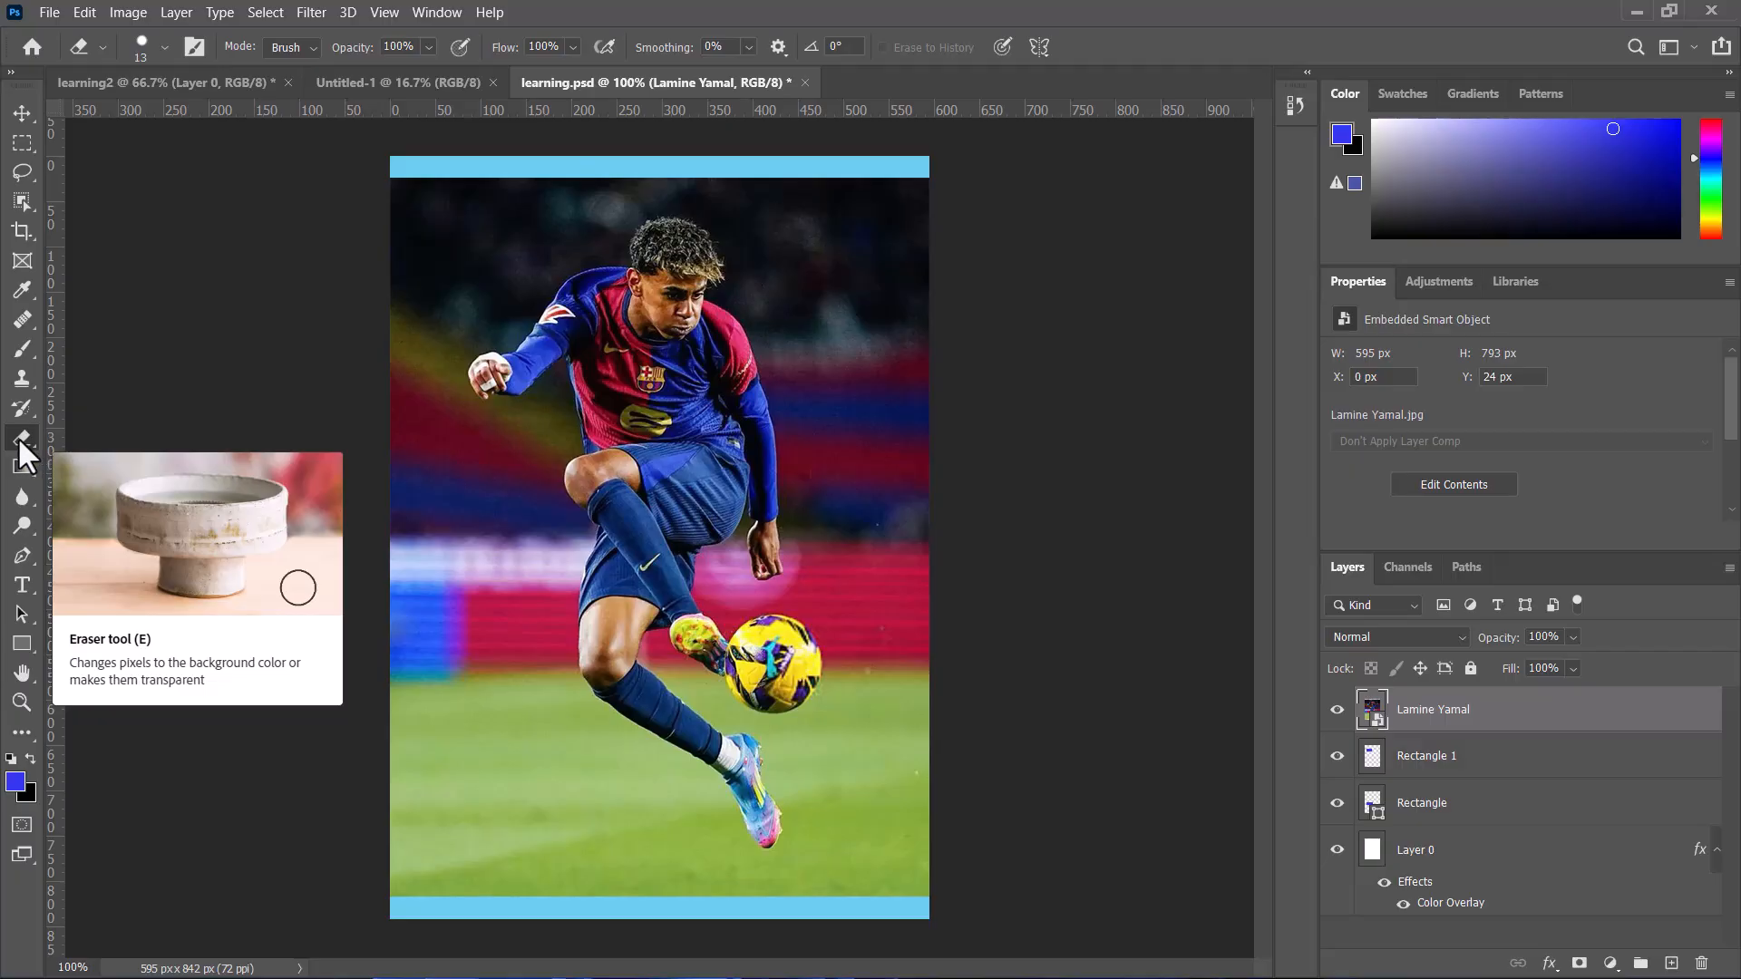
left_click(494, 568)
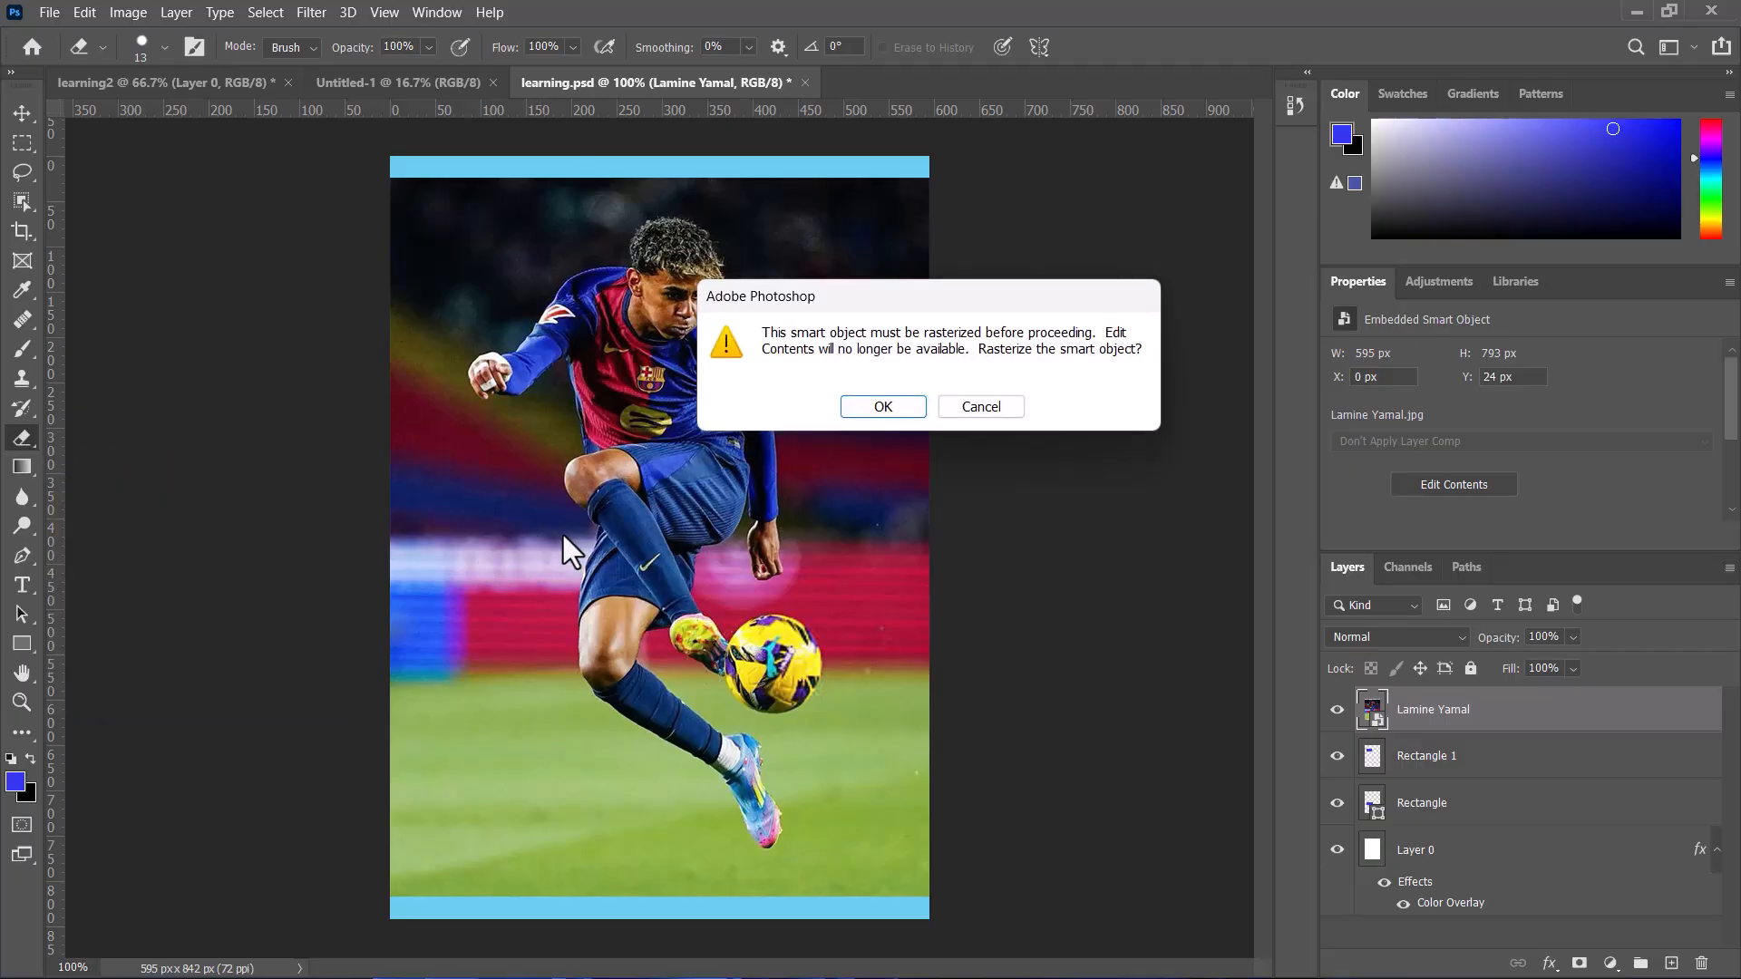
left_click(891, 412)
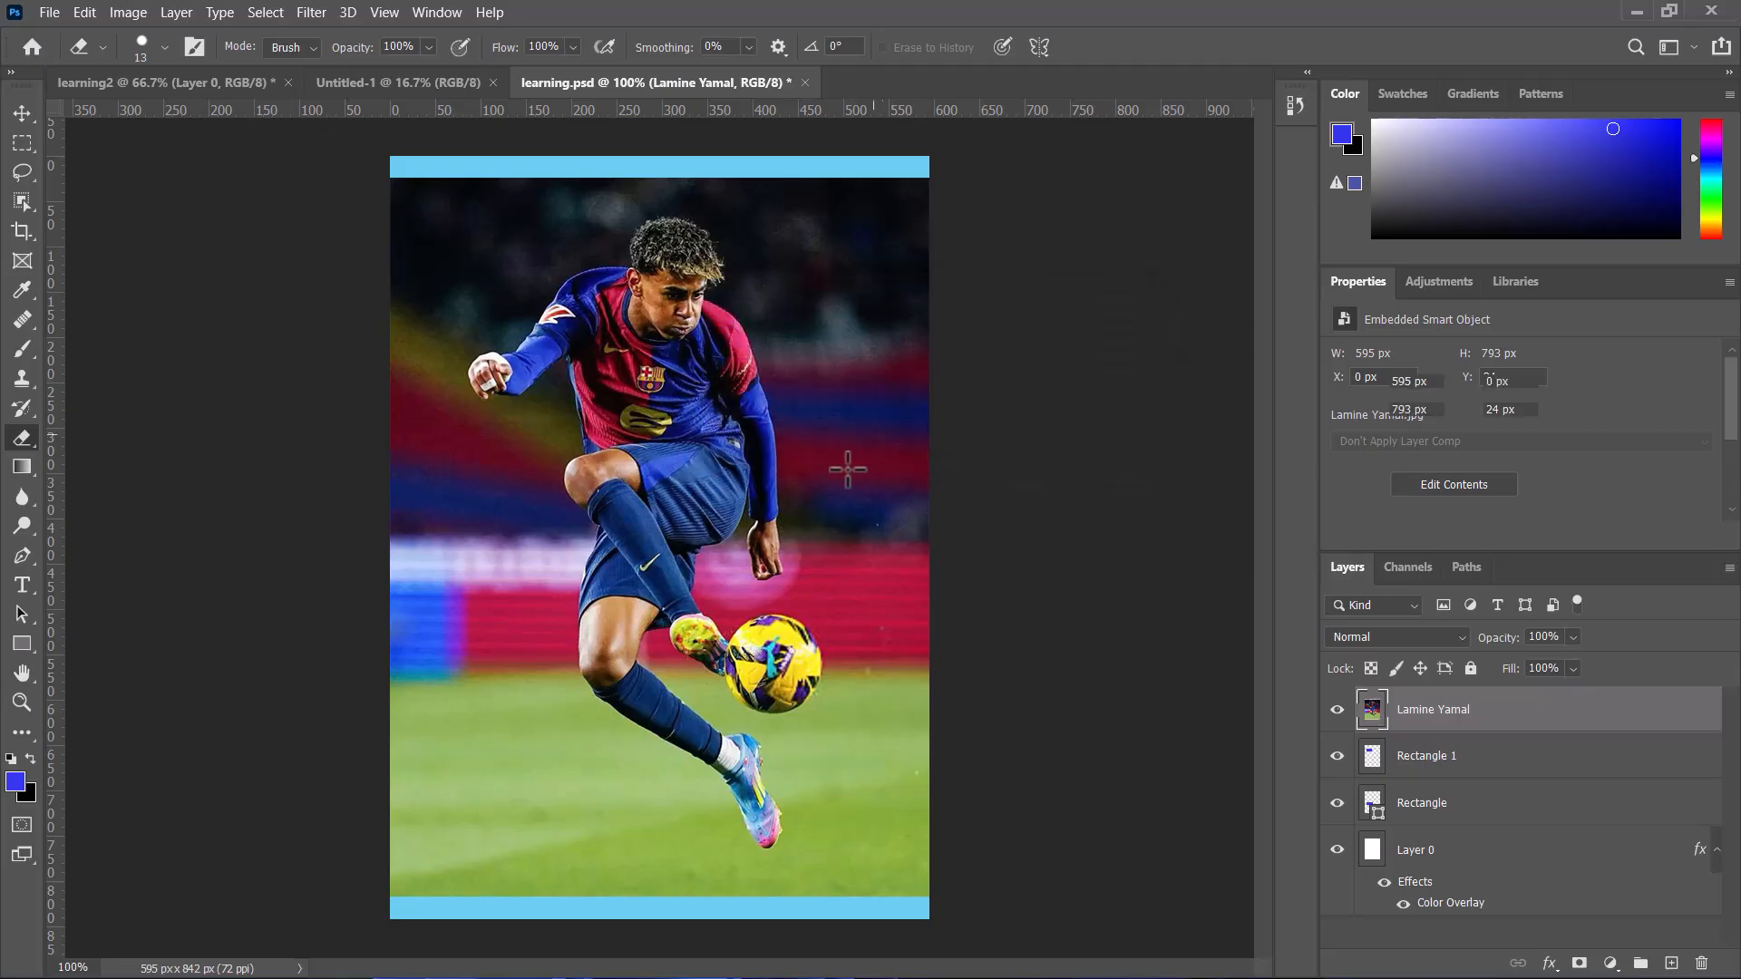
right_click(1429, 707)
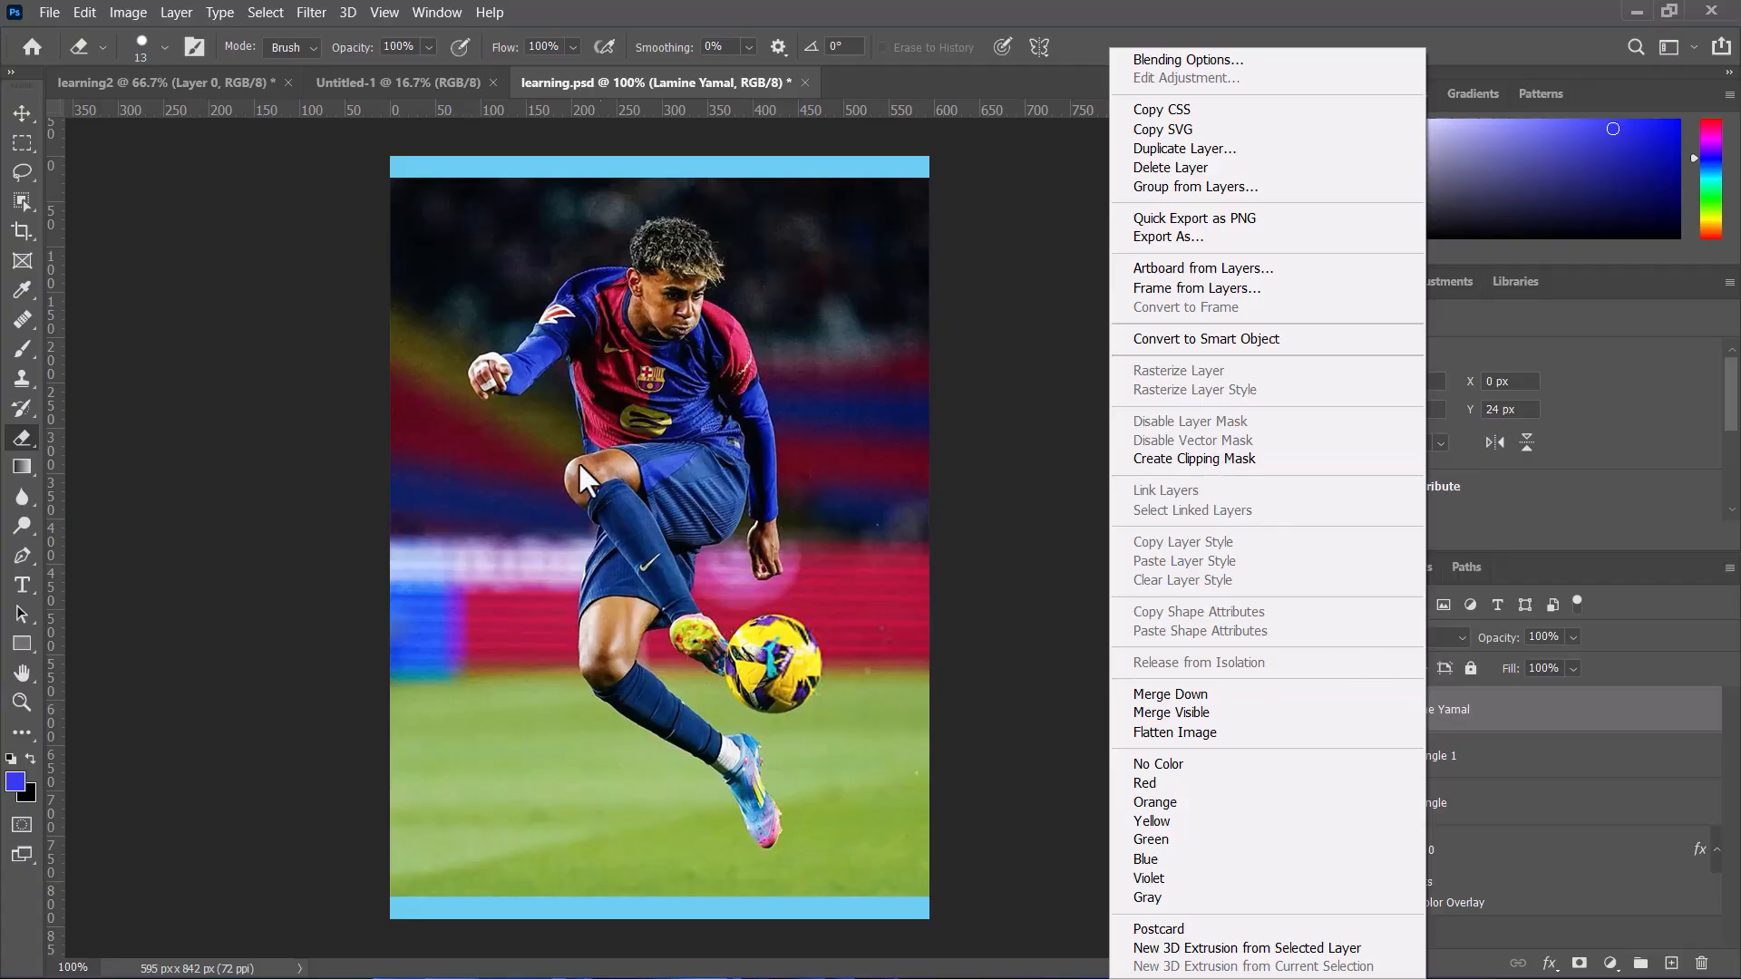
left_click(501, 605)
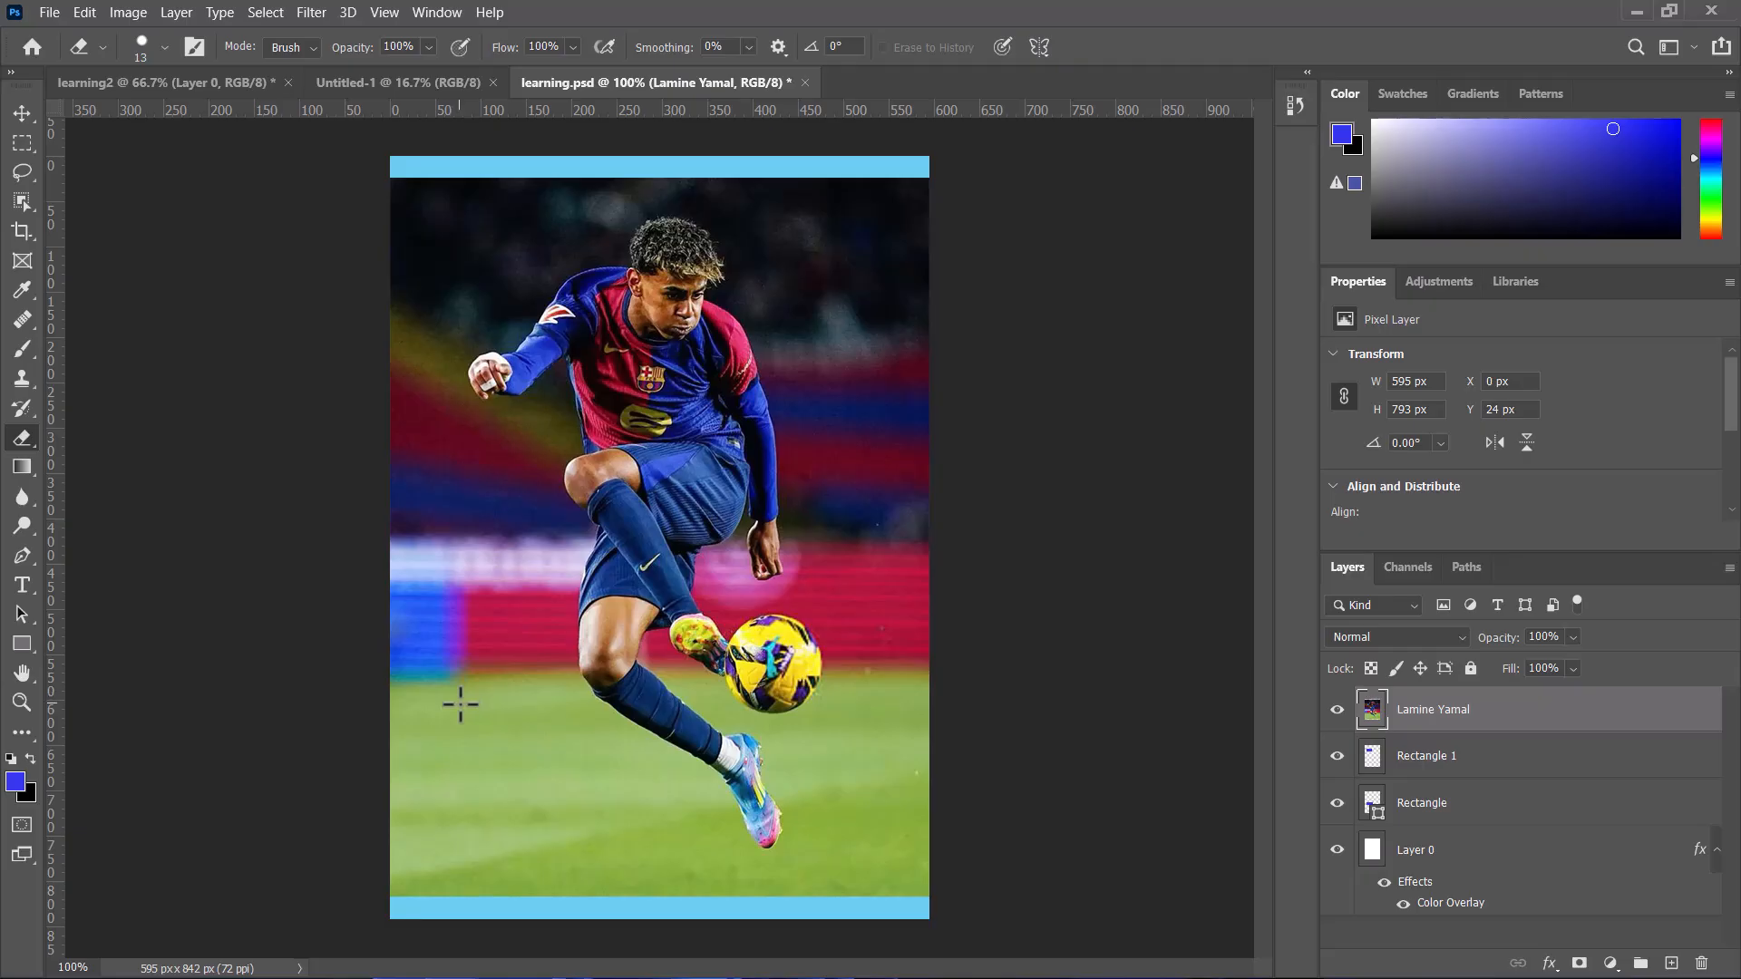
Step: Erase two strokes on the grass of the image, then undo both strokes
mouse_move(460, 705)
left_mouse_down()
mouse_move(455, 742)
mouse_move(504, 719)
left_mouse_up()
left_click_drag(480, 607, 480, 642)
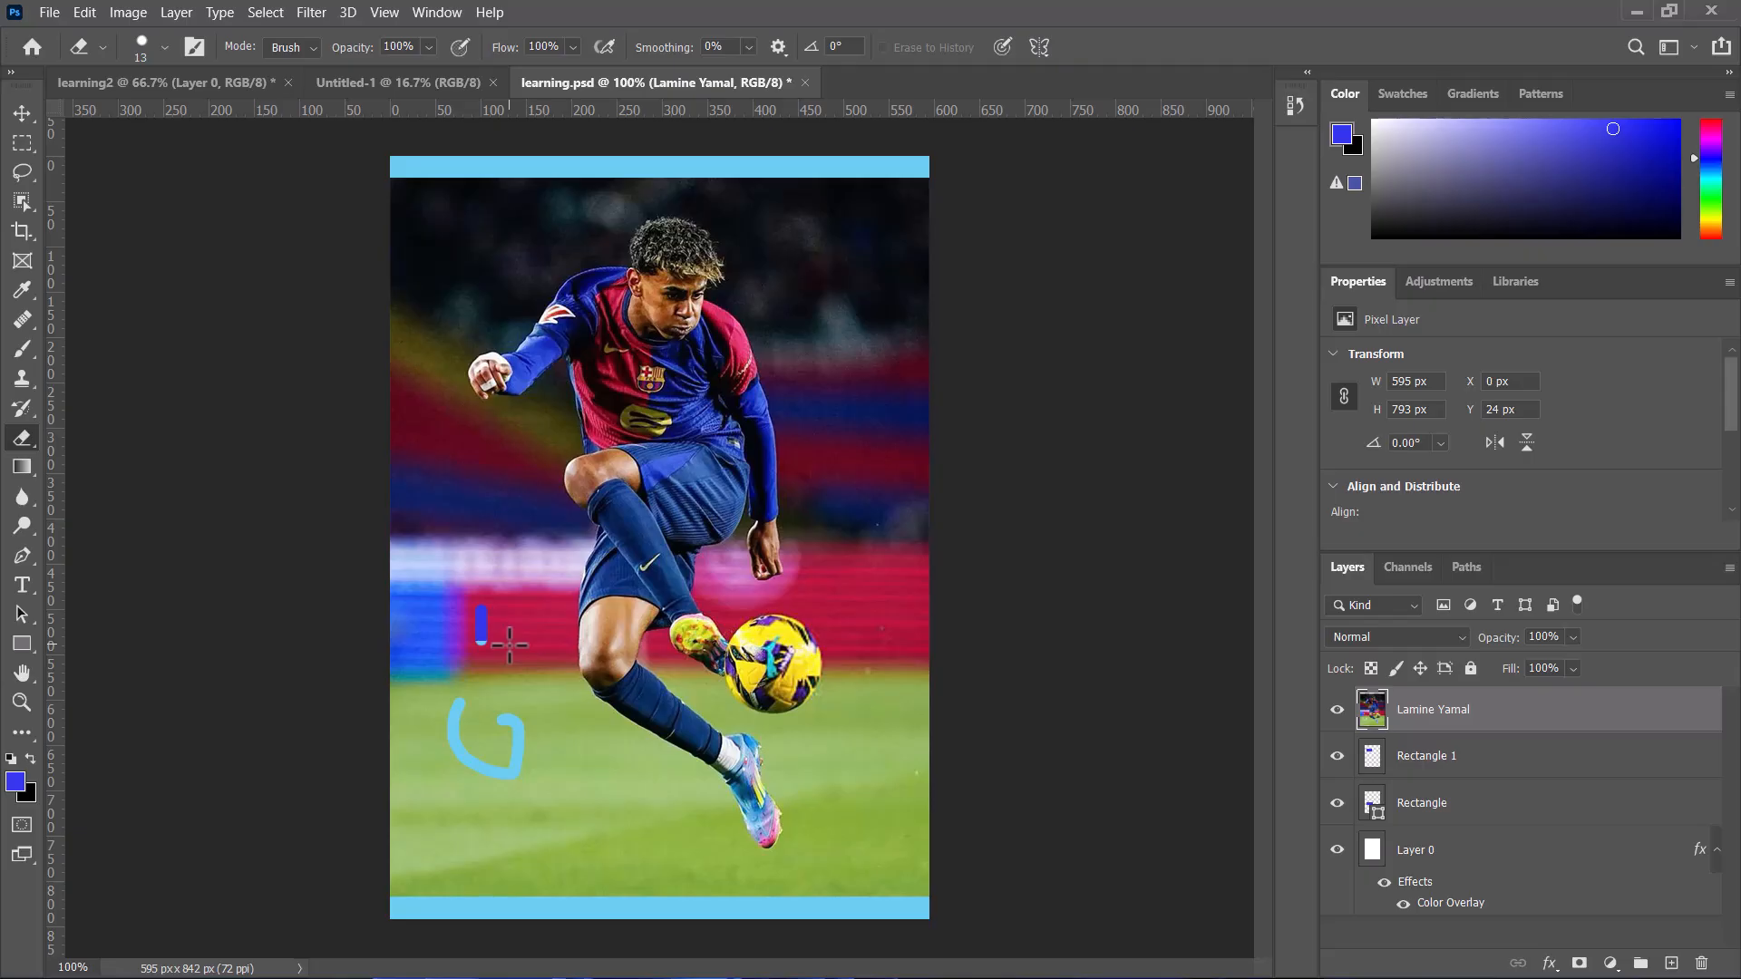
key("ctrl+z")
key("ctrl+z")
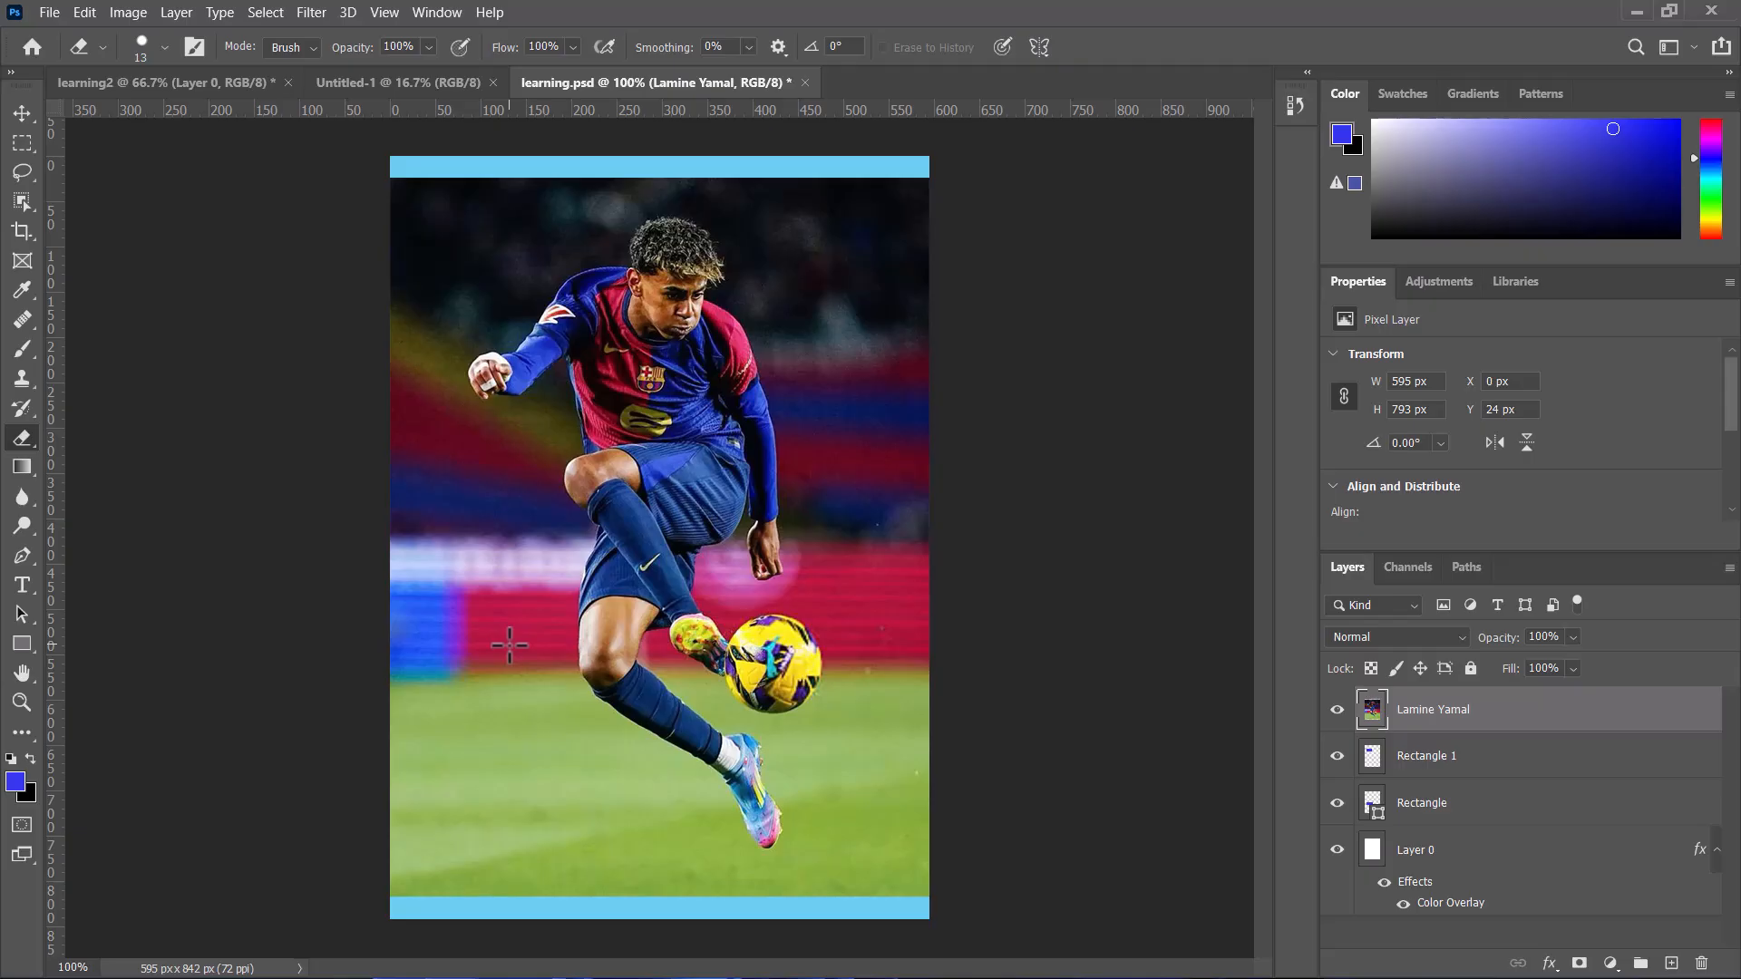
Step: Select the Lamine Yamal layer and hide it
right_click(1455, 723)
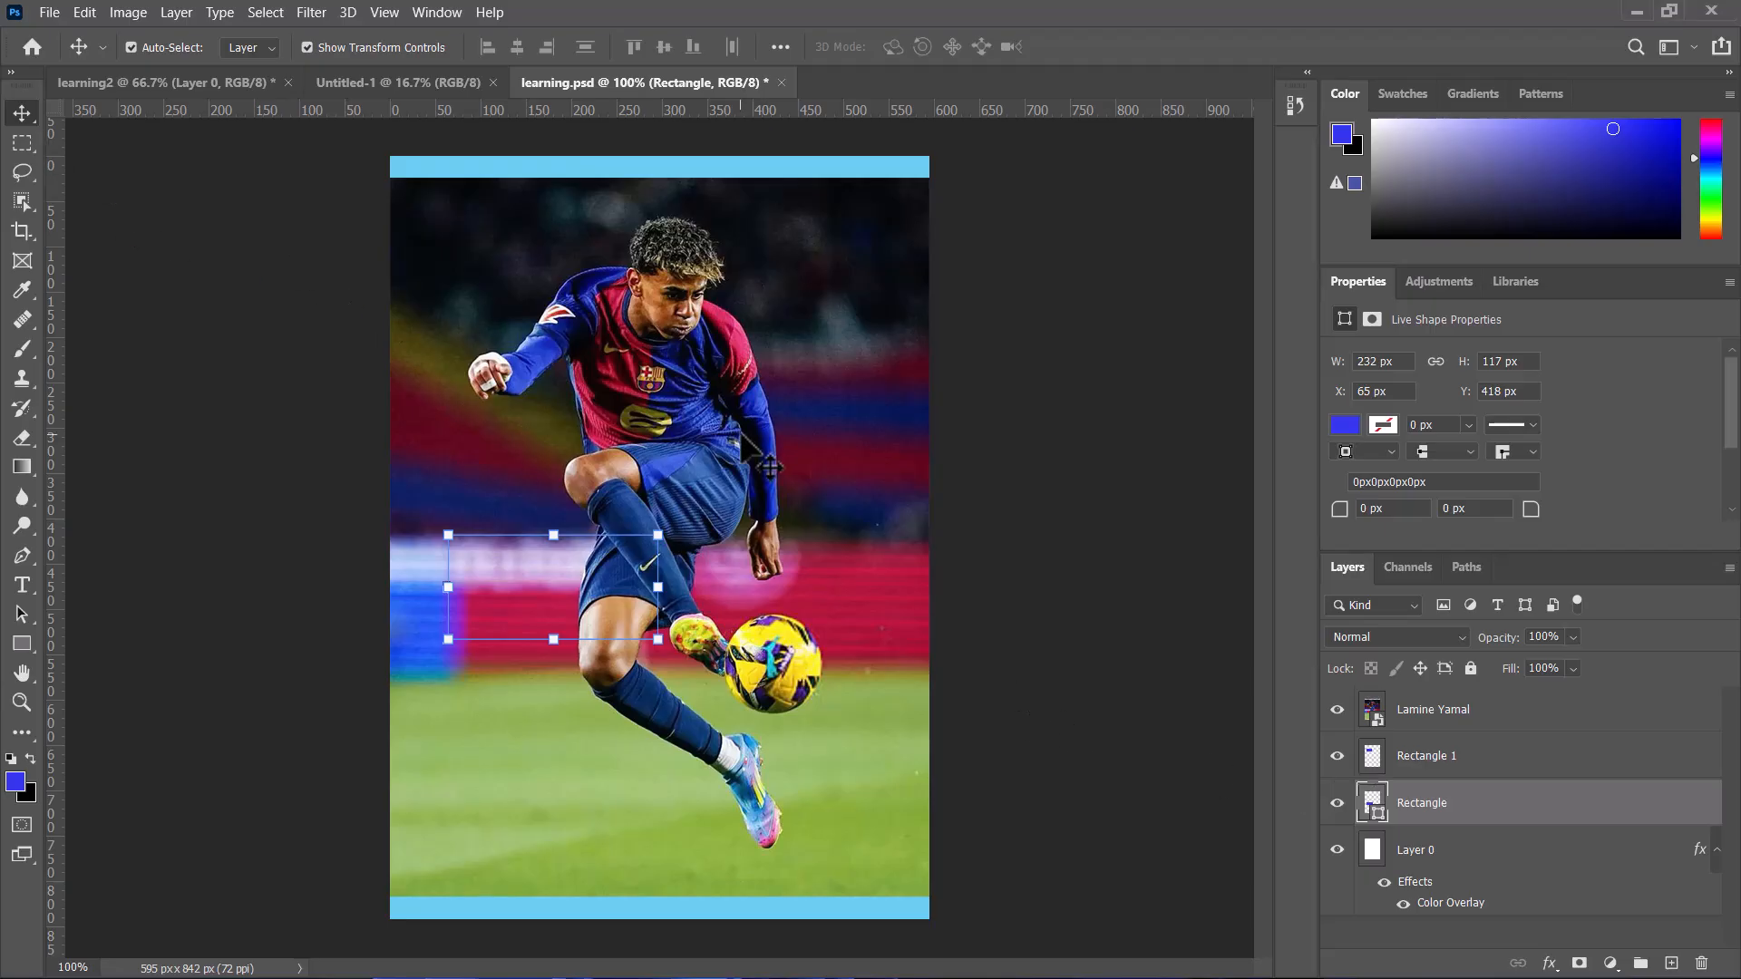
left_click(1428, 711)
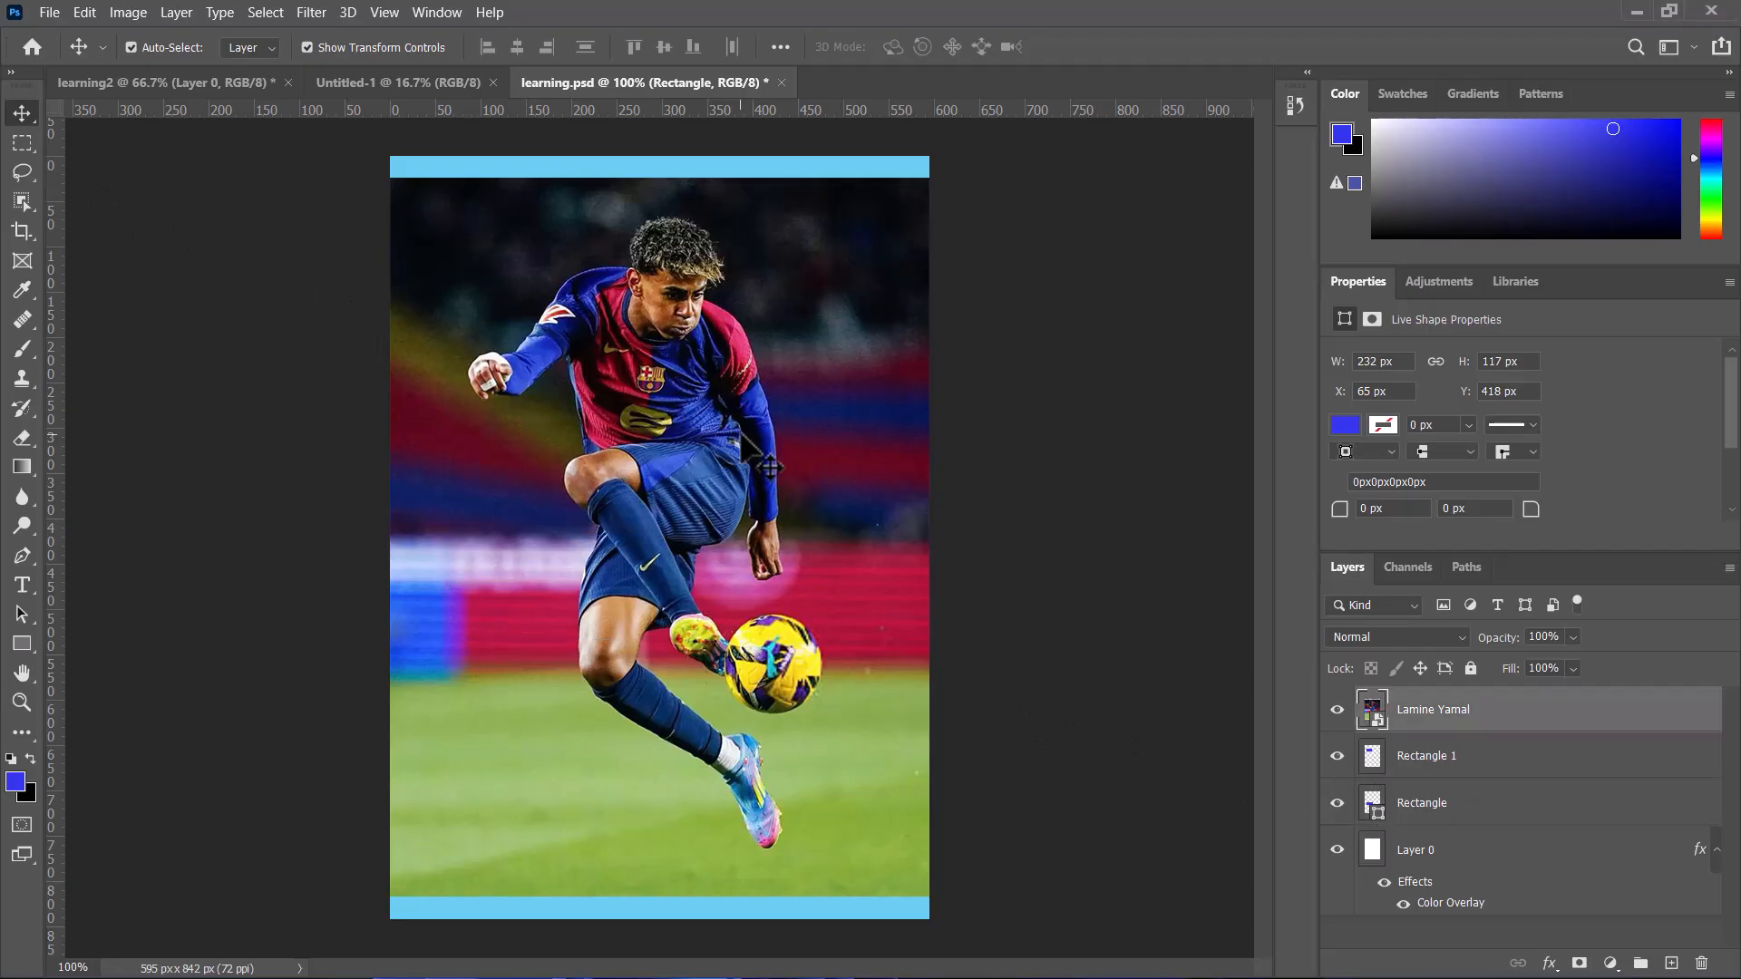
left_click(1337, 714)
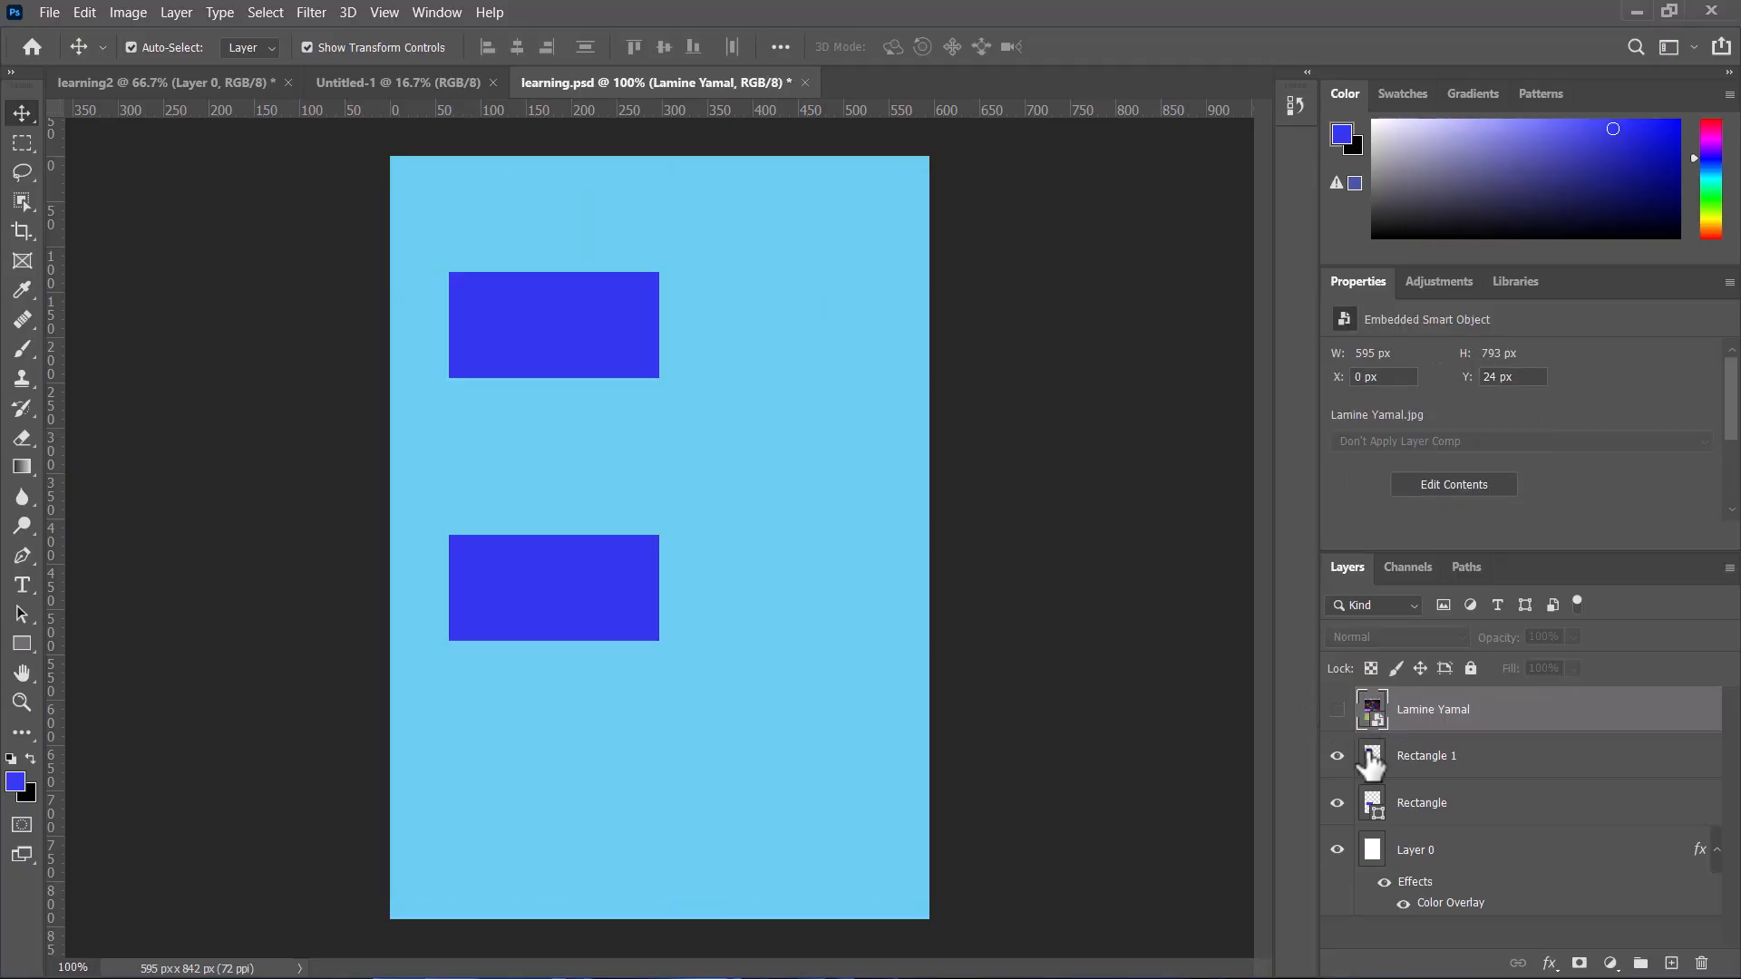
Step: Rasterize the lower Rectangle shape layer
left_click(1458, 809)
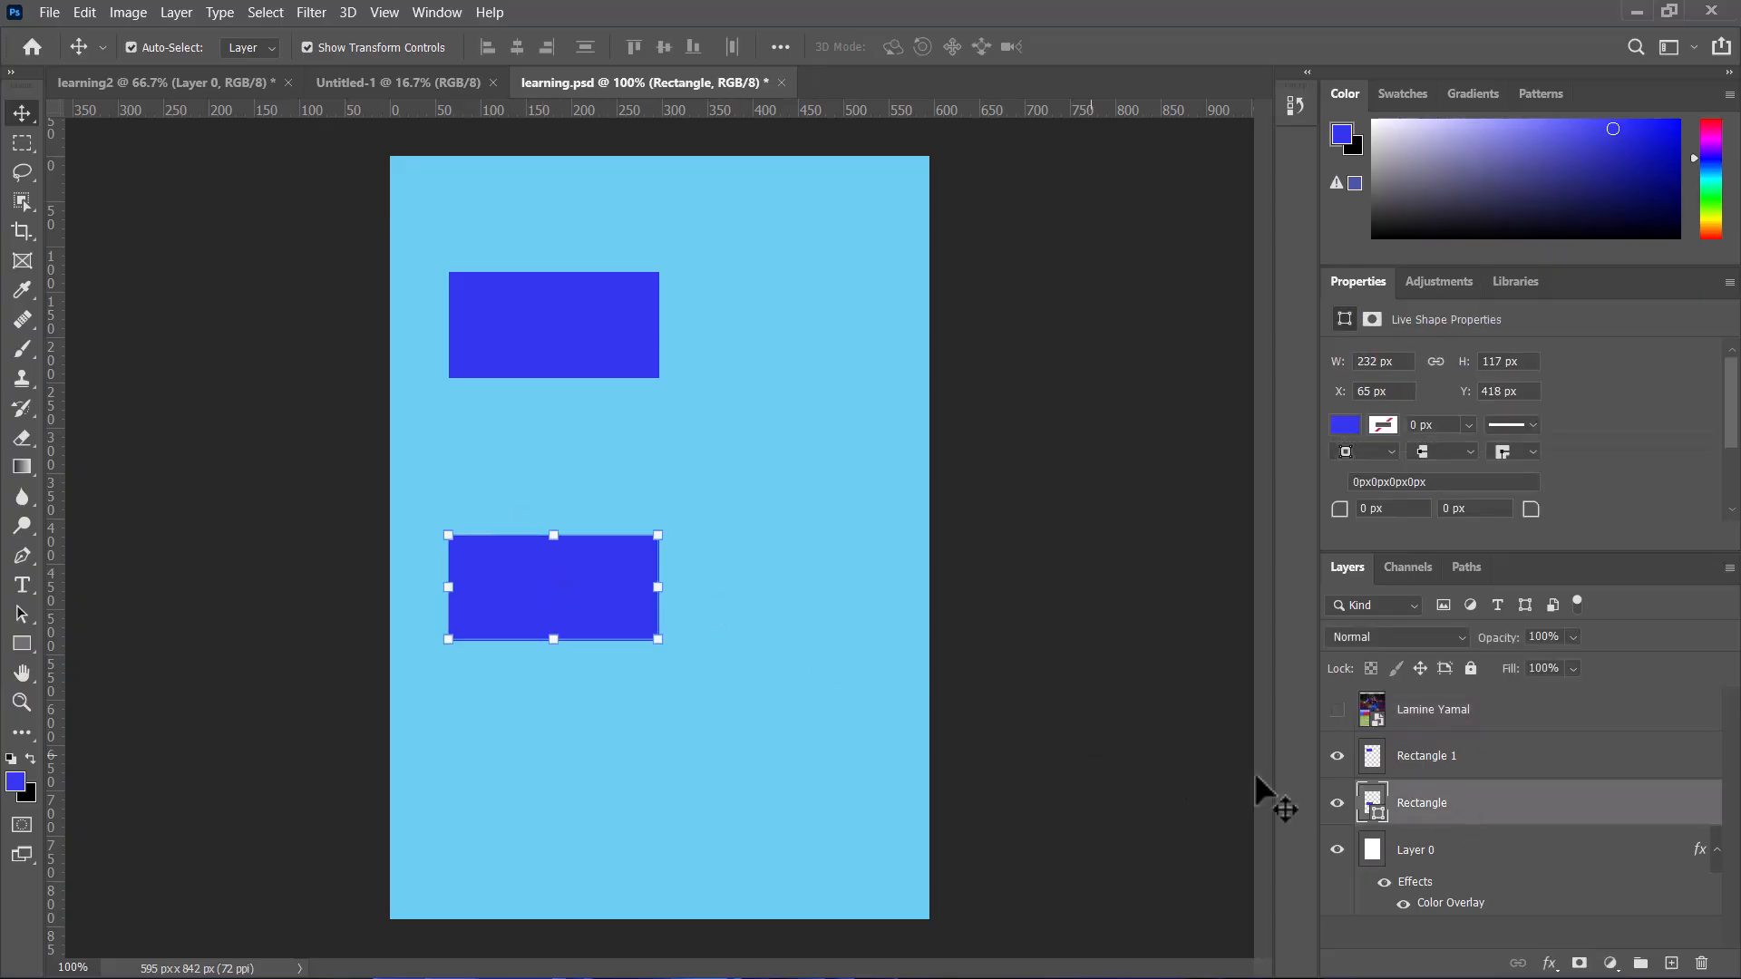
right_click(1484, 824)
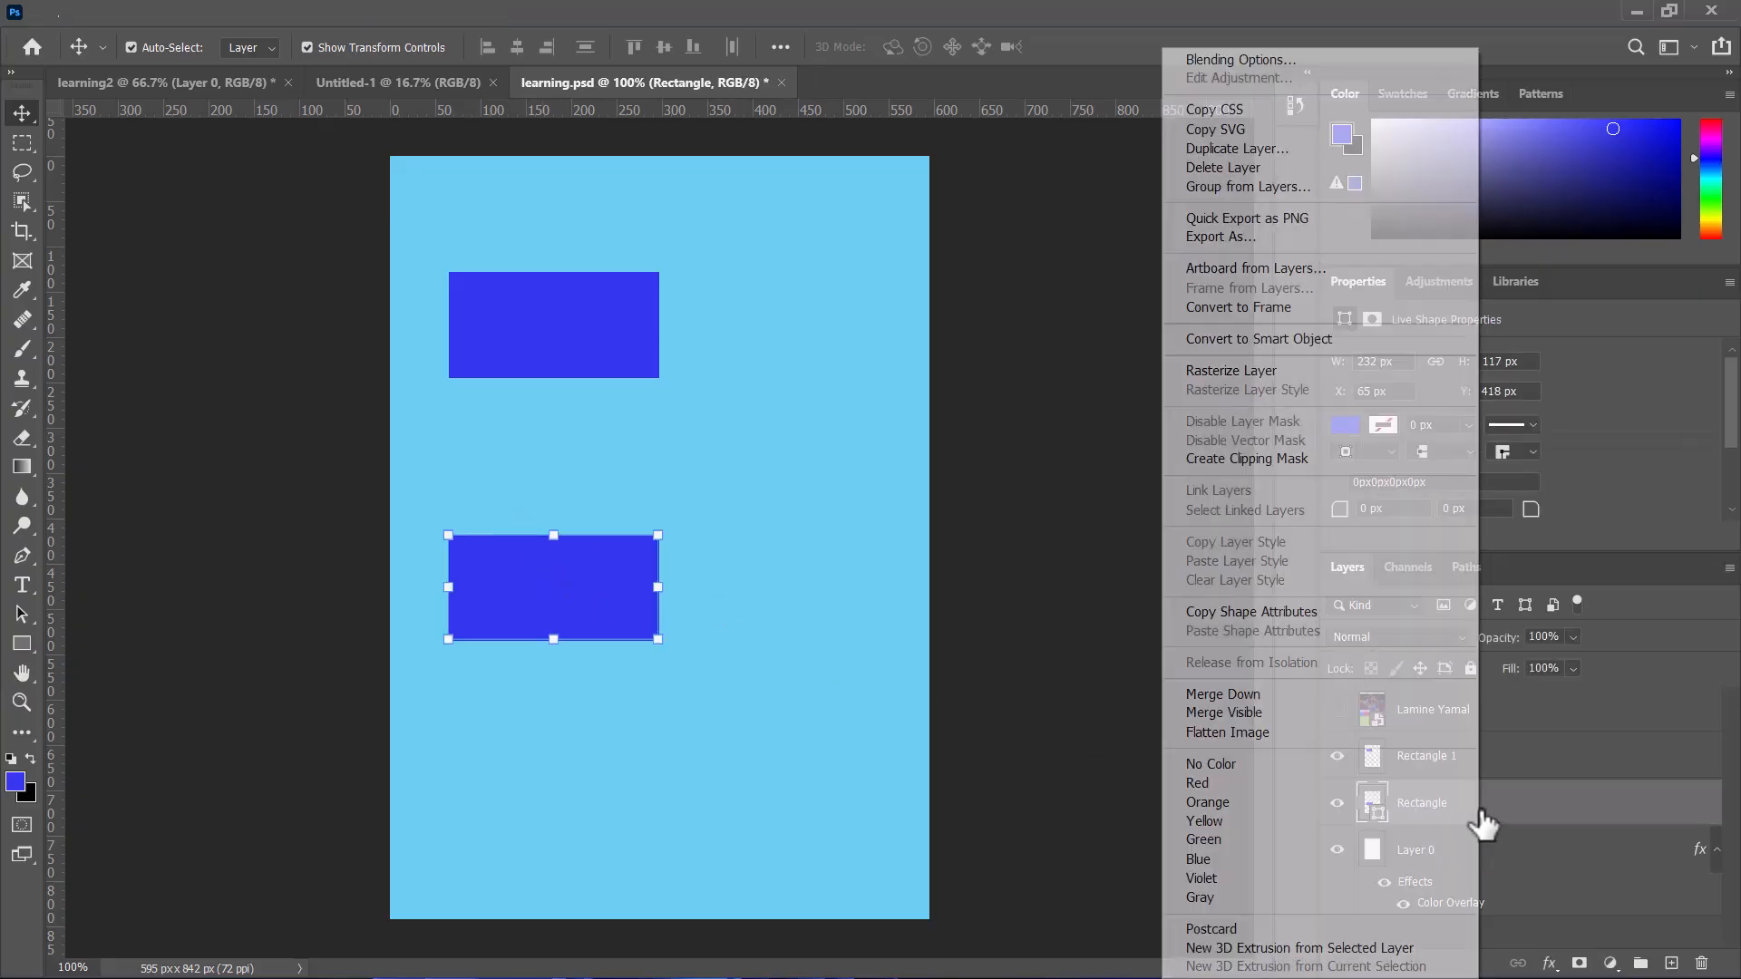
left_click(1256, 377)
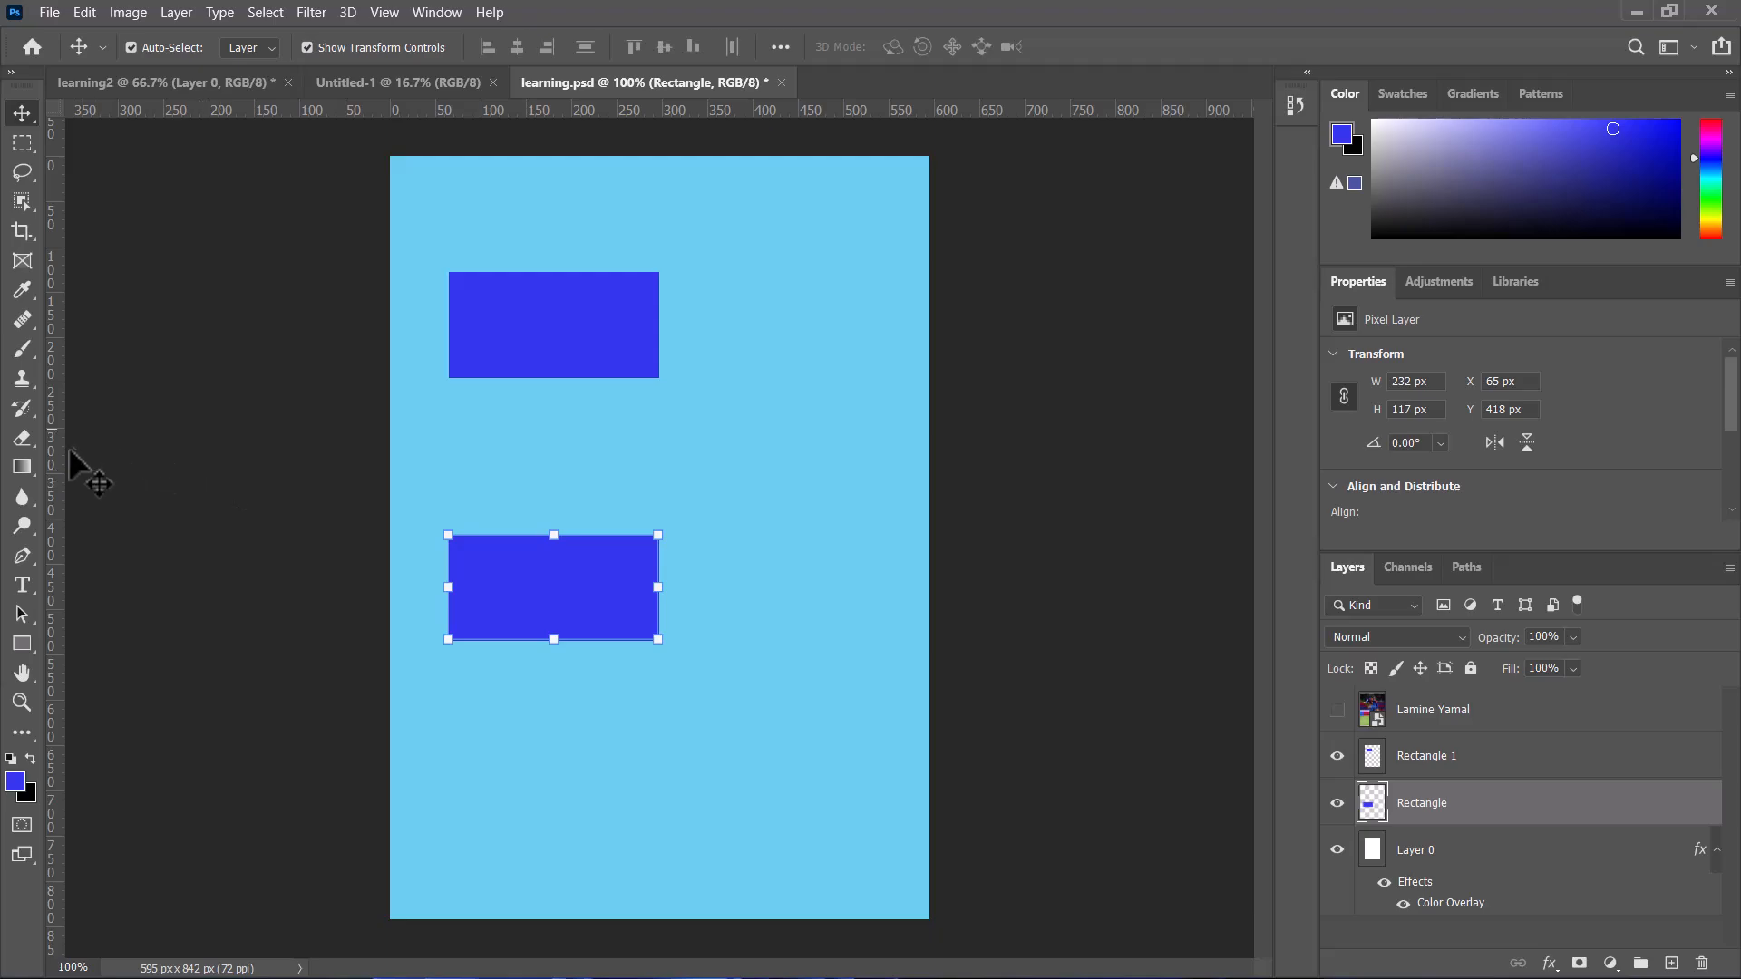
Step: Erase a short stroke below the lower rectangle with the Eraser and undo it
left_click(22, 438)
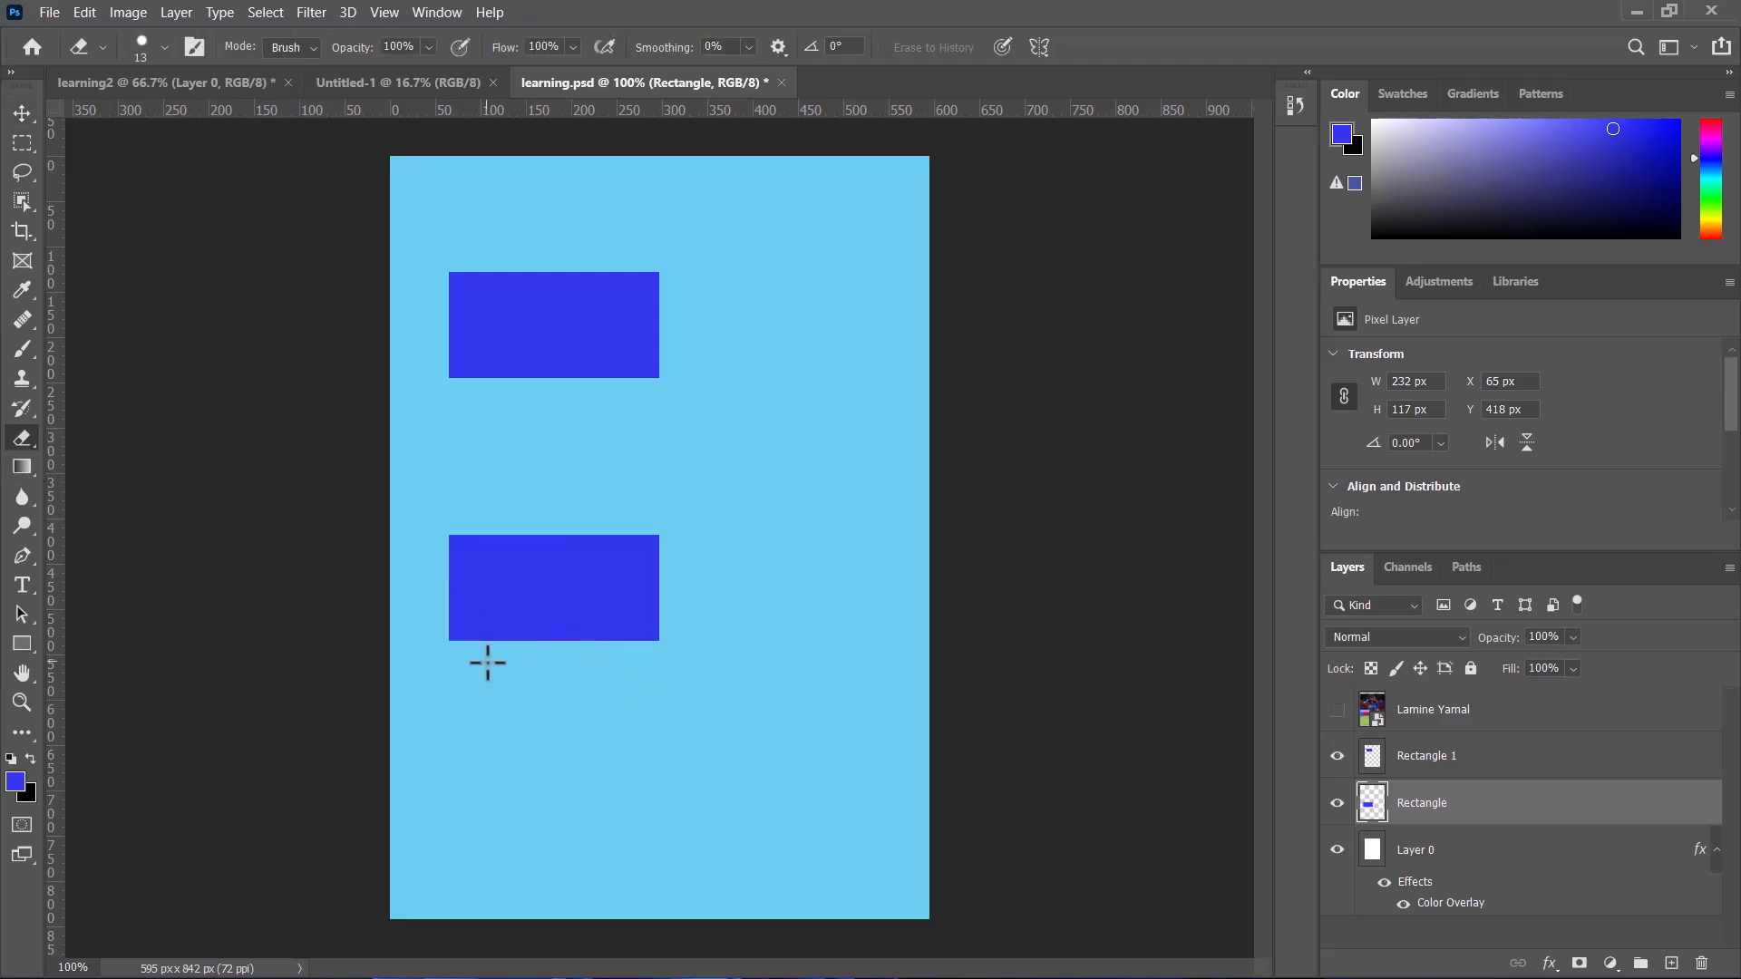
left_click_drag(462, 634, 496, 651)
key("ctrl+z")
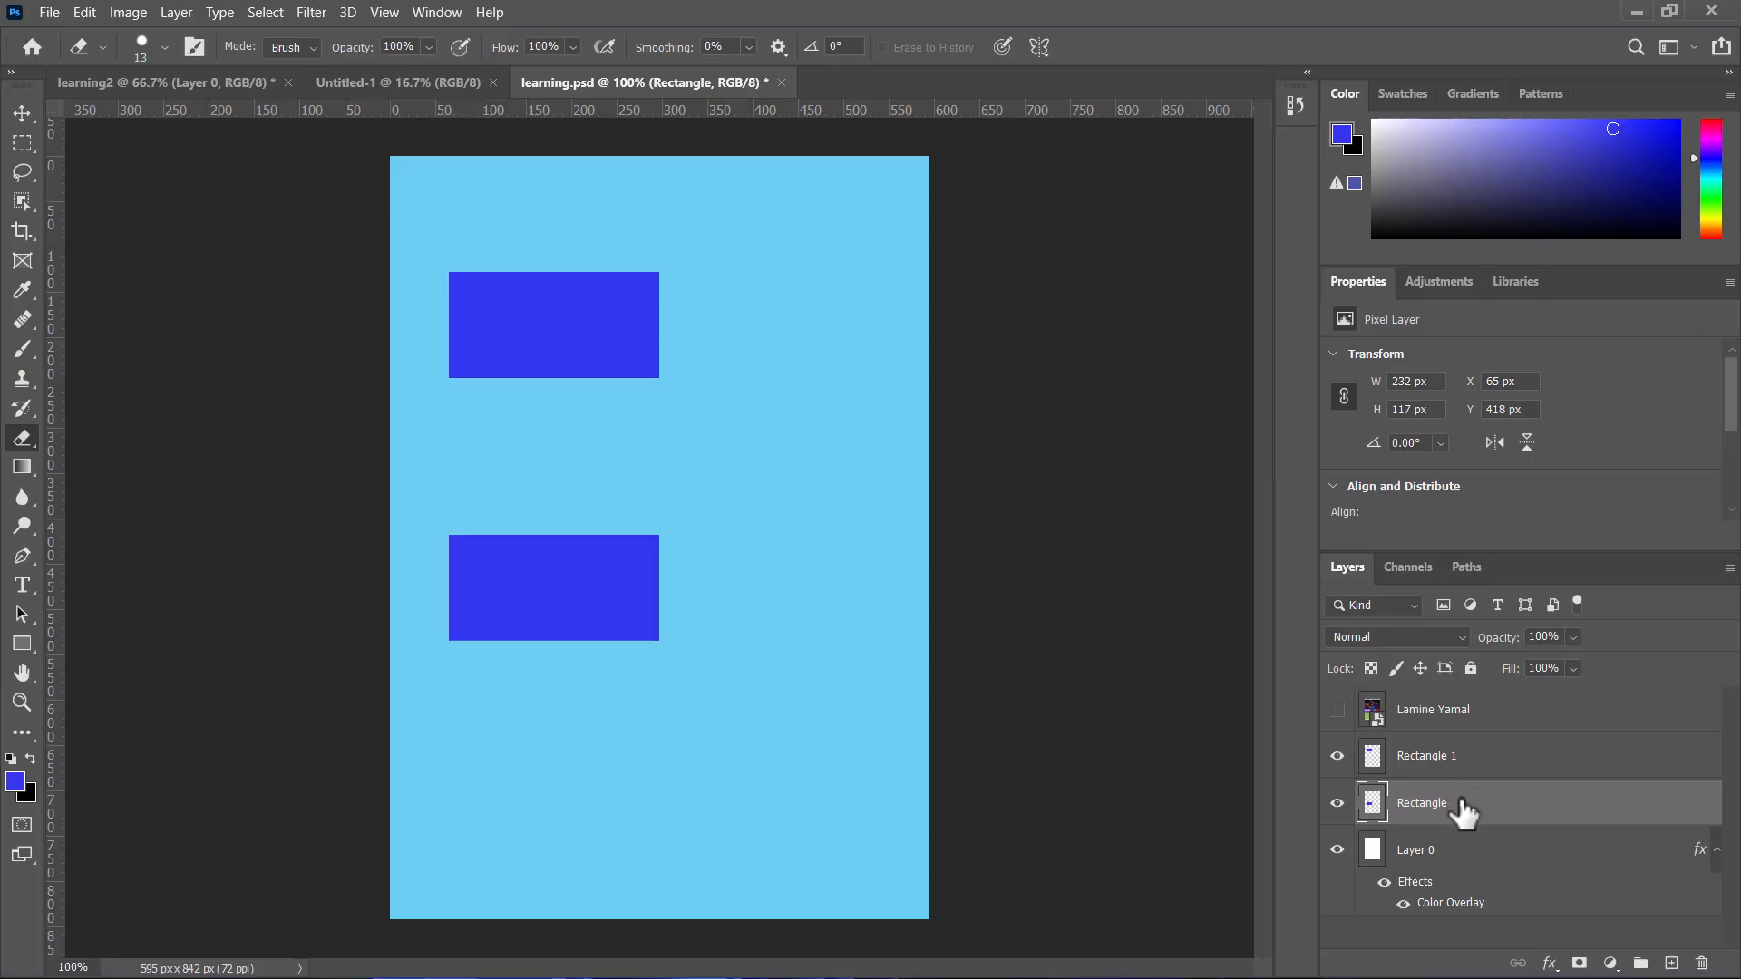
Step: Add a 16 px outside white Stroke layer style to the Rectangle layer
left_click(1549, 964)
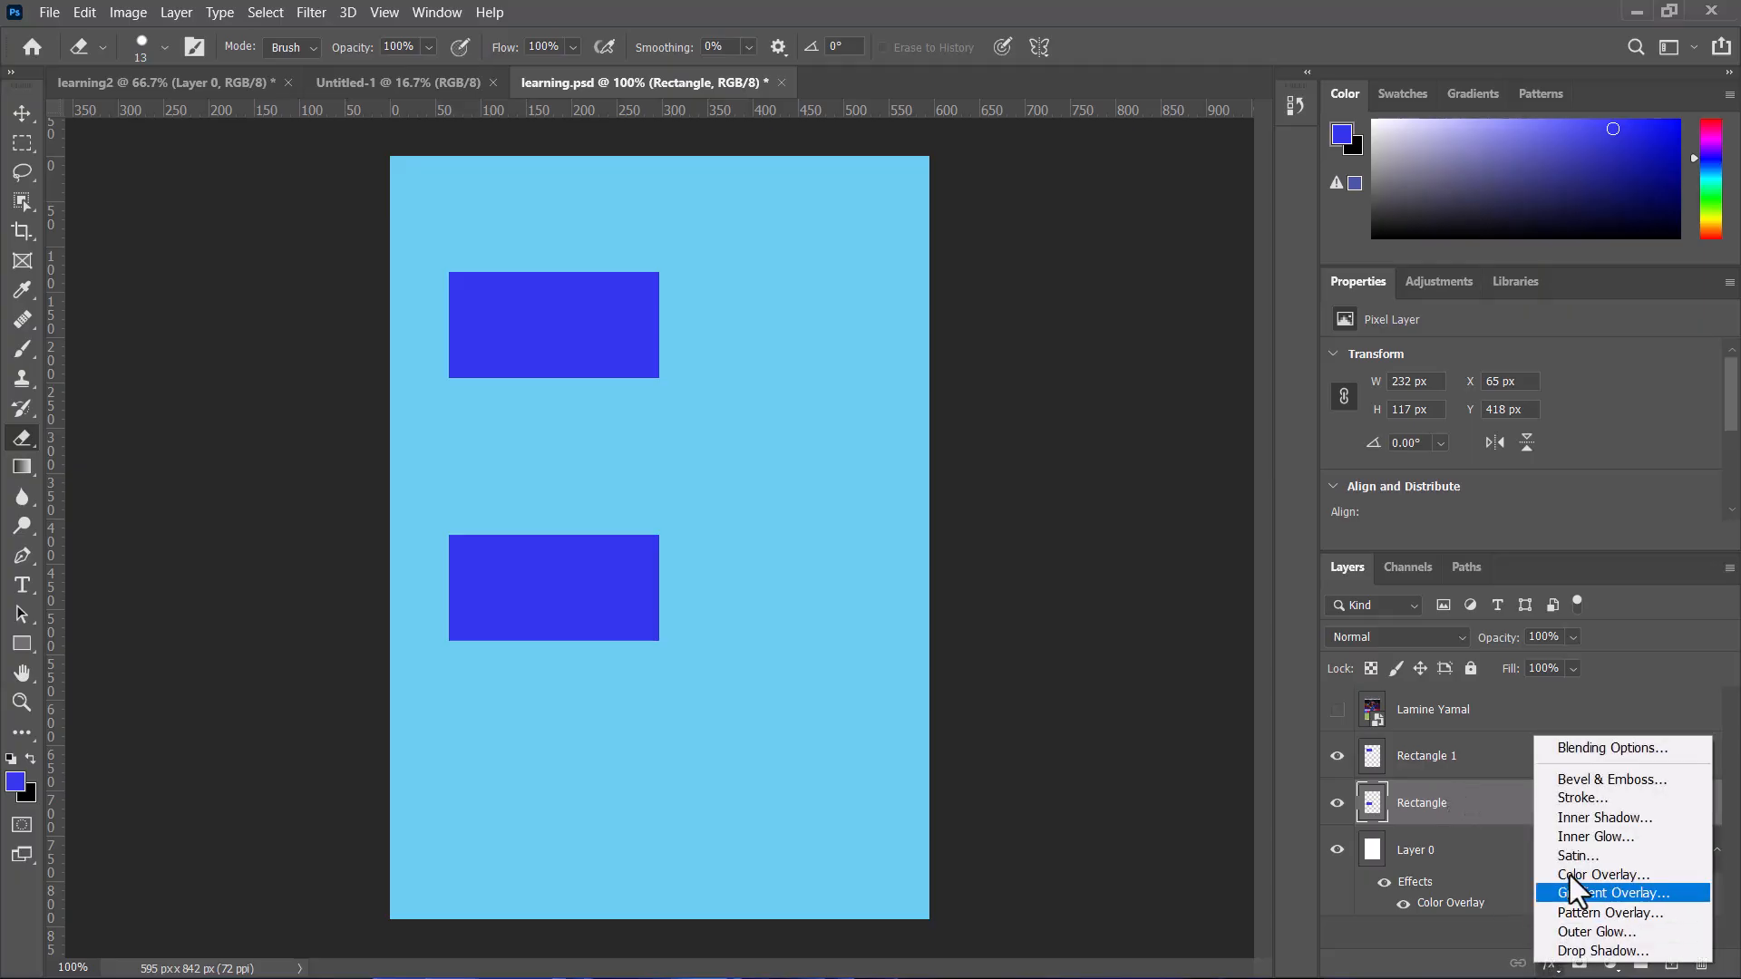
left_click(1575, 804)
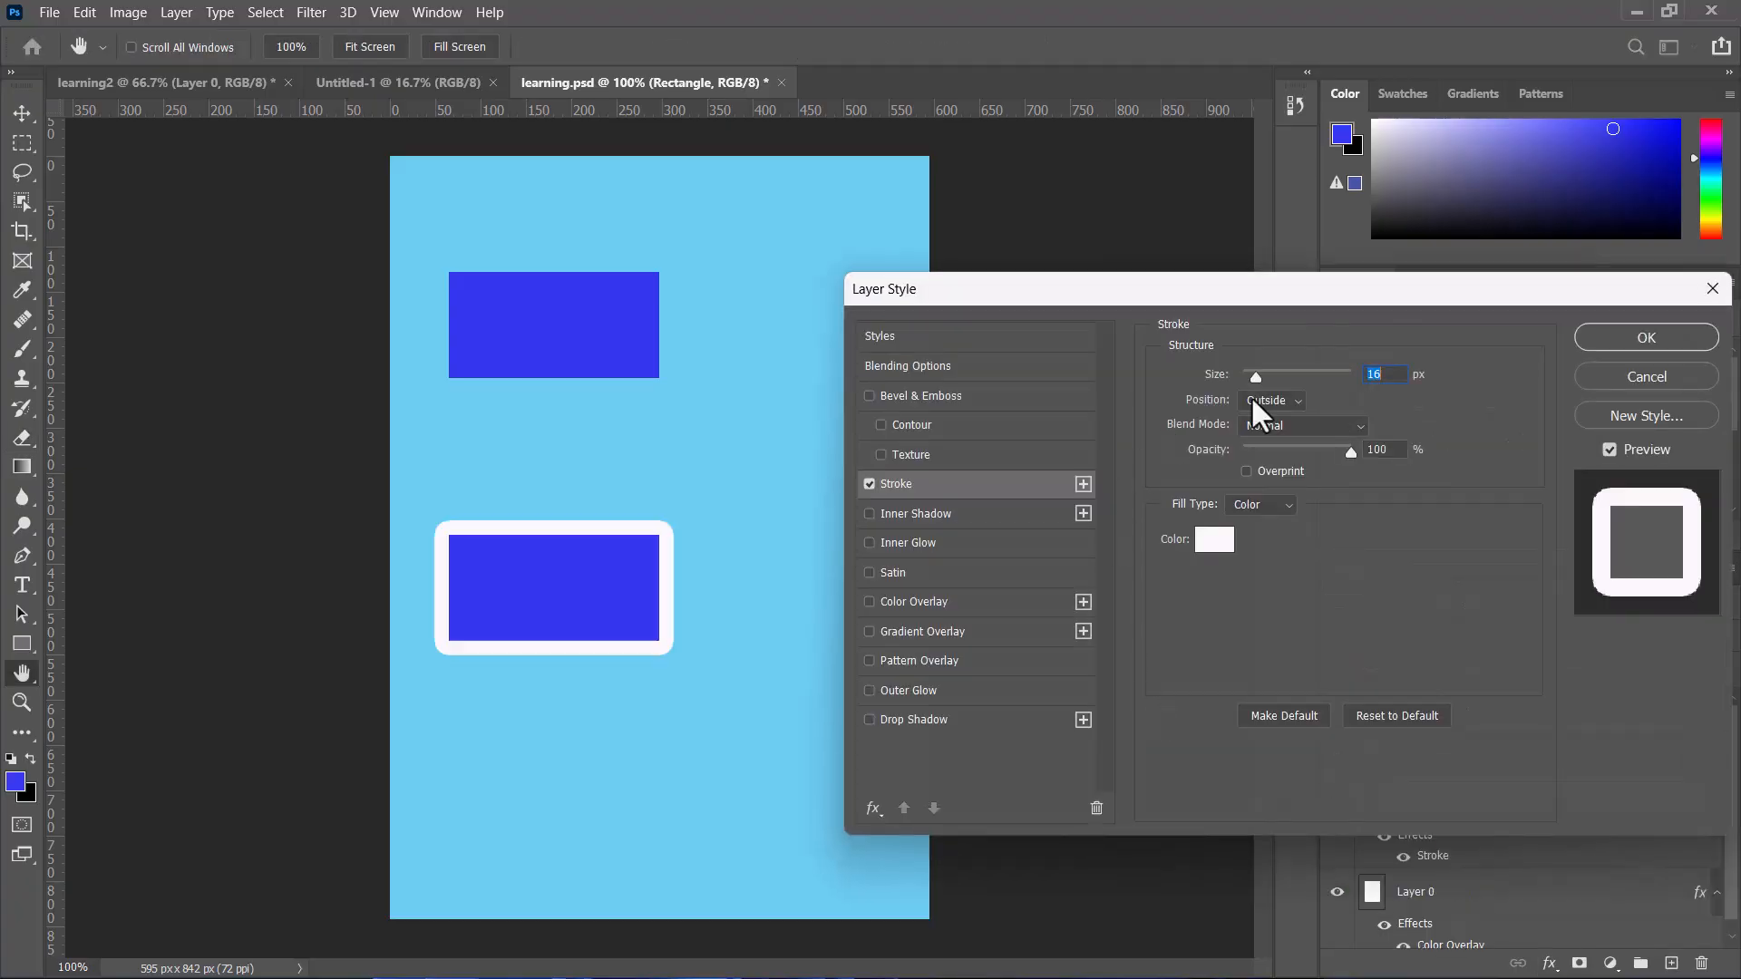
left_click(1652, 335)
Step: Erase across the lower edge of the stroked rectangle and undo the erasing
key("e")
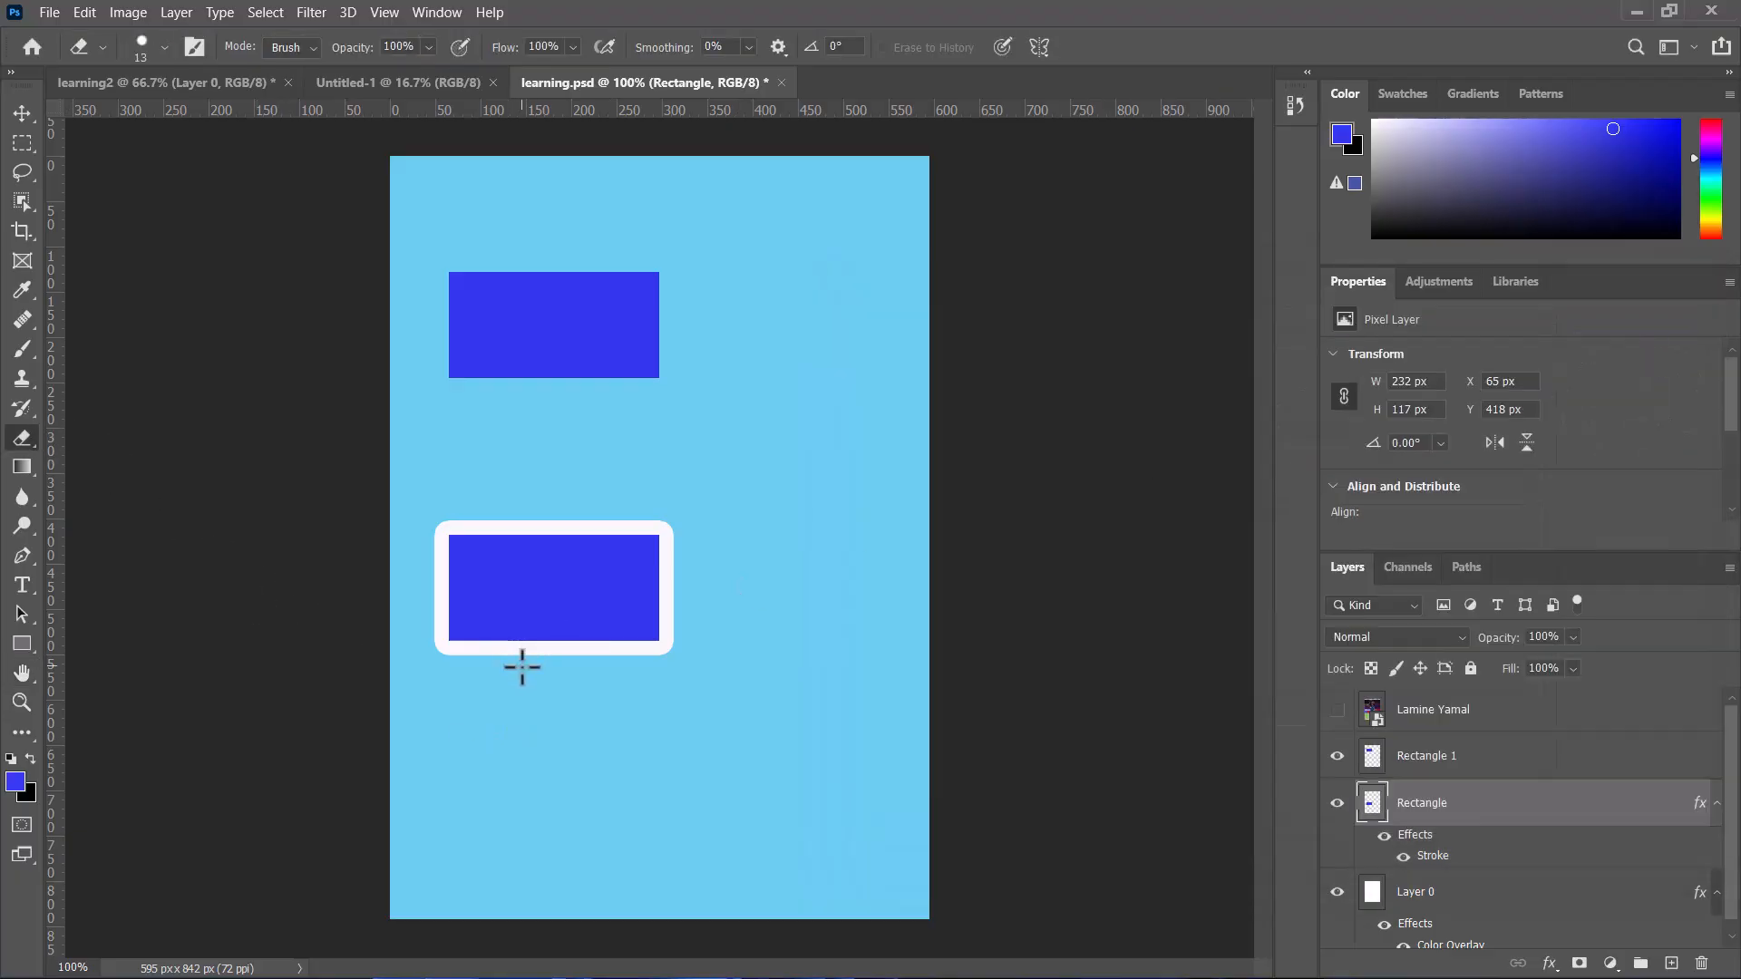
mouse_move(515, 641)
left_mouse_down()
mouse_move(565, 660)
mouse_move(490, 652)
mouse_move(640, 621)
mouse_move(567, 607)
mouse_move(630, 619)
mouse_move(562, 640)
mouse_move(531, 624)
mouse_move(544, 665)
left_mouse_up()
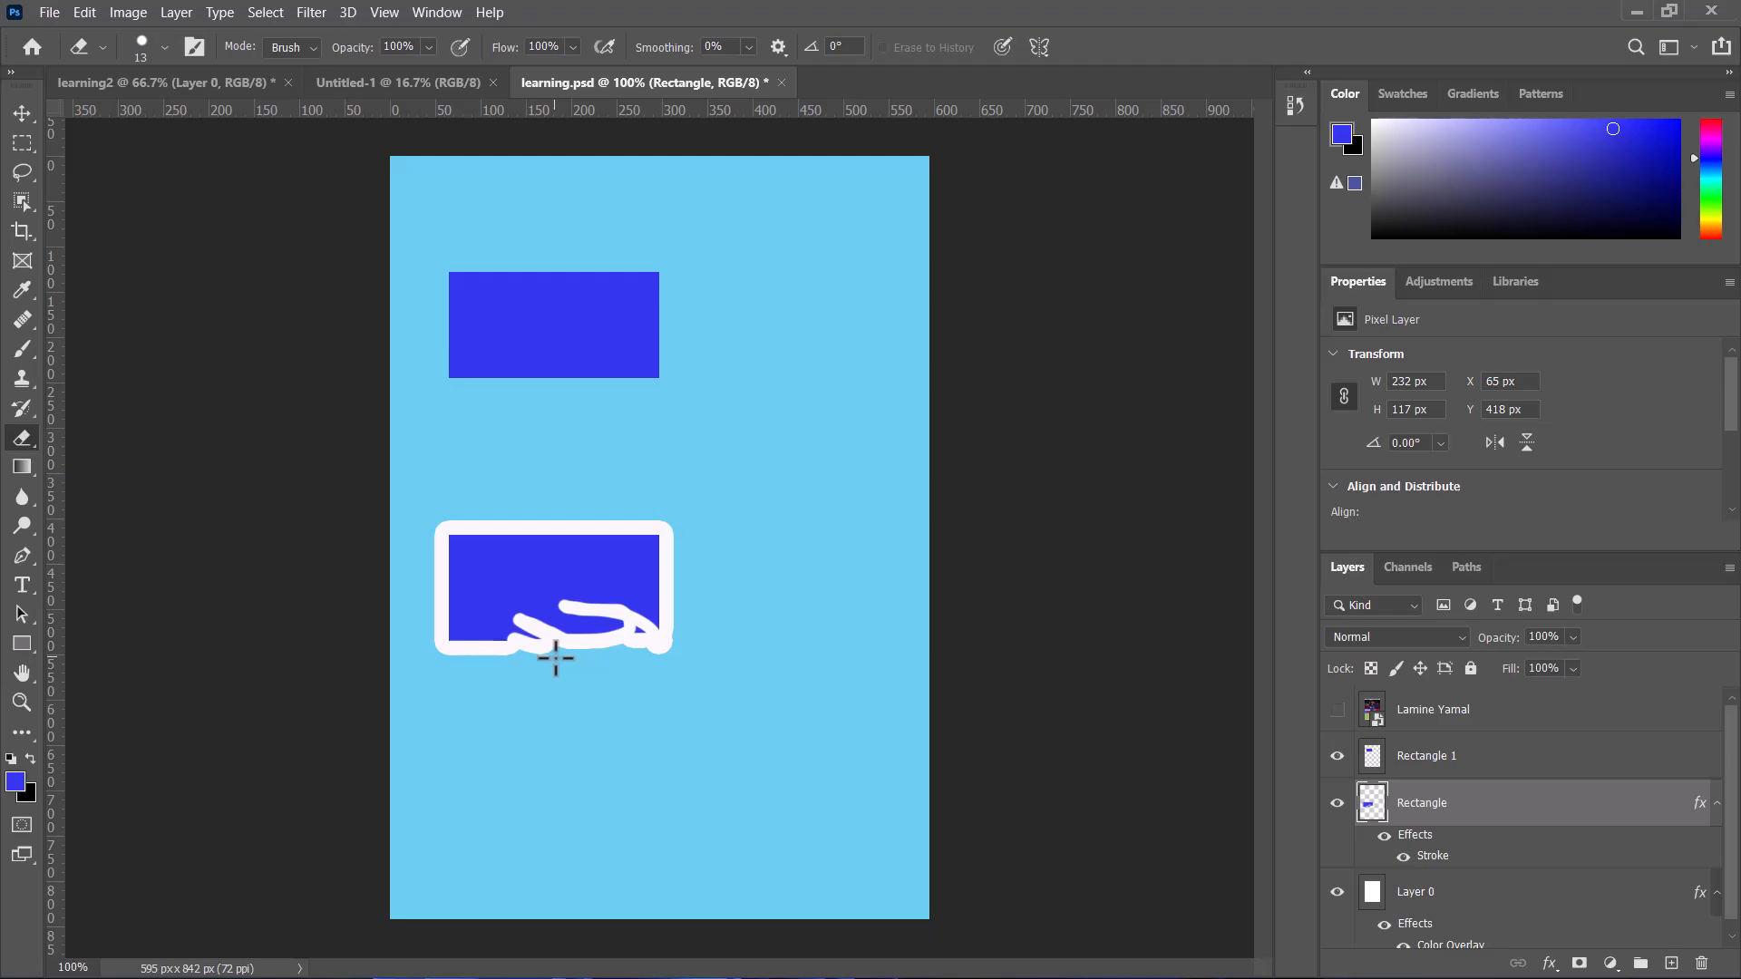
key("ctrl+z")
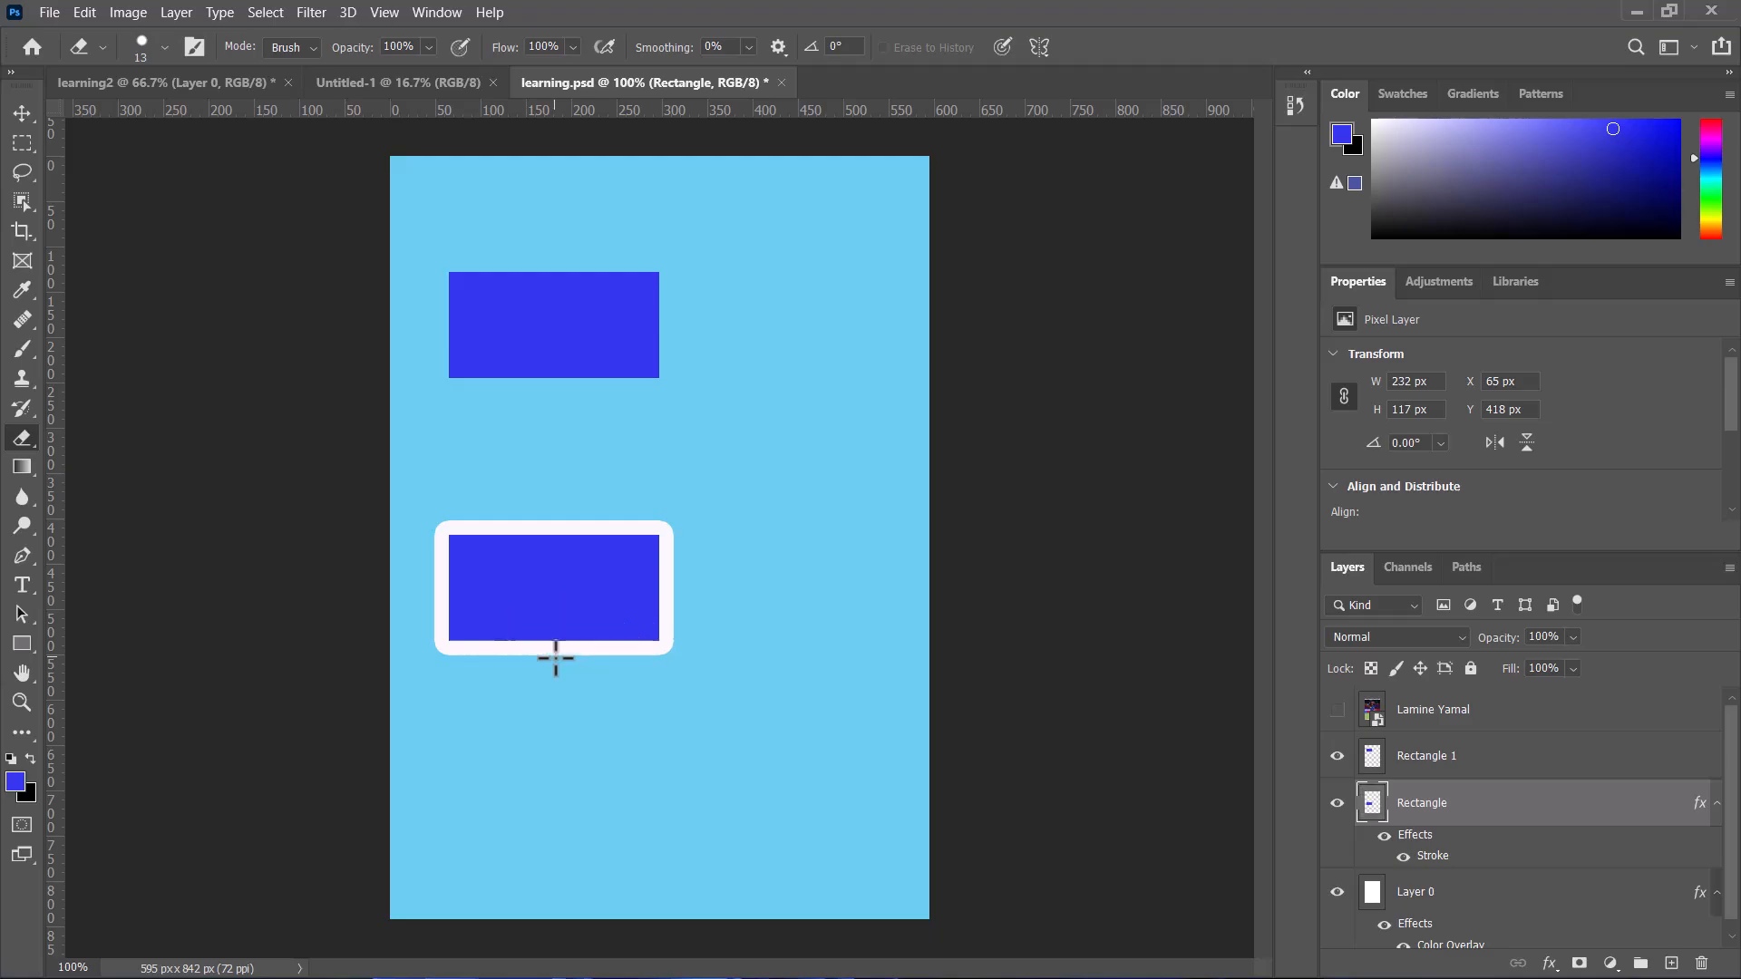
Step: Rasterize the Rectangle layer's Stroke layer style
right_click(1528, 824)
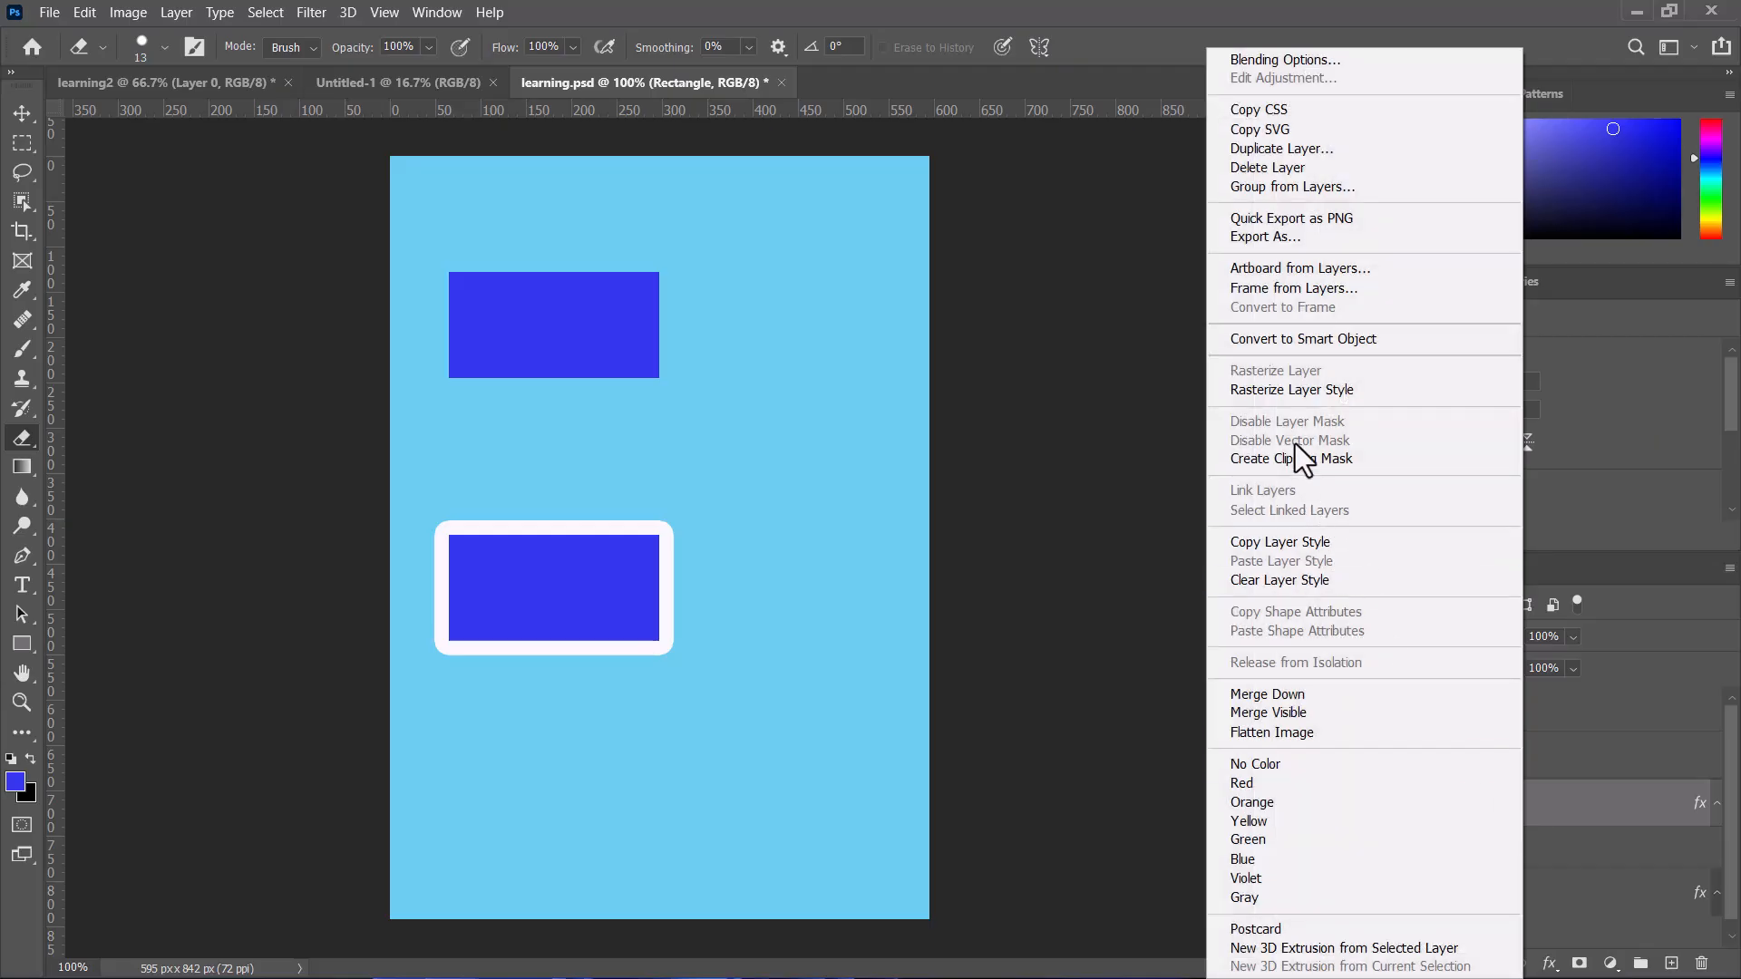
left_click(1278, 392)
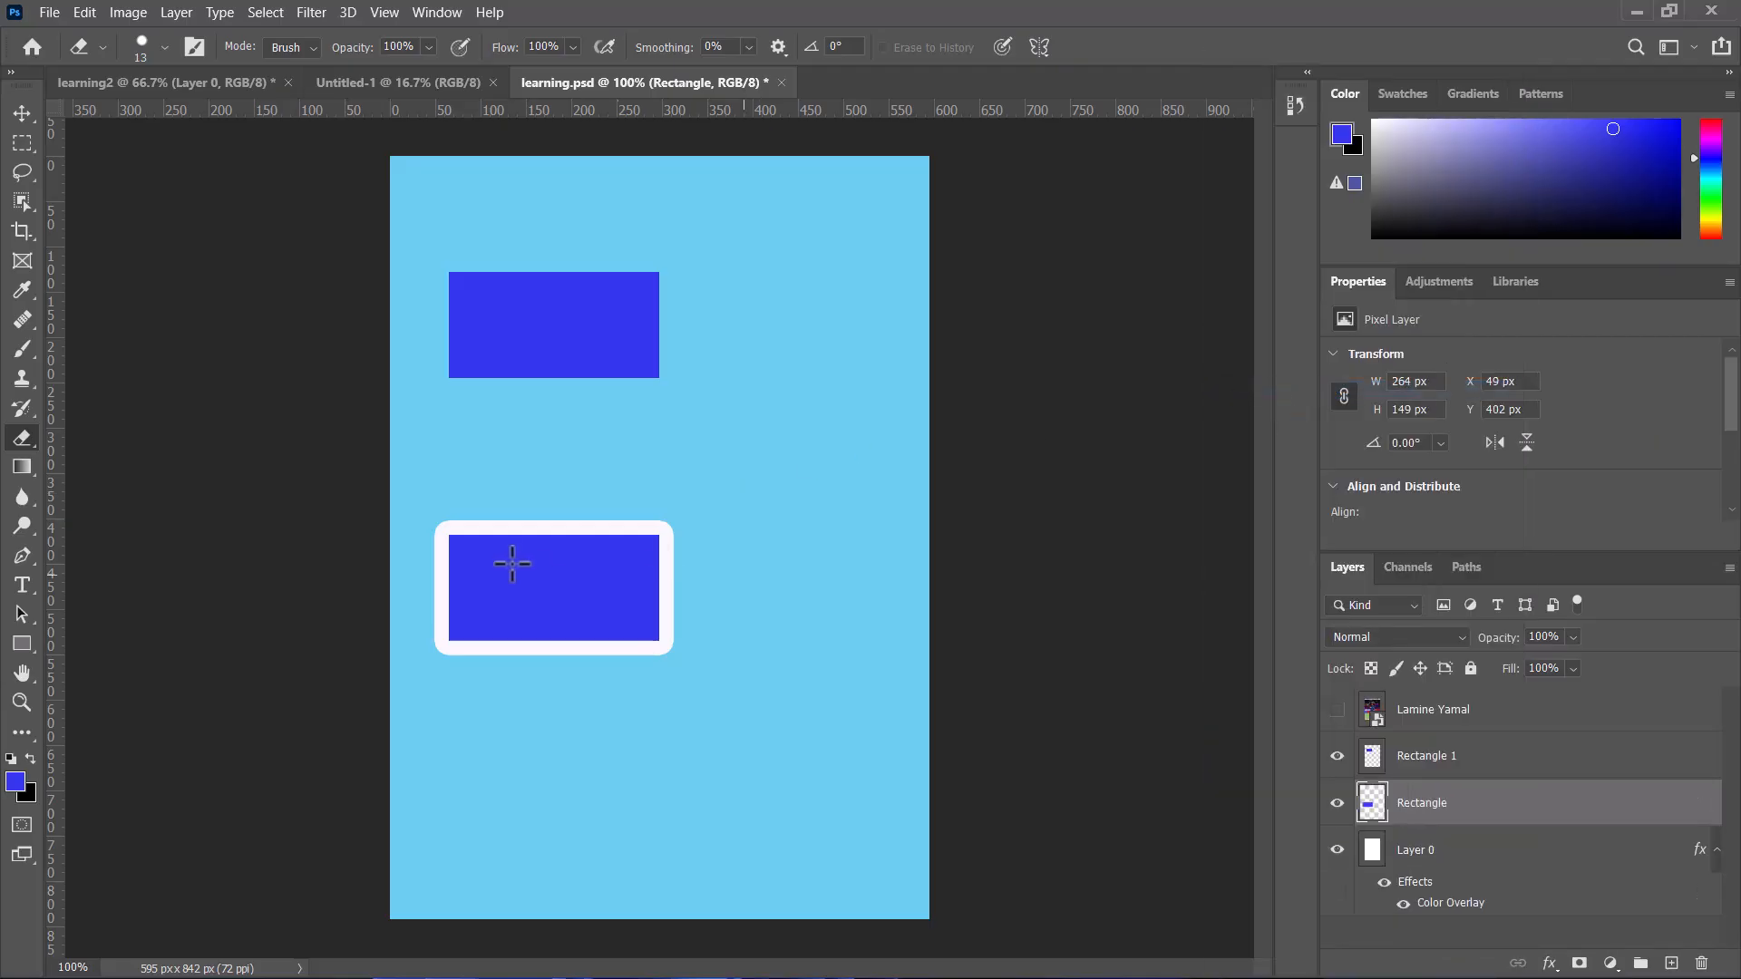
Step: Erase across the bottom of the stroked rectangle, then undo the erasing
left_click_drag(502, 650, 654, 626)
mouse_move(539, 628)
left_mouse_down()
mouse_move(606, 633)
mouse_move(513, 639)
mouse_move(651, 651)
mouse_move(487, 671)
mouse_move(509, 655)
mouse_move(499, 641)
mouse_move(618, 647)
left_mouse_up()
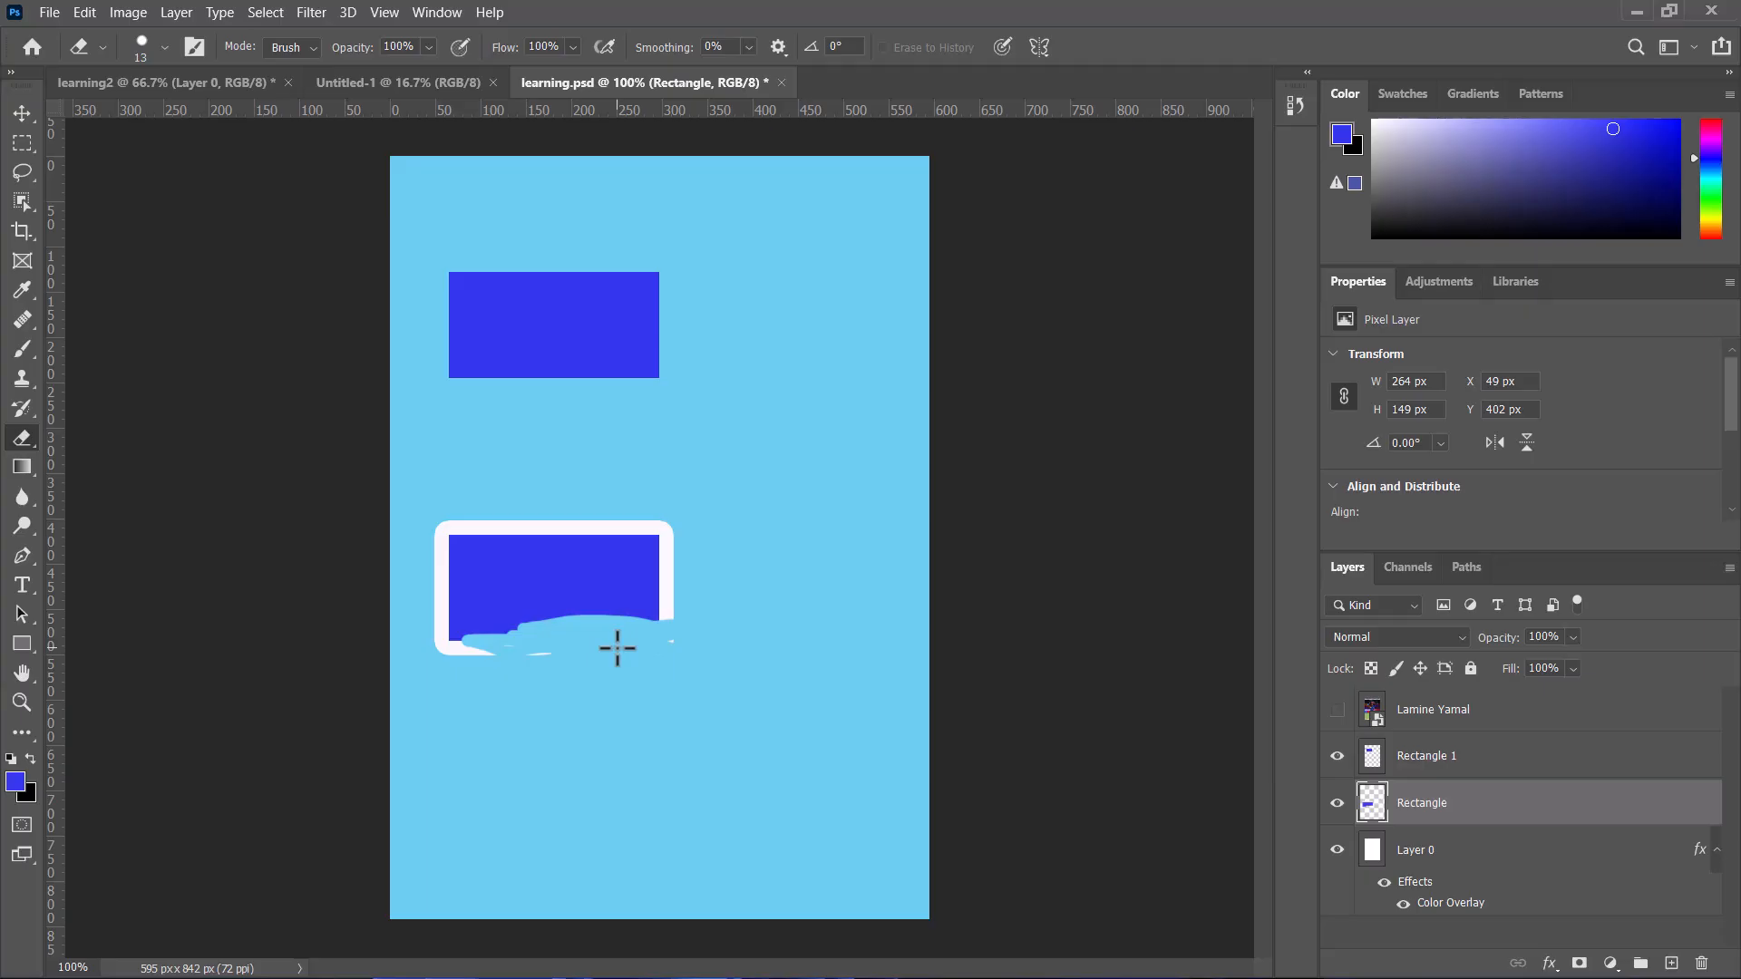
key("ctrl+z")
key("ctrl+z")
key("ctrl+z")
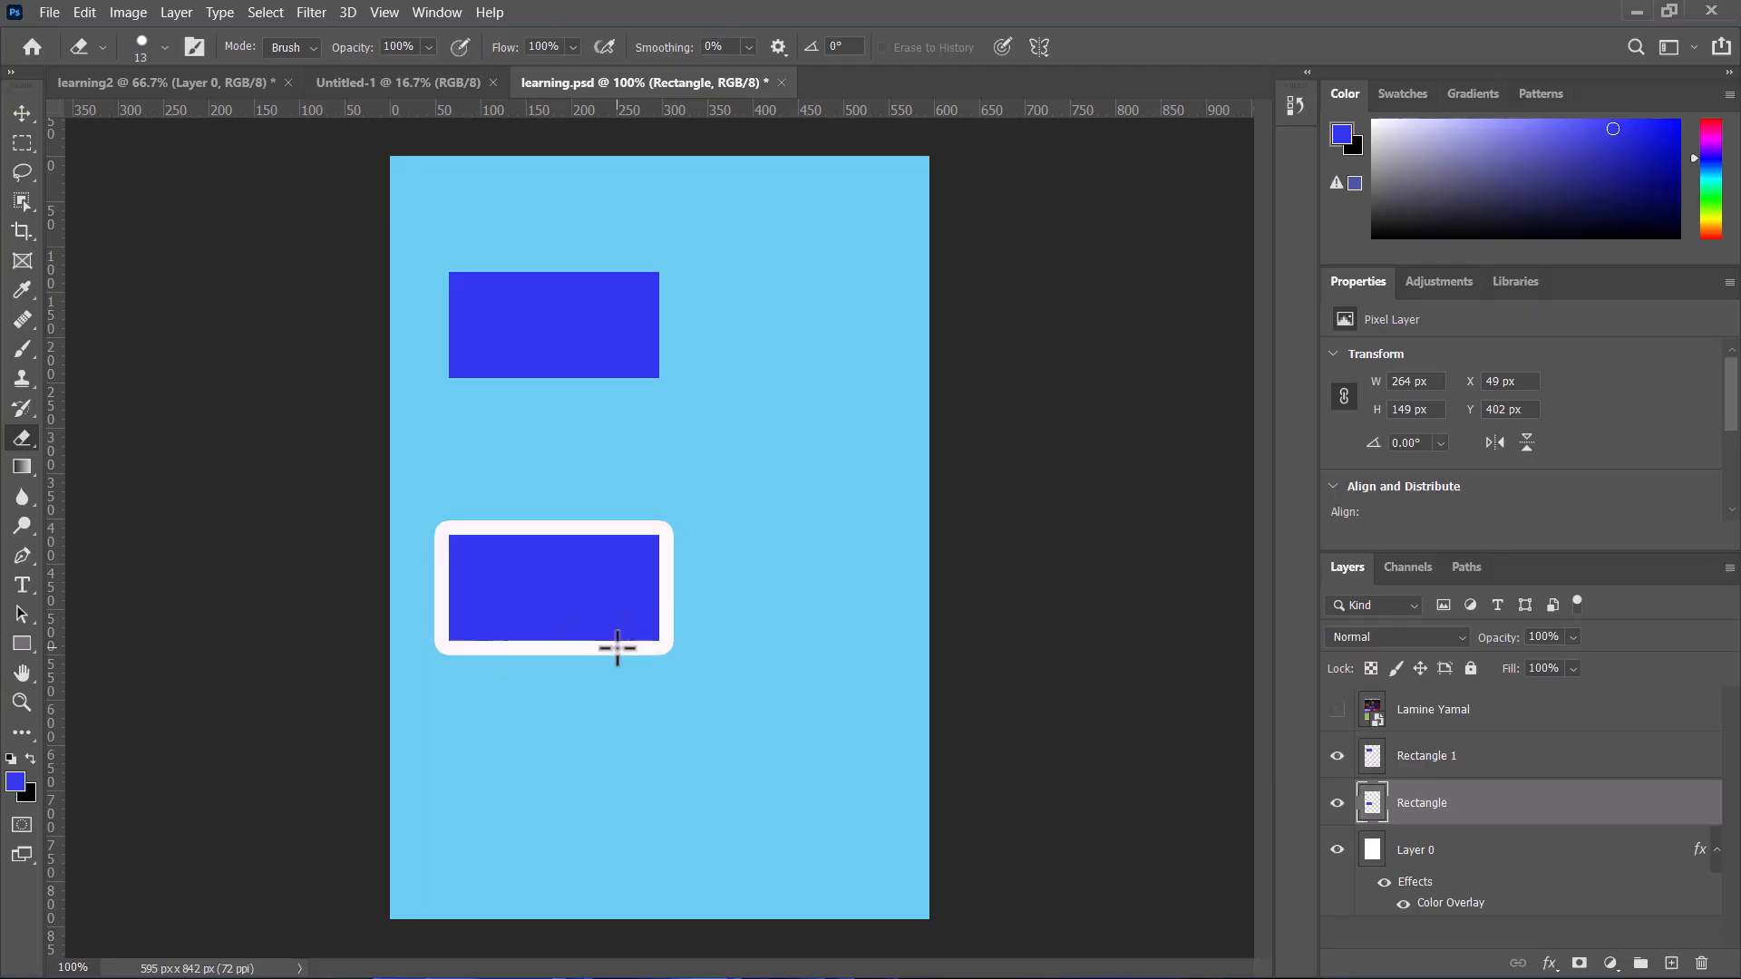